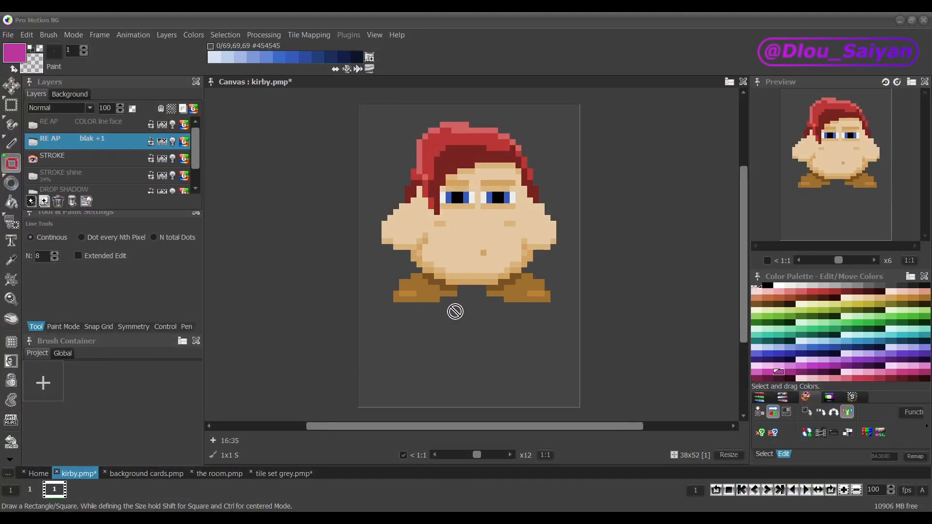
left_click(221, 474)
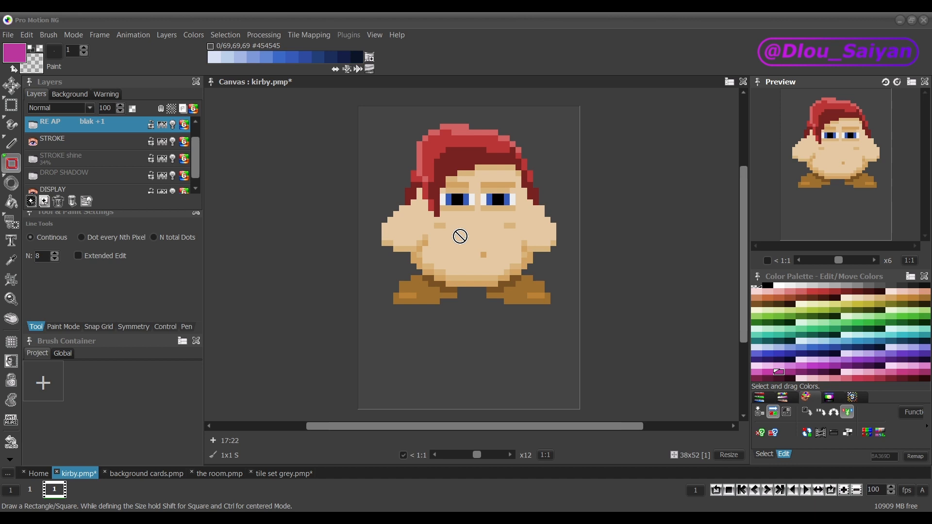
- Add a Stroke effect to the STROKE layer and move the effect settings clear of the sprite
left_click(79, 146)
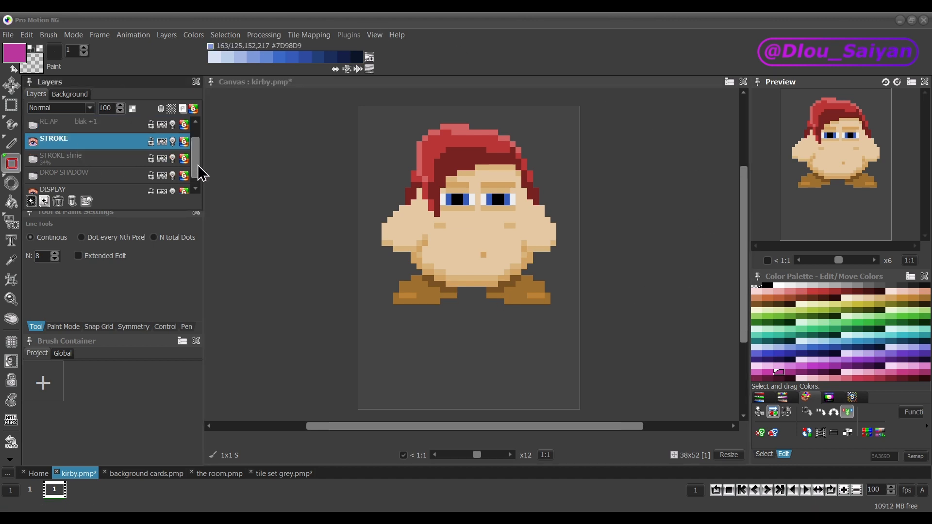
scroll(197, 164, "up", 1)
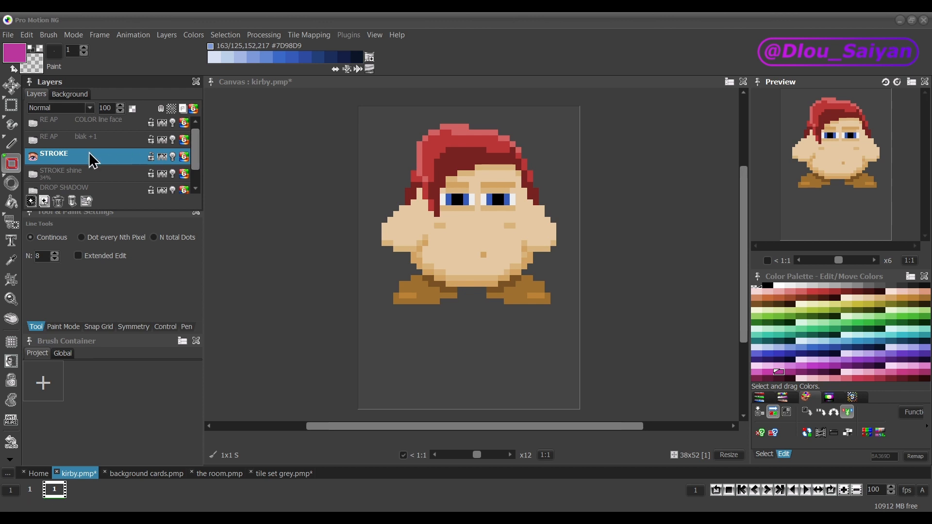
right_click(163, 158)
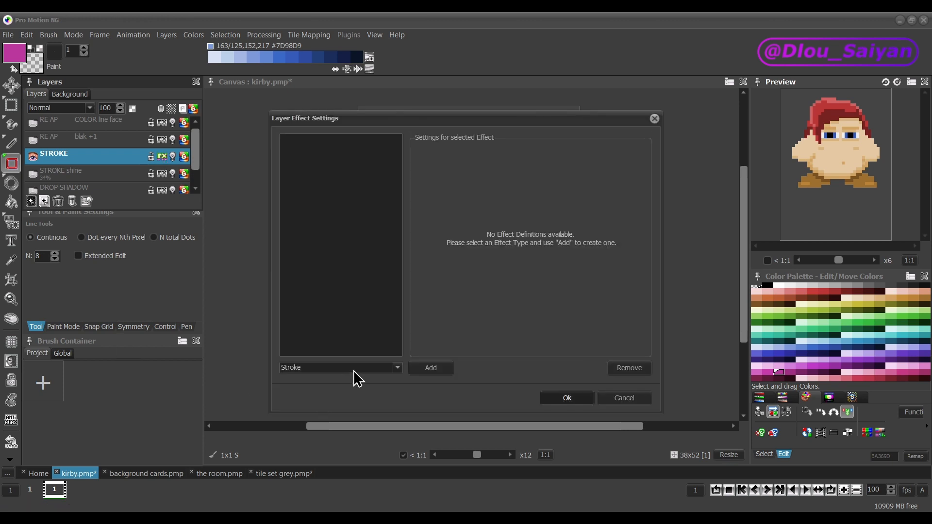
left_click(398, 369)
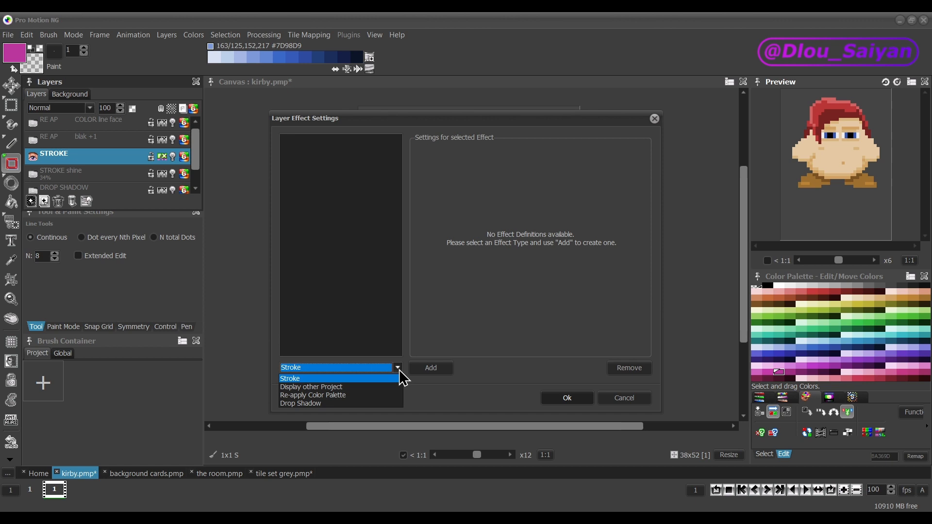
left_click(327, 378)
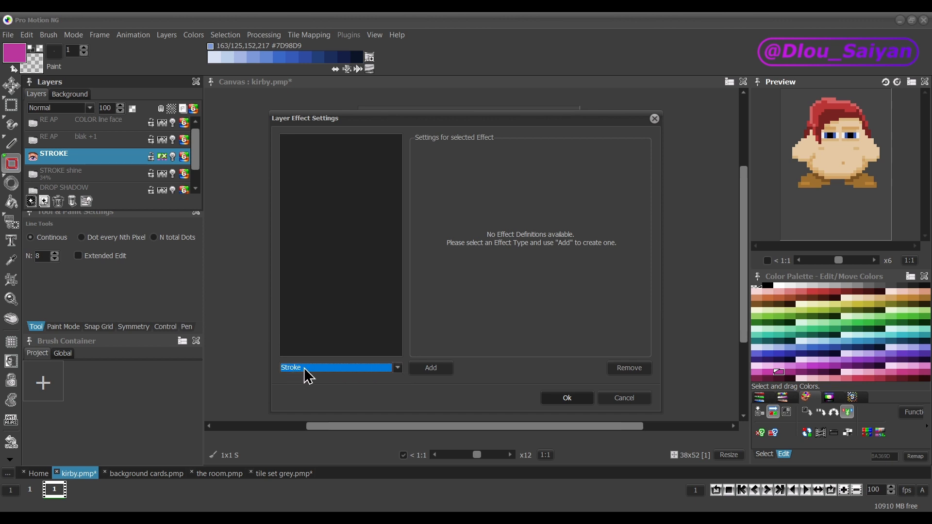
left_click(430, 368)
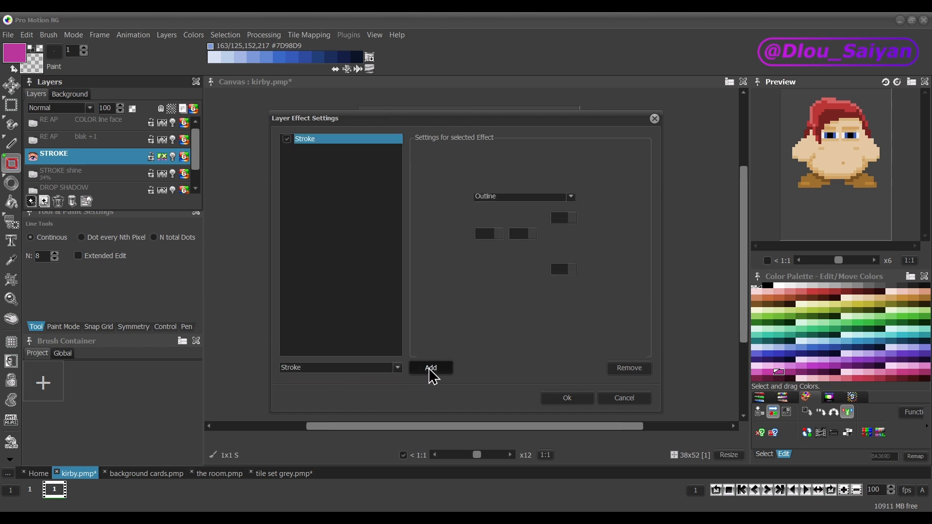
mouse_move(642, 122)
left_mouse_down()
mouse_move(100, 131)
mouse_move(114, 137)
left_mouse_up()
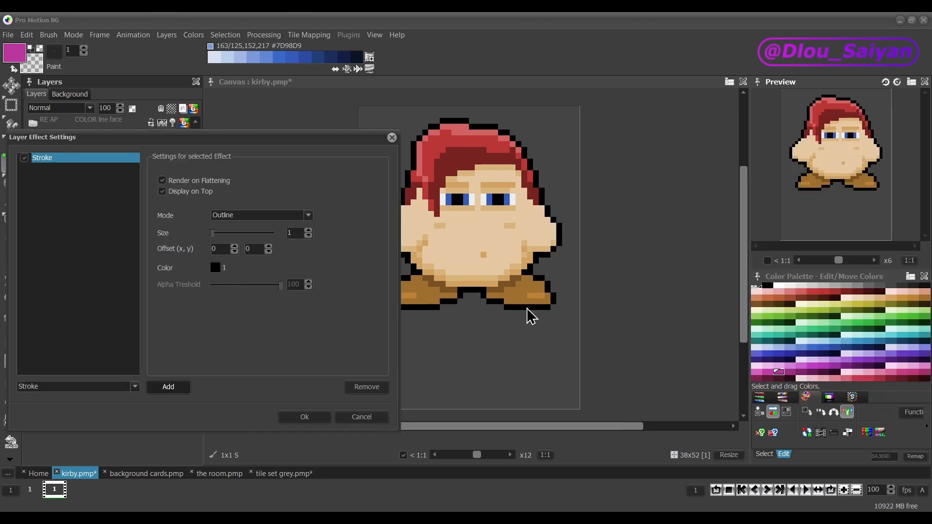
left_click(82, 209)
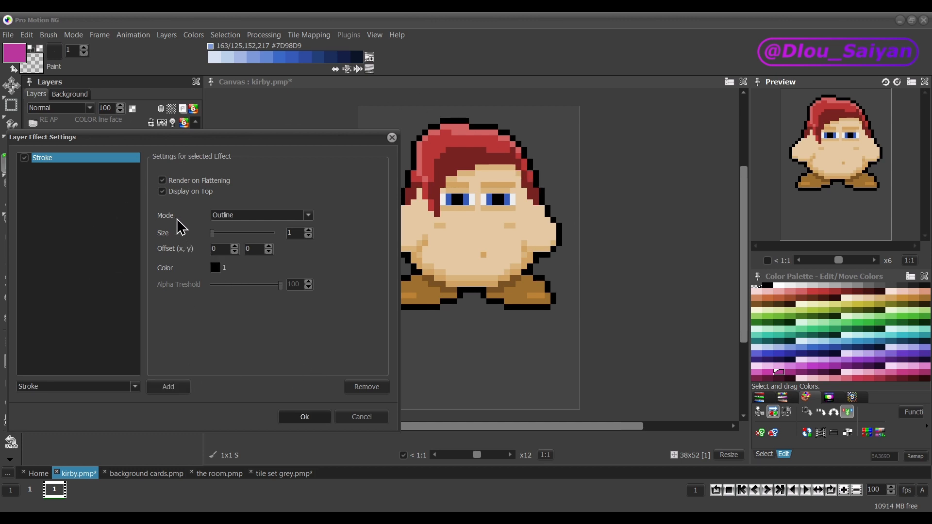
- Try the Border mode for the stroke effect and return it to Outline
left_click(257, 215)
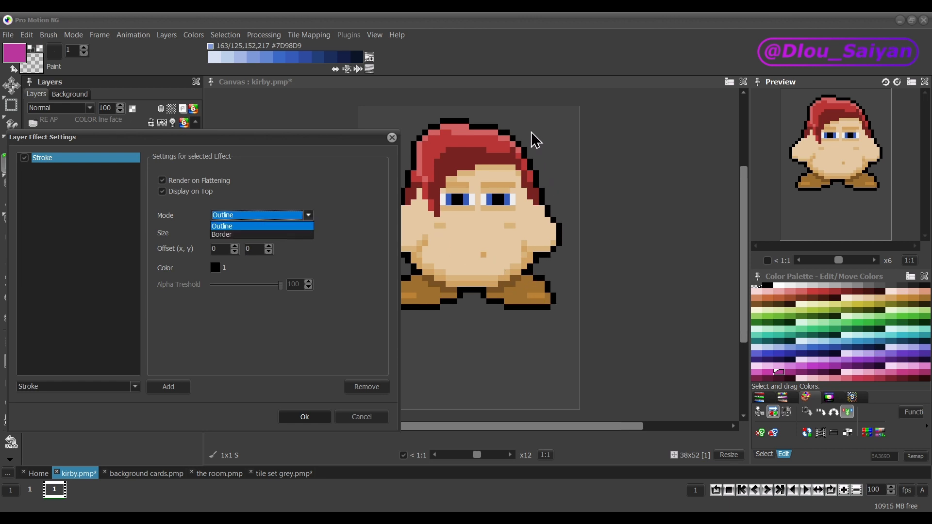
left_click(247, 235)
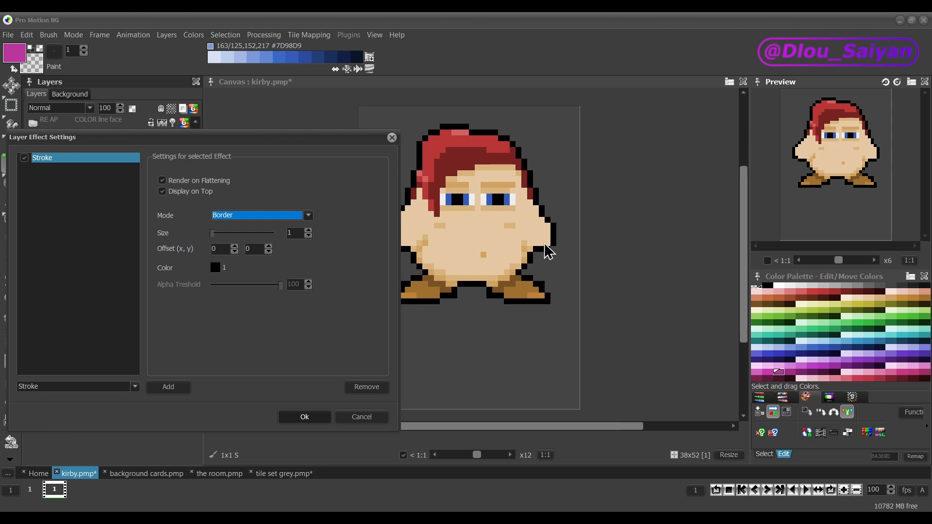
left_click(265, 217)
left_click(241, 229)
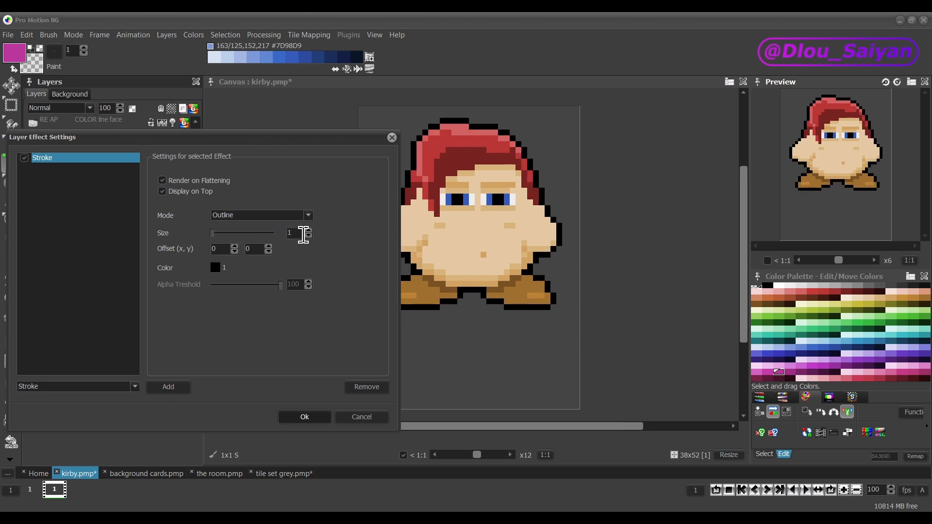
- Increase the stroke outline's size to 5
left_click(307, 230)
left_click(307, 231)
left_click(308, 230)
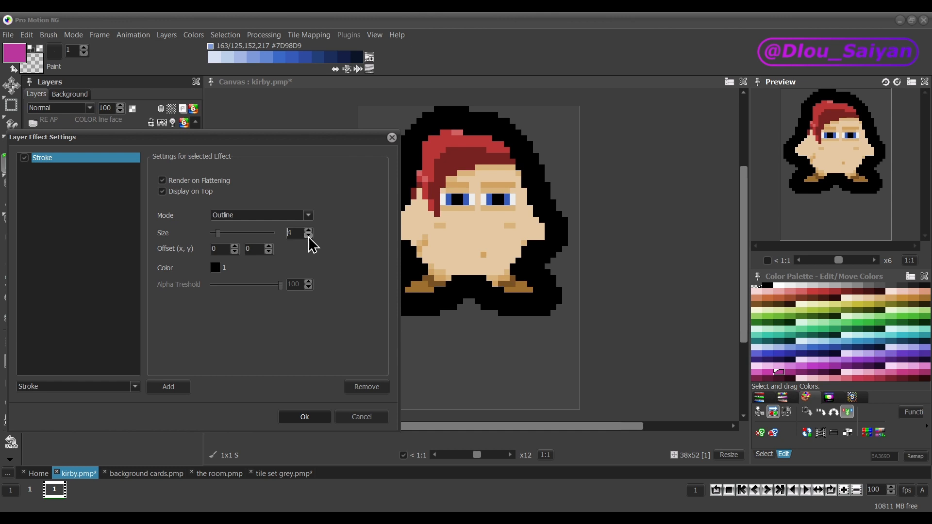
left_click(308, 236)
left_click(309, 236)
left_click(308, 232)
left_click(309, 232)
left_click(308, 232)
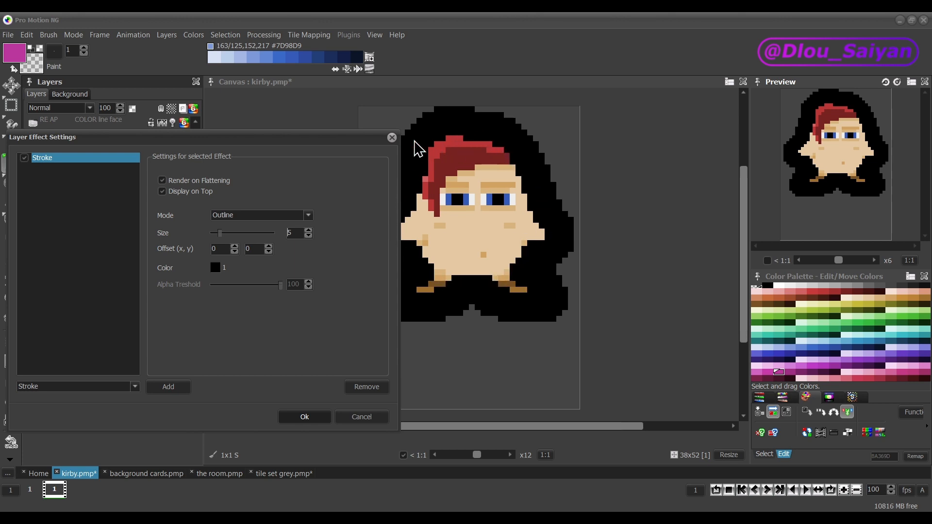
- Turn off Display on Top for the stroke and reduce its size to 1
left_click(162, 192)
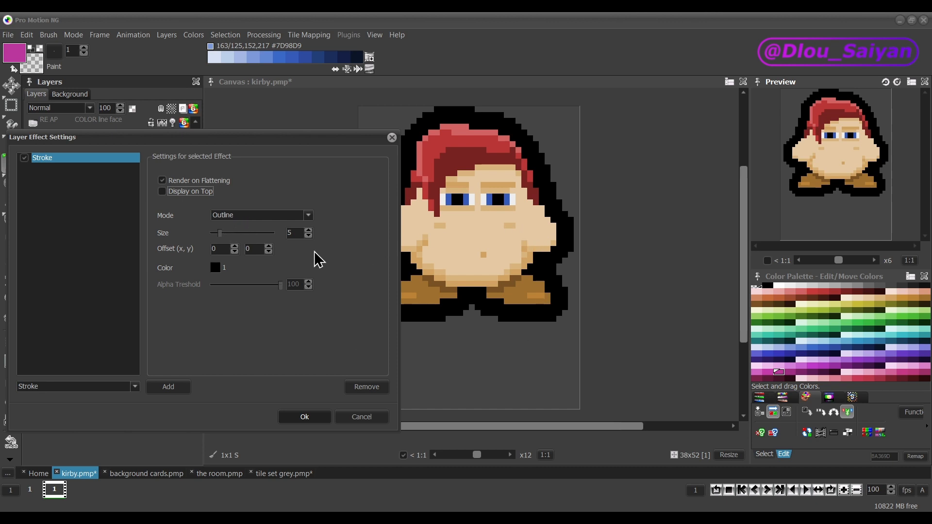
left_click(309, 236)
left_click(308, 237)
left_click(308, 236)
left_click(308, 236)
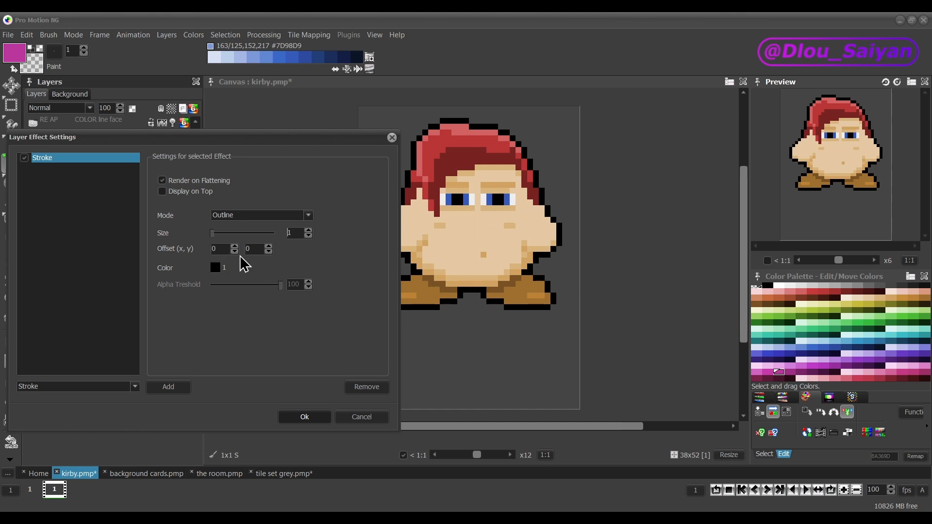
- Try a horizontal stroke offset of 4 and bring it back to 0
left_click(234, 246)
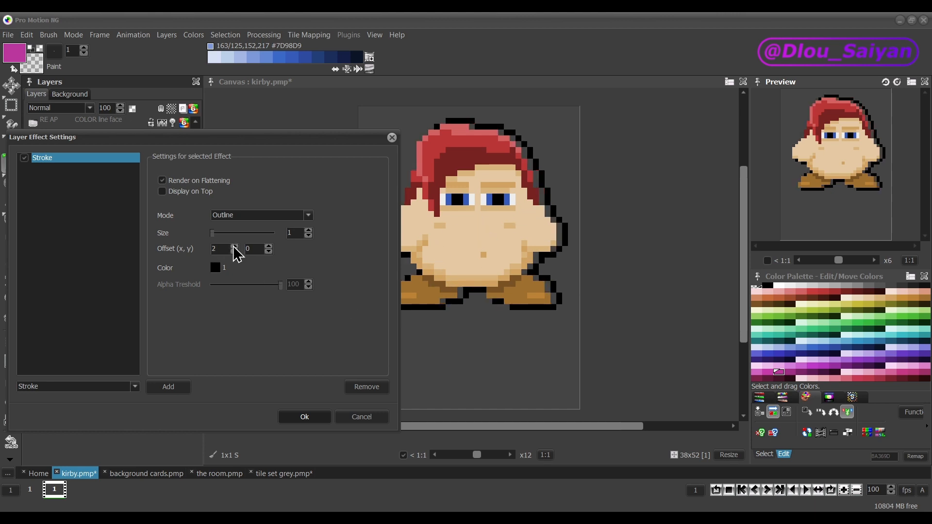
left_click(234, 246)
left_click(234, 246)
left_click(234, 246)
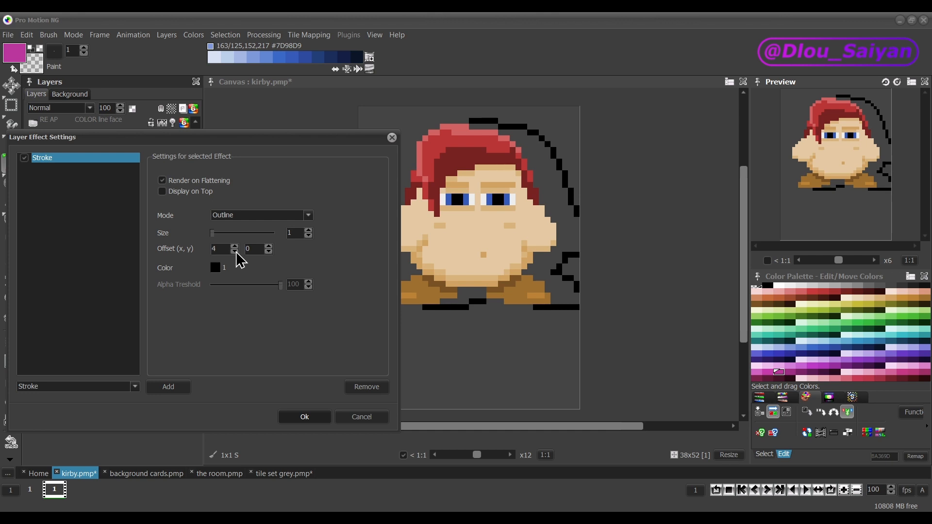
left_click(235, 252)
left_click(235, 252)
left_click(235, 252)
left_click(235, 252)
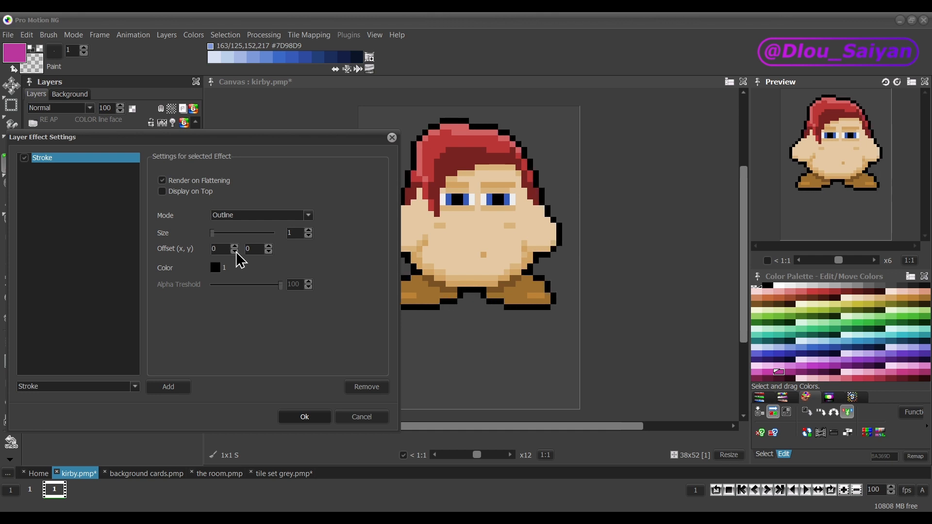
- Try a vertical stroke offset of 5, lower it to -1 and reset it to 0
left_click(268, 246)
left_click(268, 246)
left_click(269, 246)
left_click(268, 246)
left_click(268, 246)
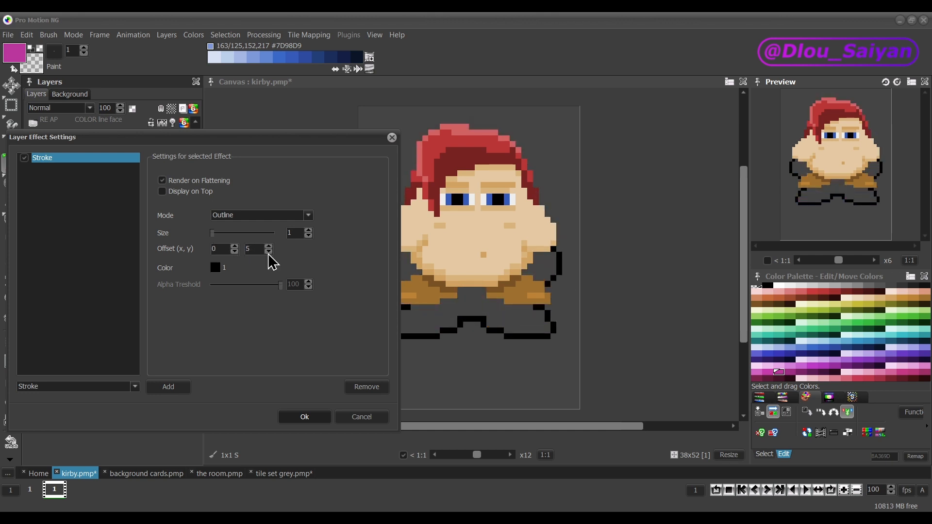
left_click(269, 252)
left_click(269, 252)
left_click(268, 252)
left_click(268, 251)
left_click(268, 252)
left_click(268, 252)
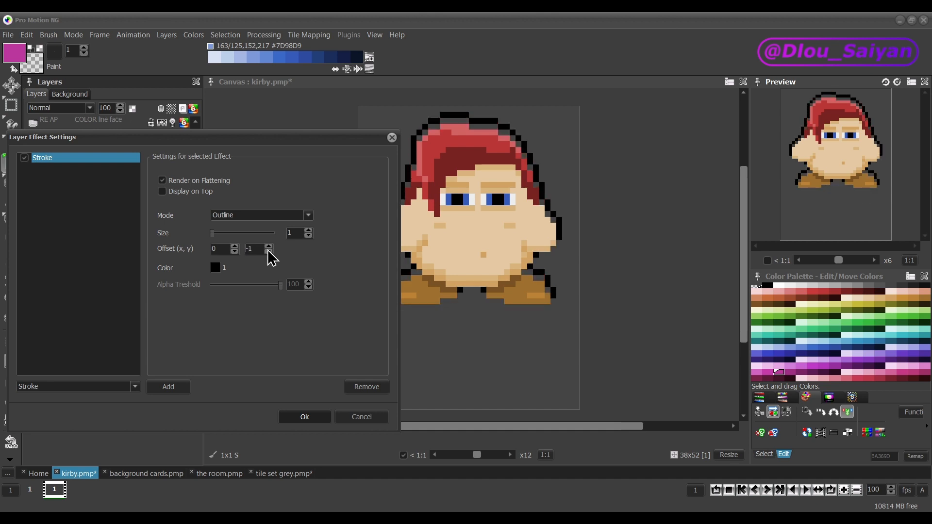
left_click(268, 246)
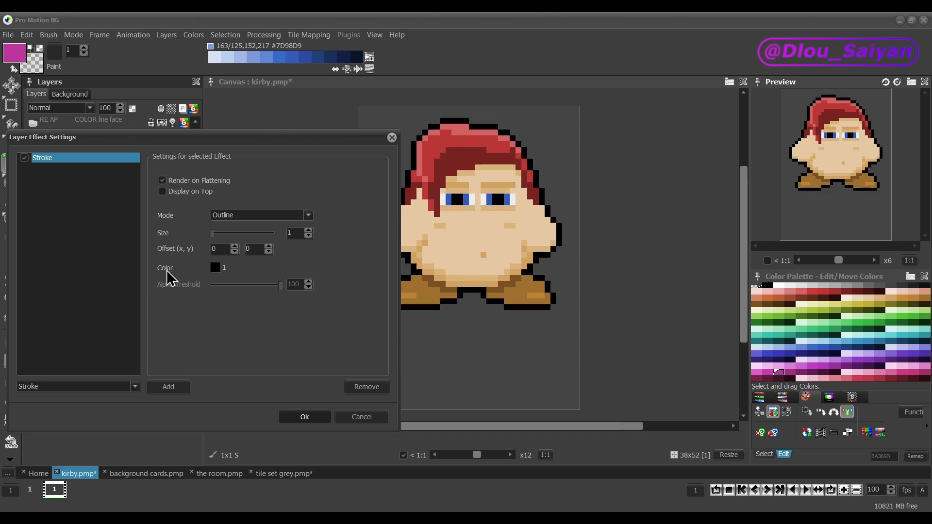
- Try white as the stroke color and restore black, palette color 1
left_click(216, 267)
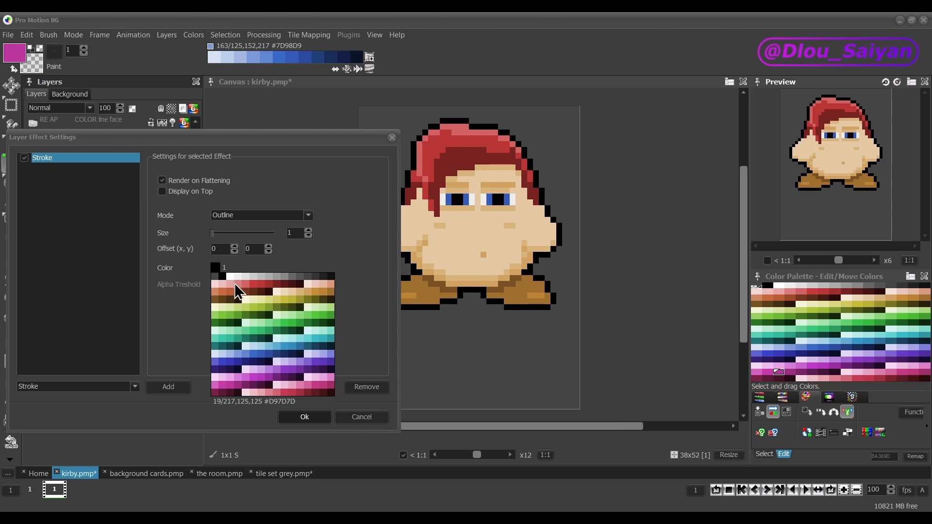
left_click(229, 276)
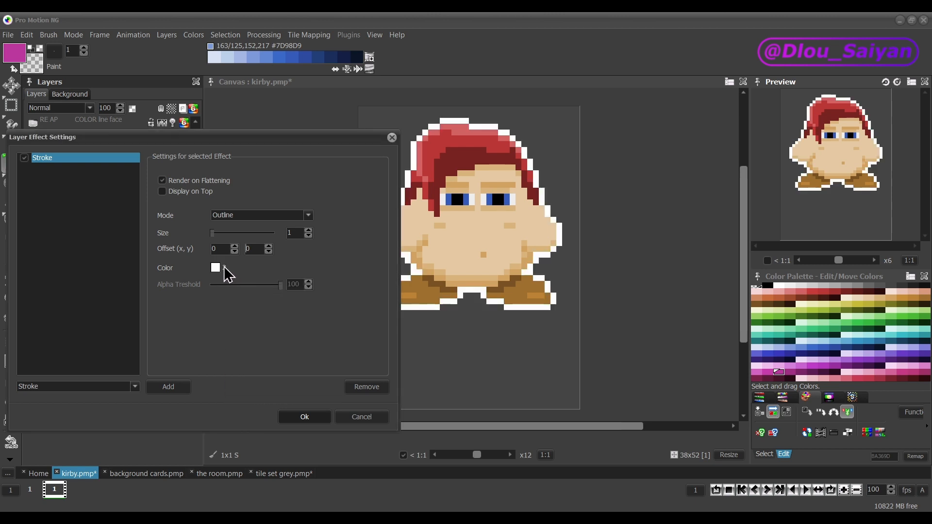
left_click(215, 267)
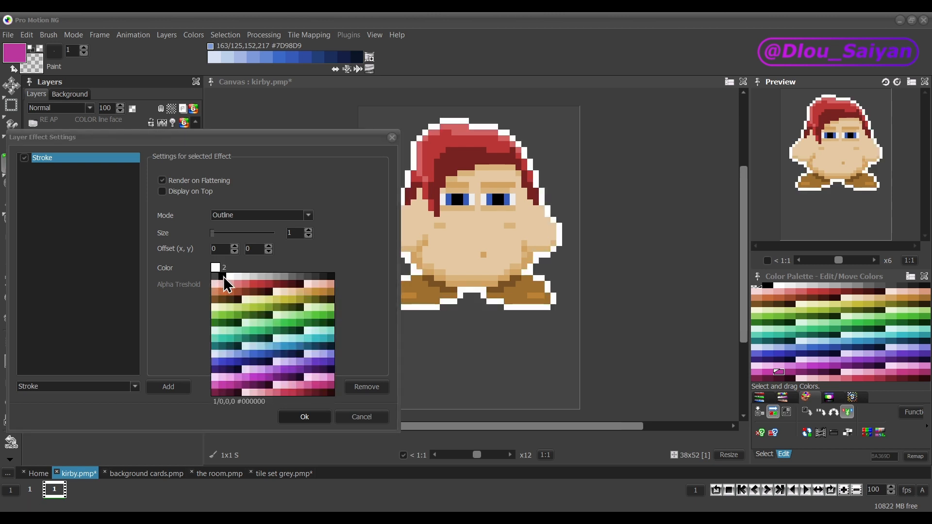
left_click(225, 277)
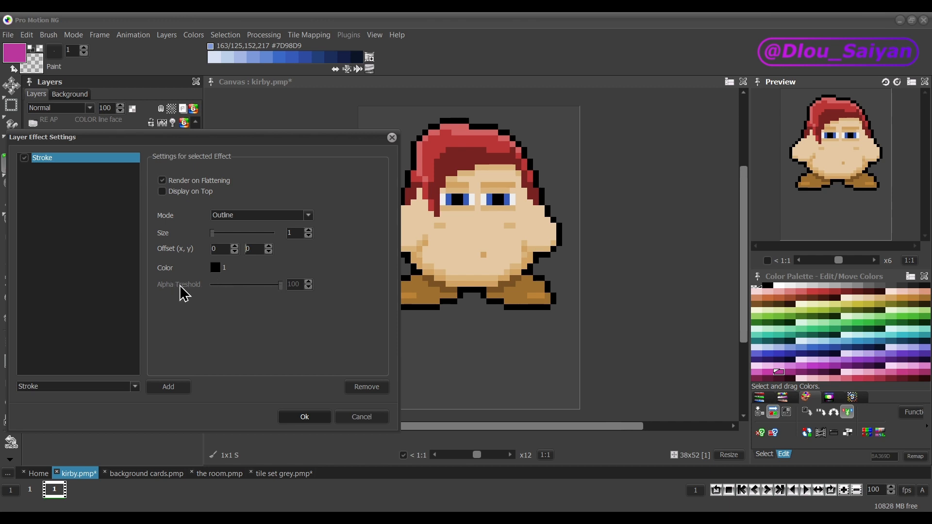
- Accept the stroke effect settings and enable the alpha channel with the STROKE layer selected, agreeing to erase the undo history
left_click(306, 421)
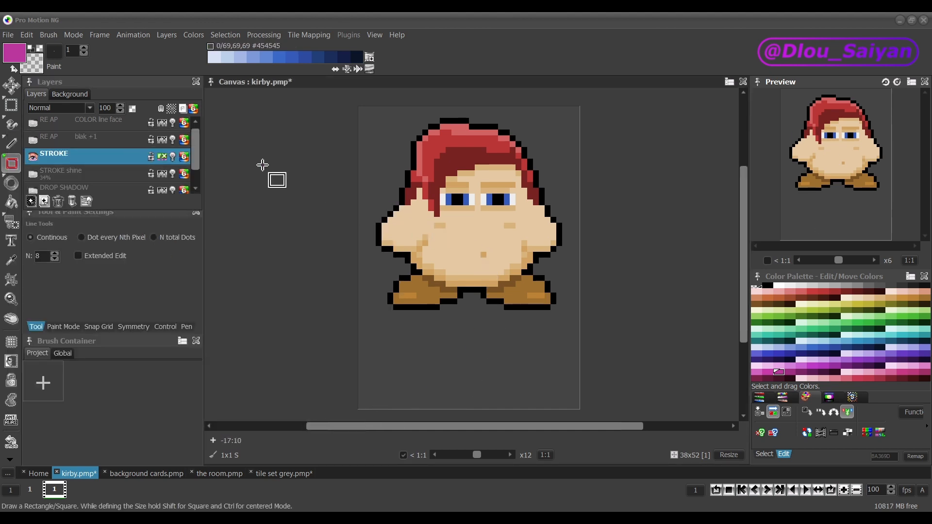
left_click(159, 109)
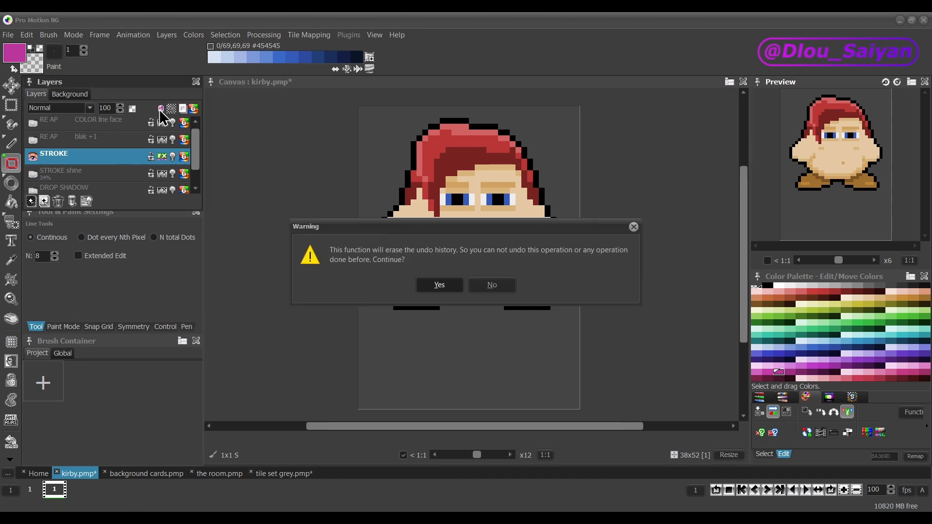
left_click(452, 286)
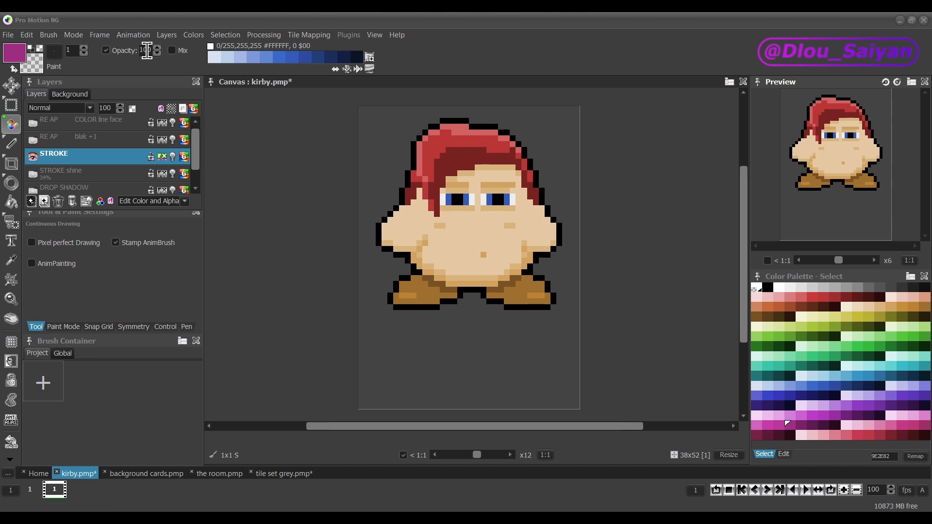
- Set the paint opacity to 30 for the continuous freehand drawing tool
left_click(147, 50)
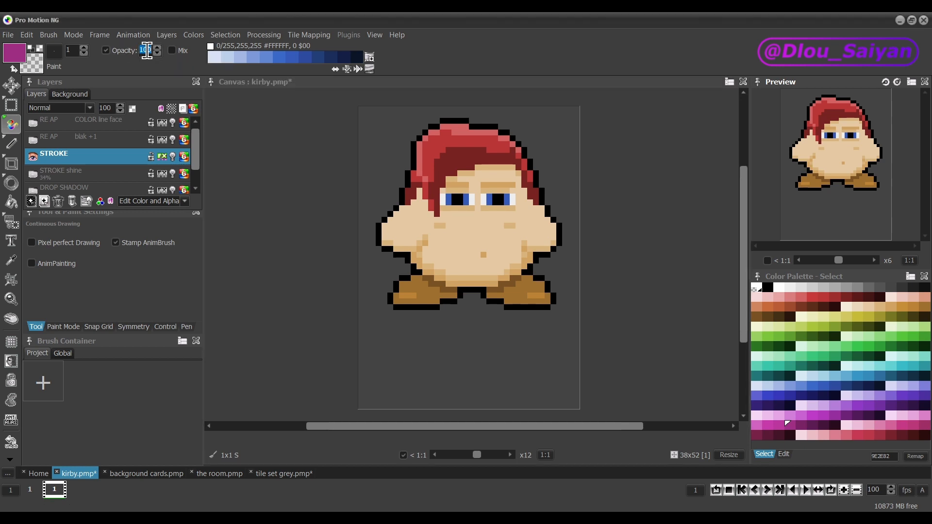
type("5")
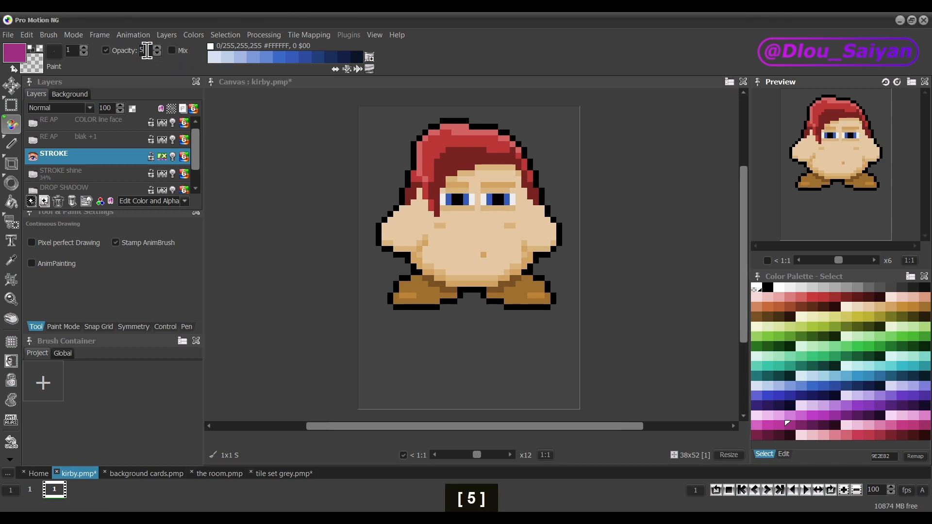
left_click_drag(148, 52, 129, 57)
type("30")
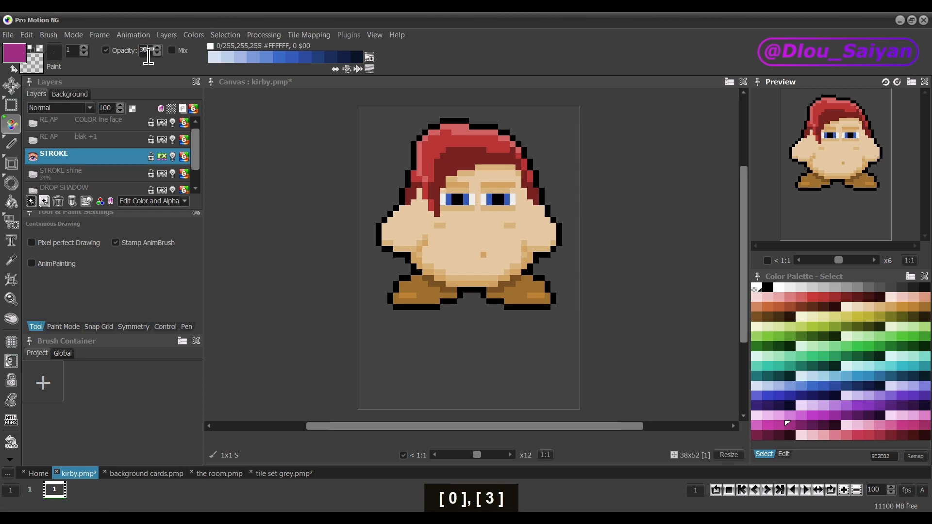
- Set the brush size to 14 and choose the light green palette color BED161 for painting
key("shift+plus")
key("shift+plus")
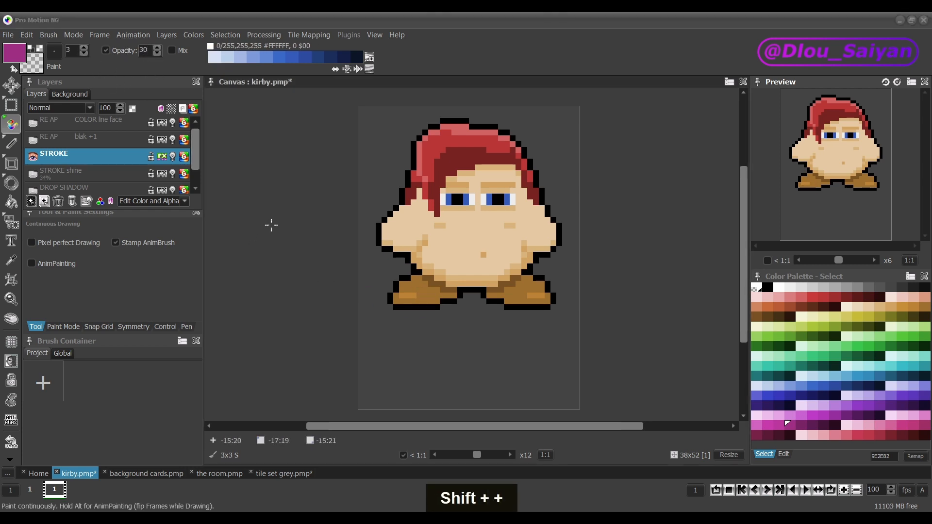
key("shift+plus")
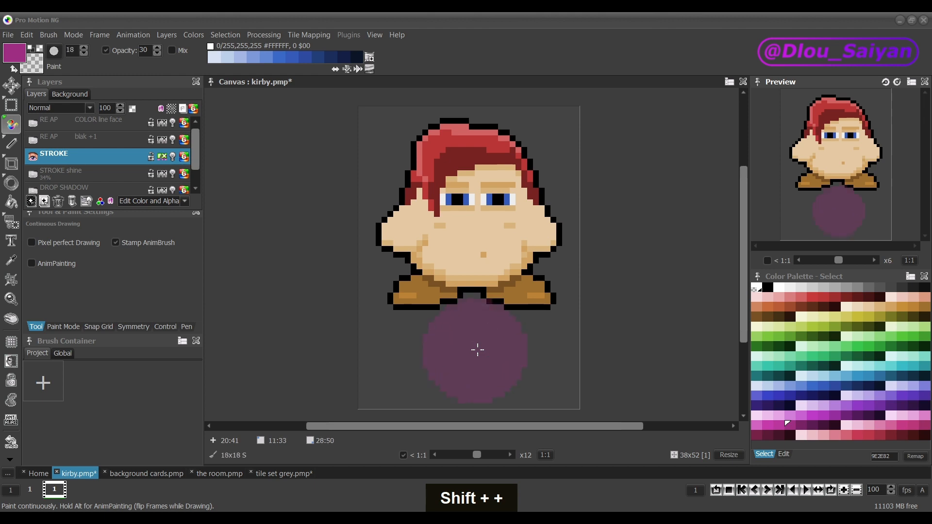
key("shift+minus")
key("shift+minus")
key("shift+minus")
key("shift+minus")
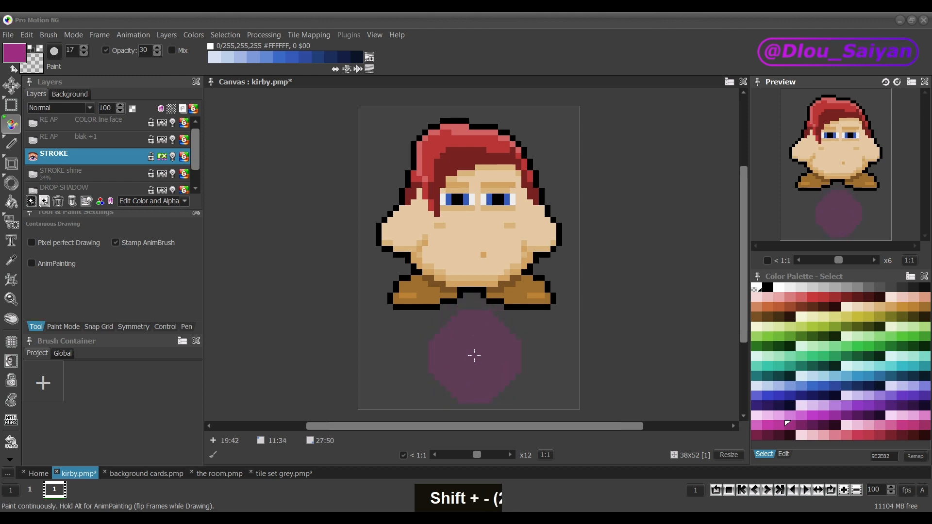
left_click(800, 326)
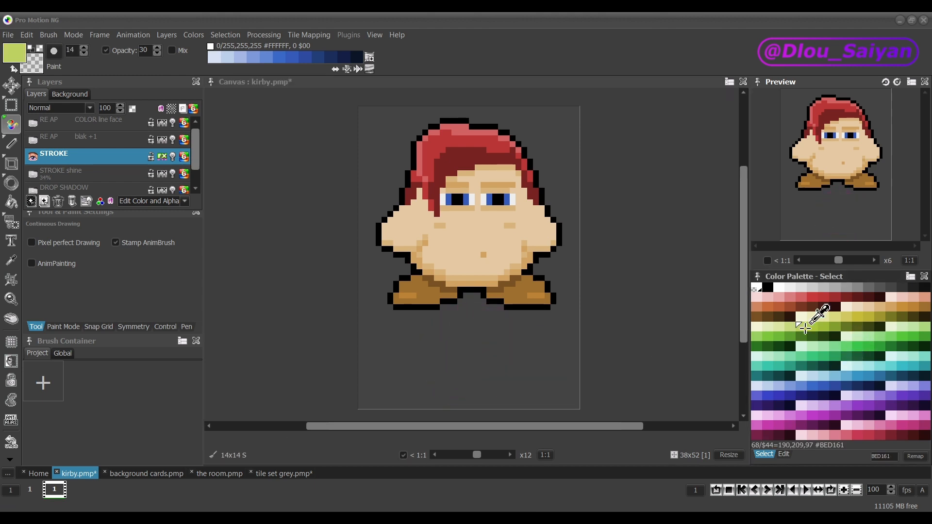
- Paint overlapping semi-transparent green dabs in a horizontal band below the character's feet, spanning the canvas width
left_click(471, 357)
left_click(441, 359)
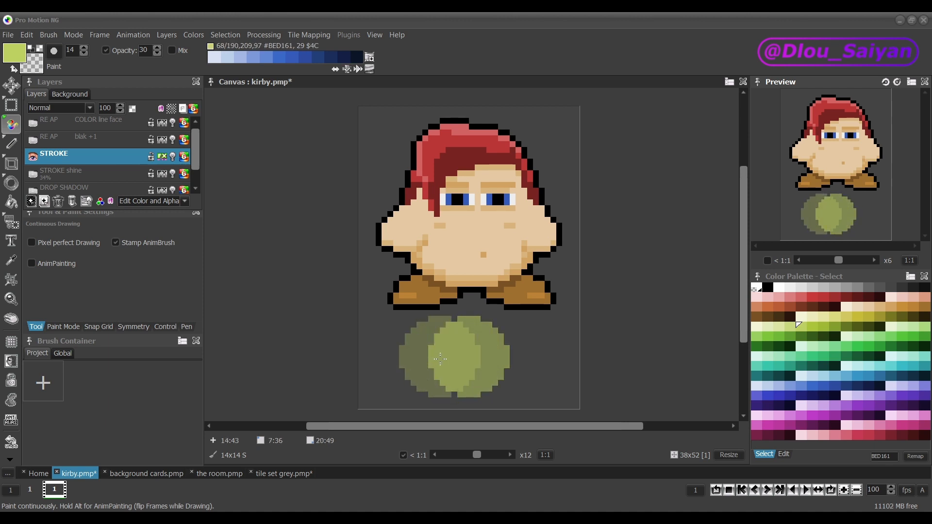
left_click(498, 356)
left_click(392, 355)
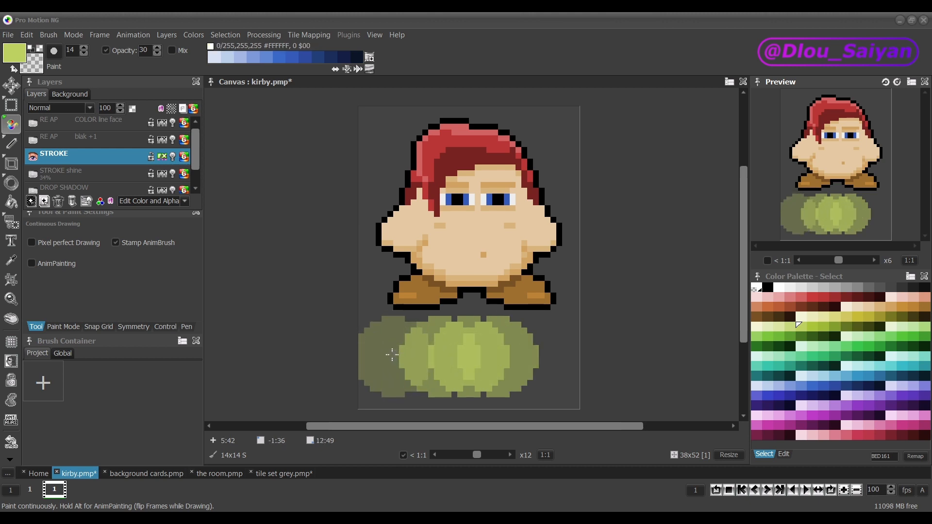
mouse_move(392, 357)
left_mouse_down()
mouse_move(553, 359)
mouse_move(543, 359)
left_mouse_up()
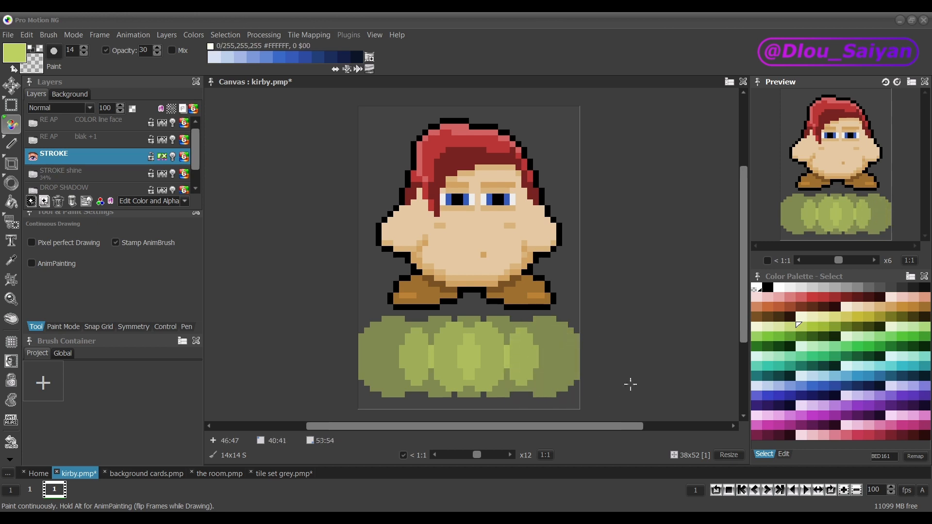
- Review the STROKE layer's effect settings, trying the alpha threshold at 100 and the Render on Flattening option, and accept them
right_click(92, 165)
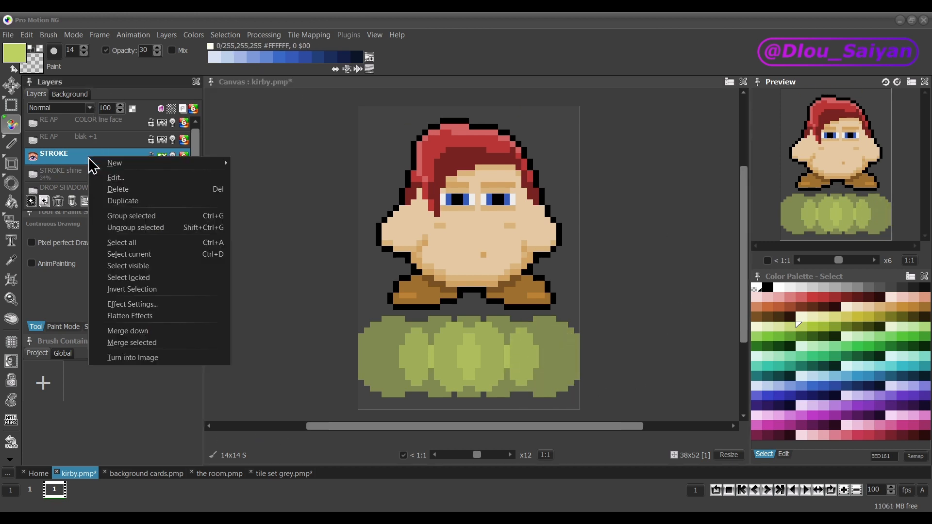
left_click(154, 304)
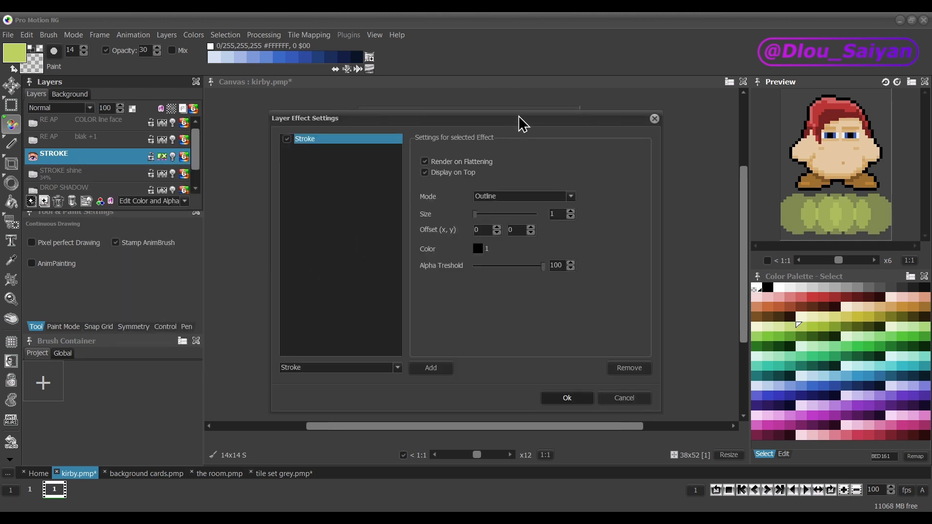
left_click_drag(517, 125, 260, 144)
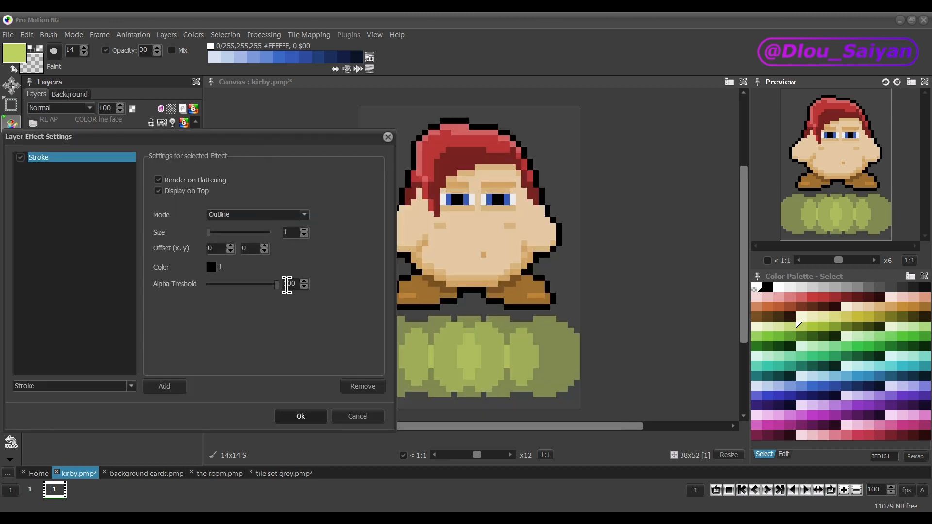
mouse_move(278, 288)
left_mouse_down()
mouse_move(199, 286)
mouse_move(283, 284)
left_mouse_up()
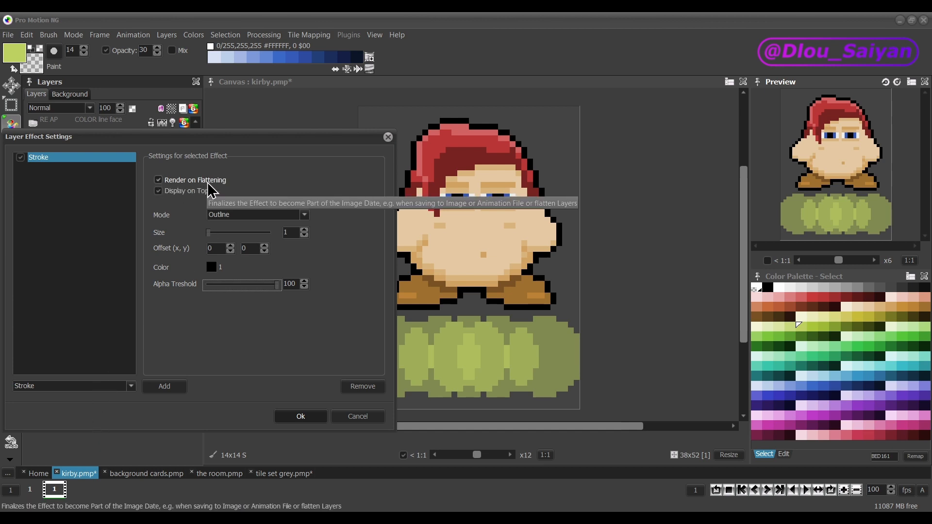
left_click(160, 181)
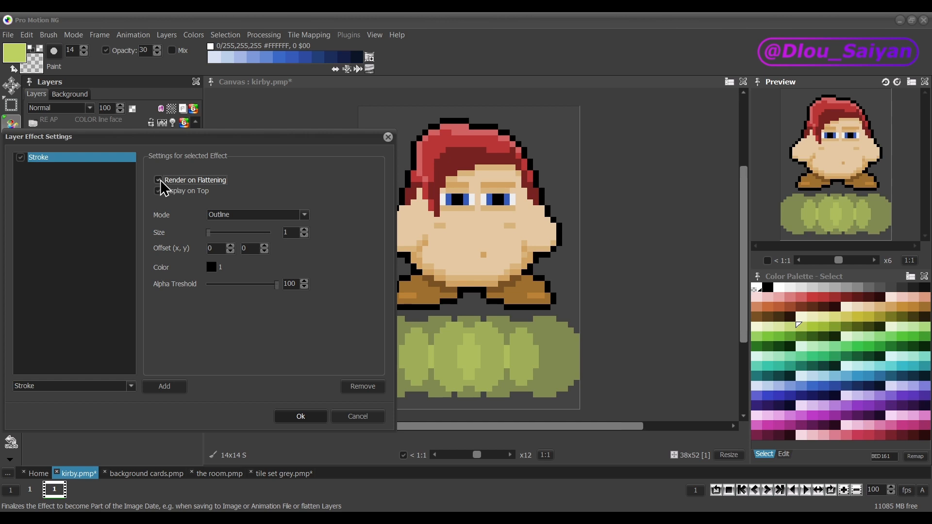
left_click(304, 417)
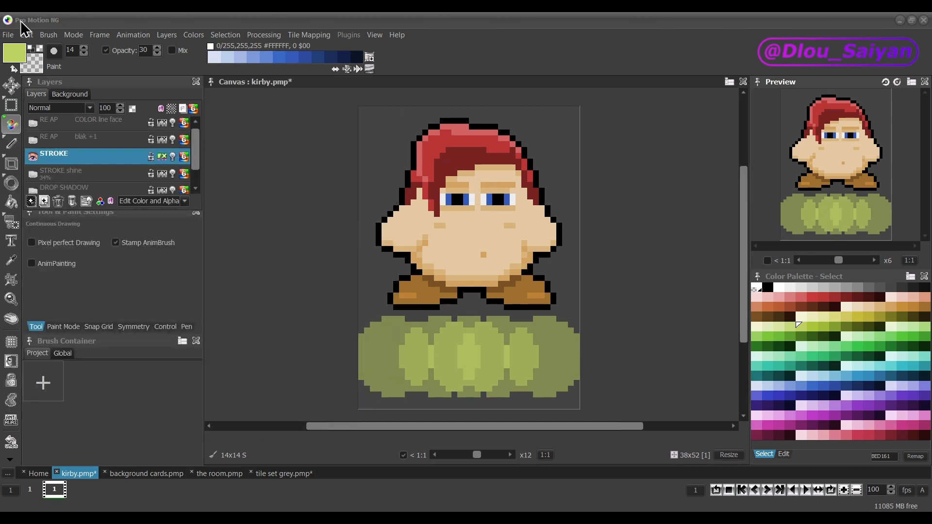
- Save the image as a PNG named kirby, exporting flattened visible layers with effects included at scale factor 1
left_click(8, 39)
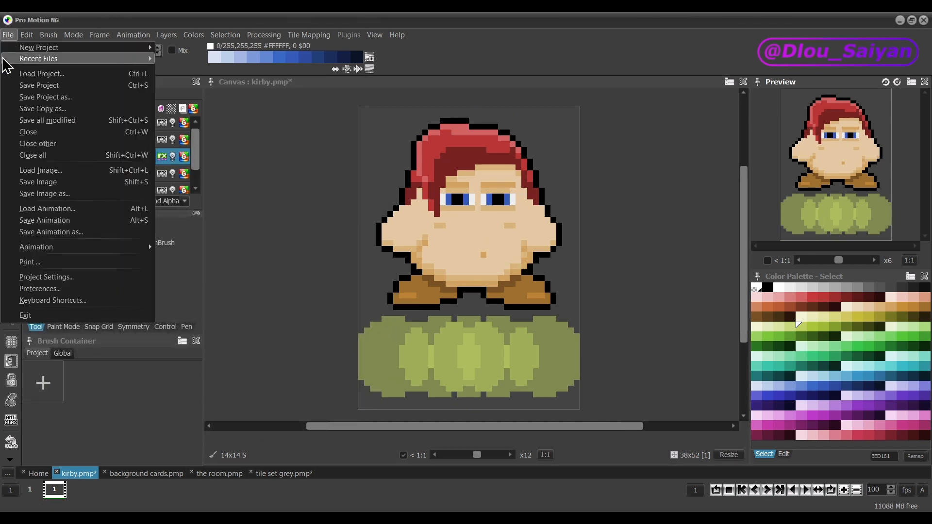
left_click(49, 194)
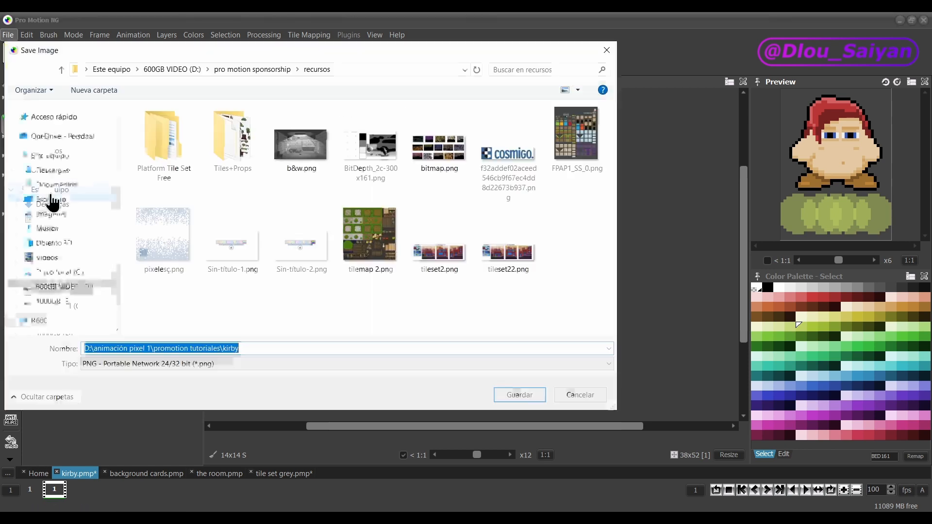
left_click(509, 393)
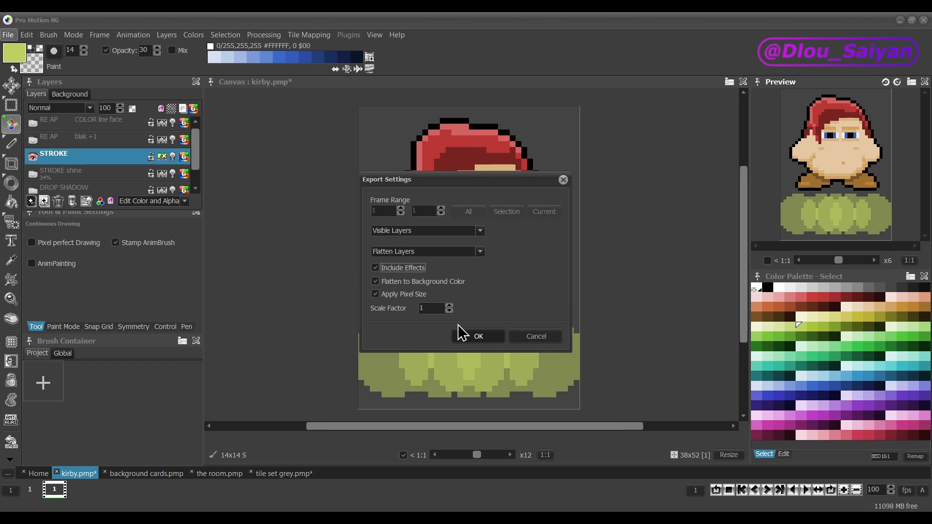
left_click(471, 336)
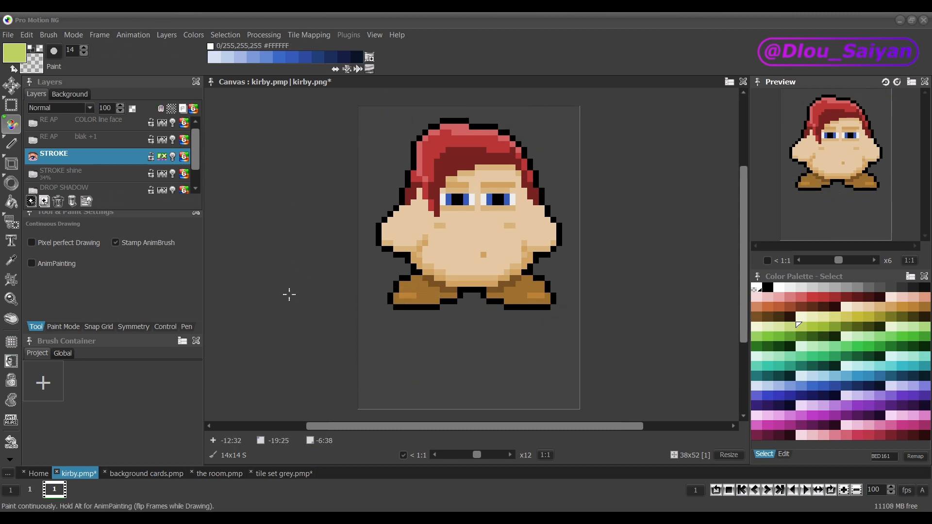
- Show the STROKE shine layer, enable its effects and review the size and color of its stacked Stroke effects
left_click(33, 174)
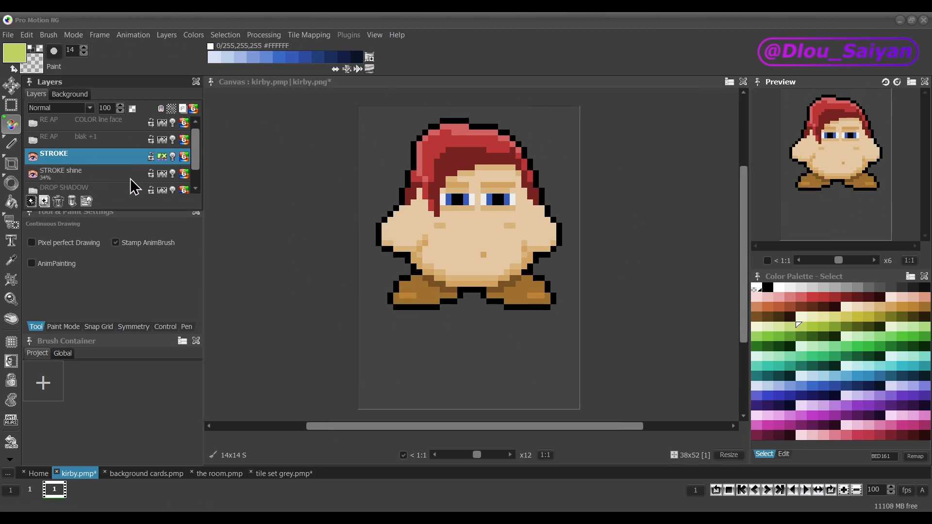
left_click(162, 174)
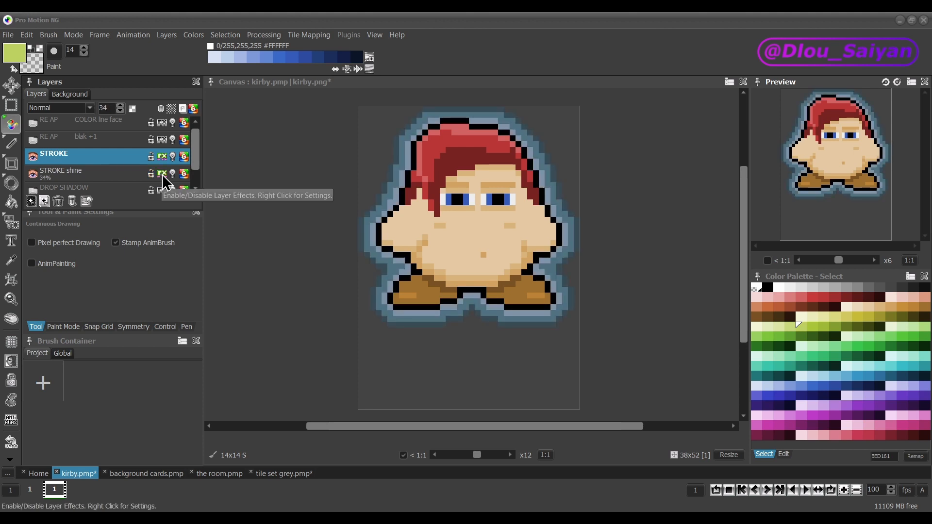
right_click(81, 173)
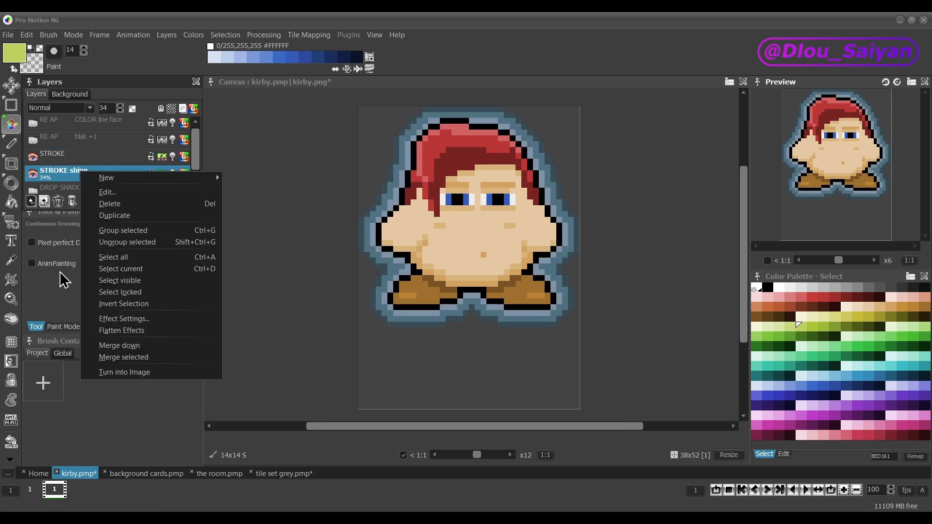
left_click(124, 322)
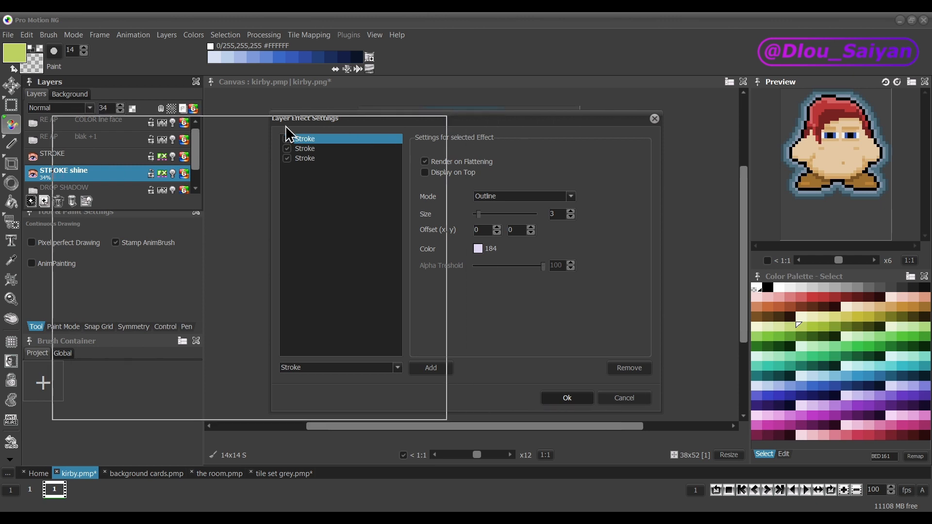
left_click_drag(286, 126, 15, 142)
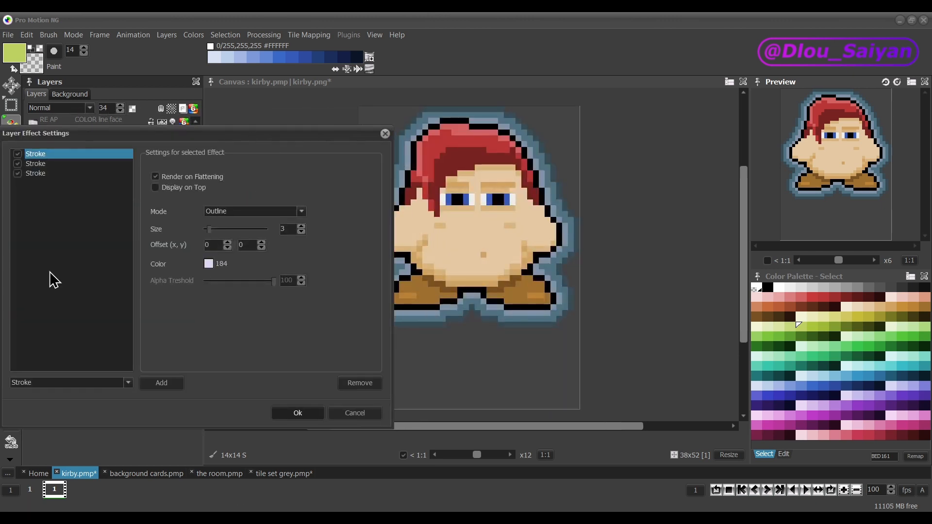
left_click(42, 164)
left_click(42, 174)
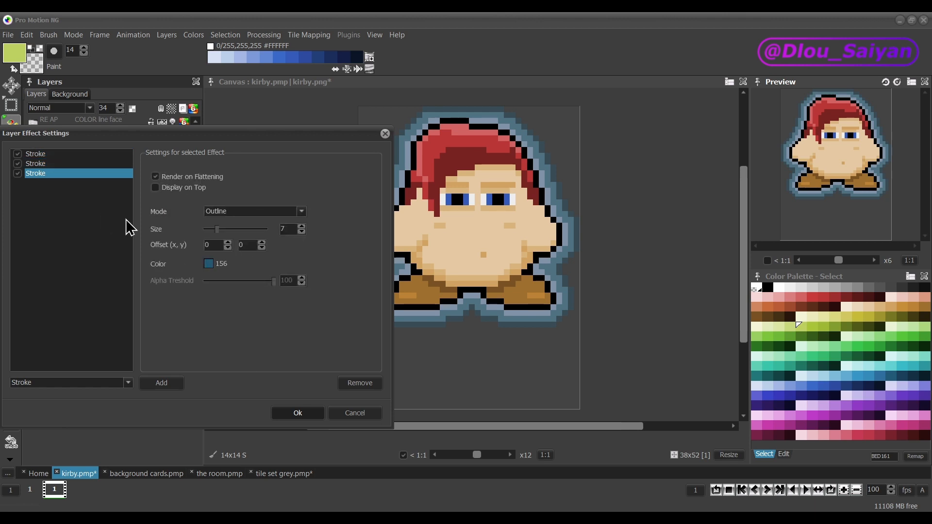
left_click(49, 154)
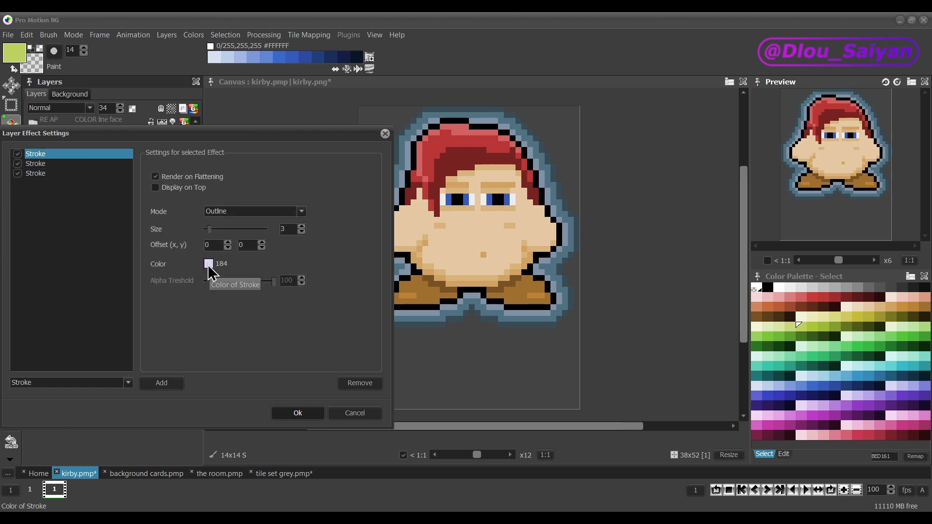
left_click(43, 164)
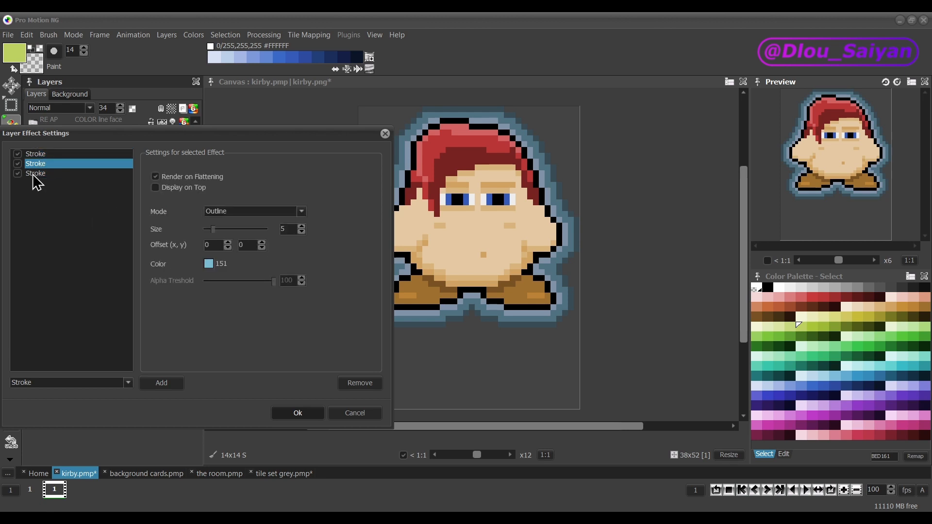
- Set the third, dark blue Stroke effect's size to 8, accept the settings and lower the STROKE shine layer's opacity to 27
left_click(36, 175)
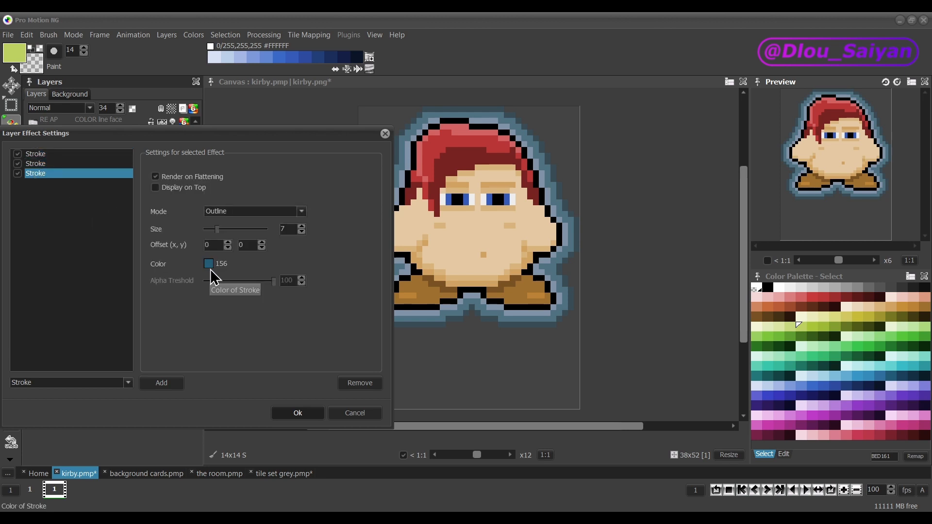
left_click(218, 230)
left_click_drag(217, 235, 215, 236)
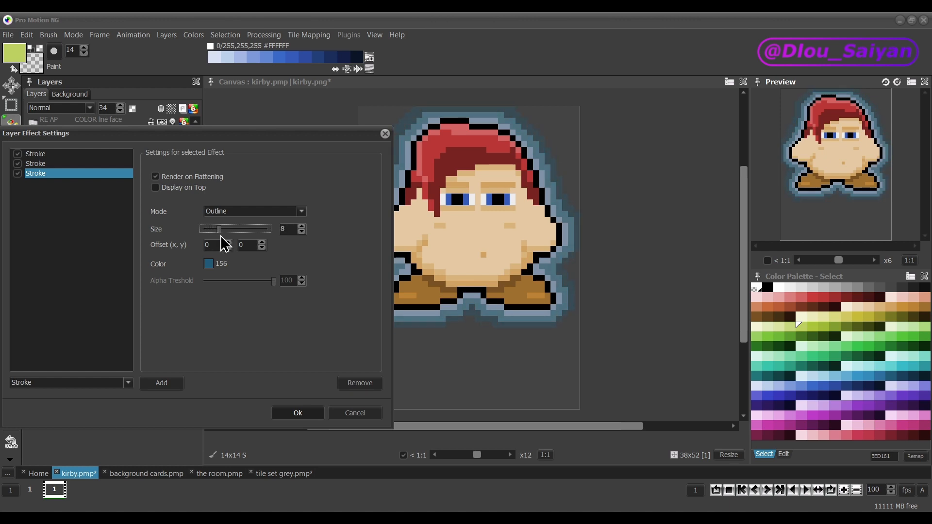
left_click(294, 410)
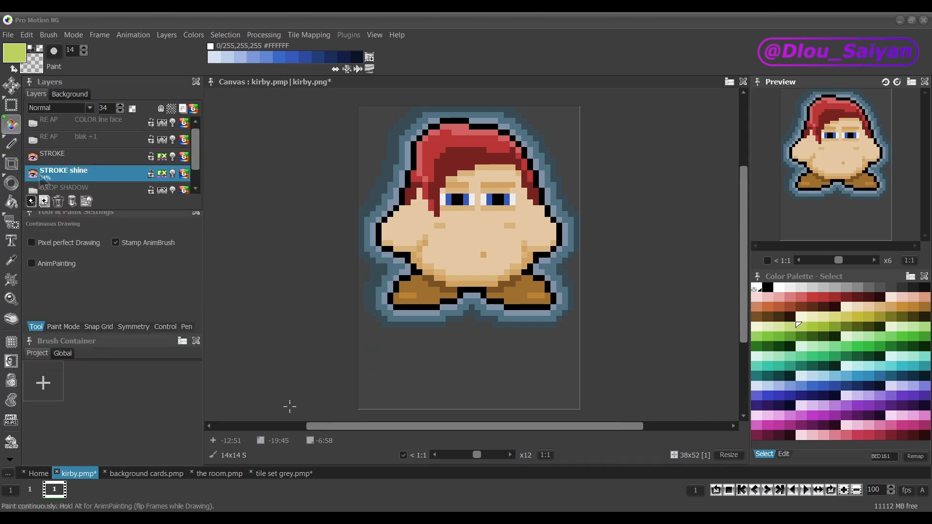
left_click(104, 107)
mouse_move(128, 119)
left_mouse_down()
mouse_move(209, 125)
mouse_move(109, 120)
mouse_move(162, 120)
mouse_move(115, 123)
mouse_move(127, 124)
left_mouse_up()
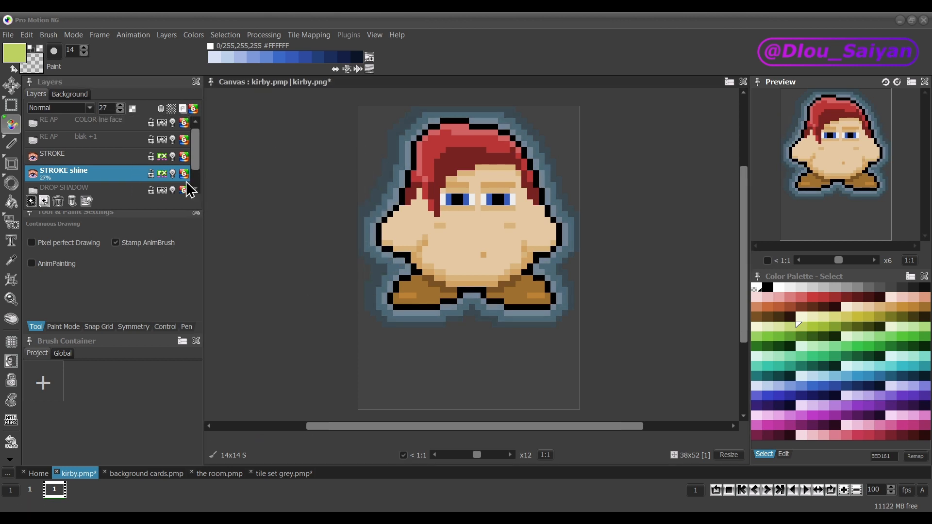
- Add a Display other Project effect to the DISPLAY layer and accept the effect settings
left_click_drag(194, 147, 196, 179)
left_click(55, 183)
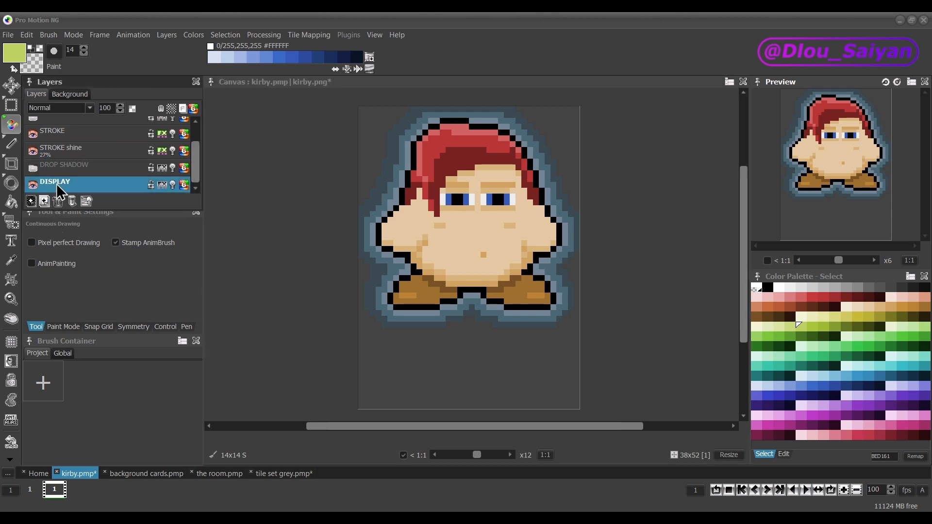
left_click(162, 186)
left_click_drag(457, 124, 192, 125)
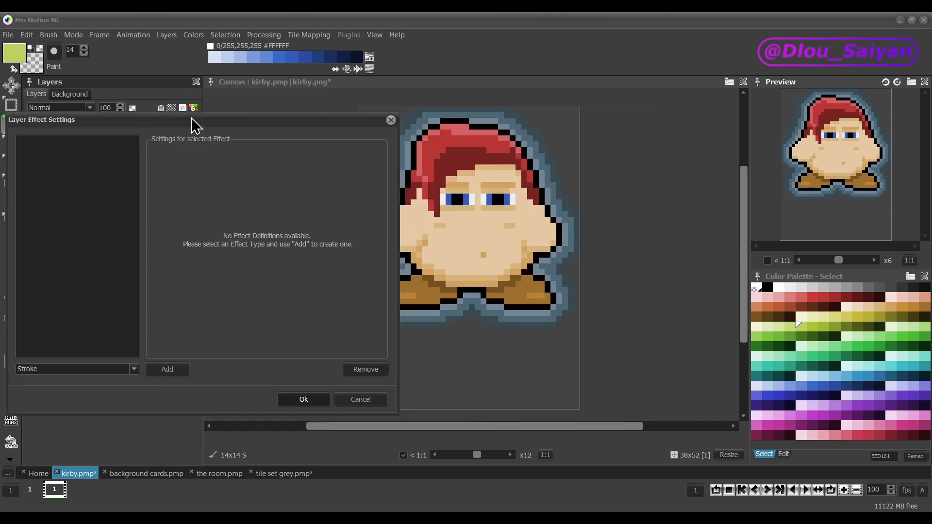
left_click(100, 369)
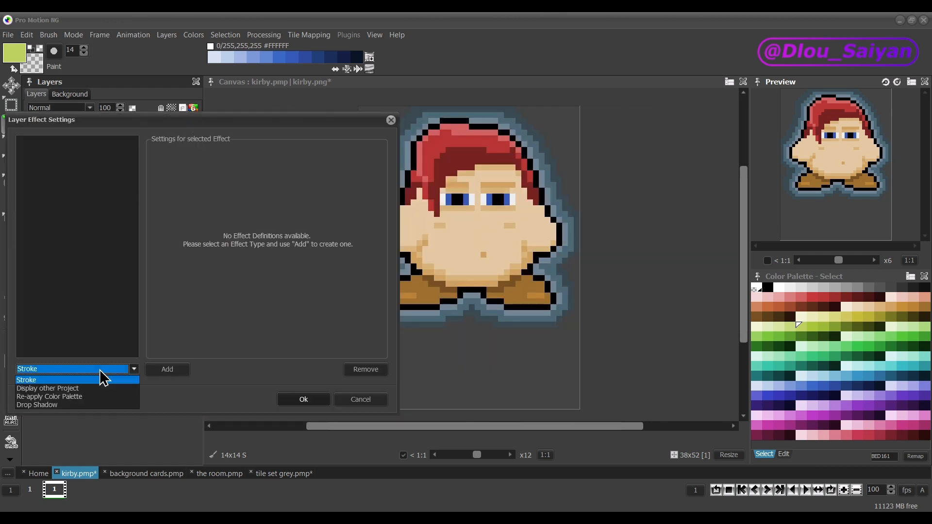
left_click(76, 389)
left_click(183, 375)
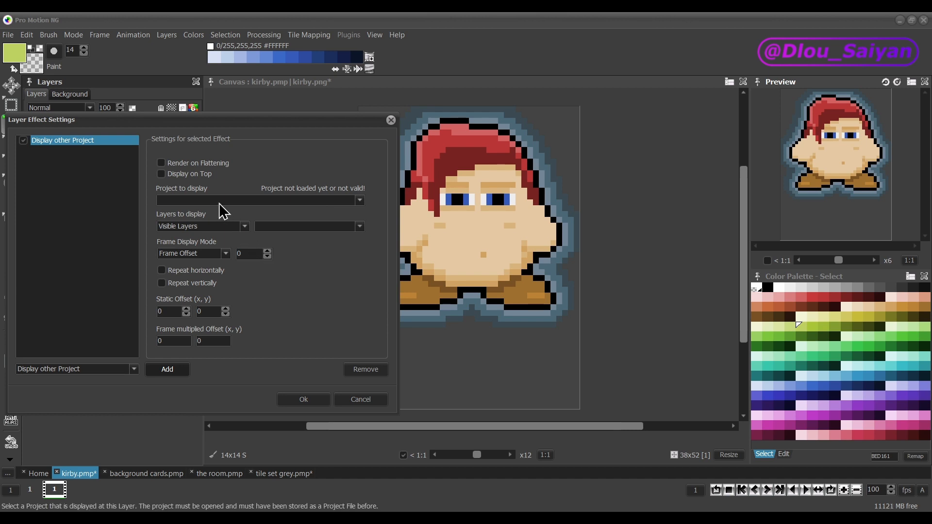
left_click(309, 399)
left_click(388, 385)
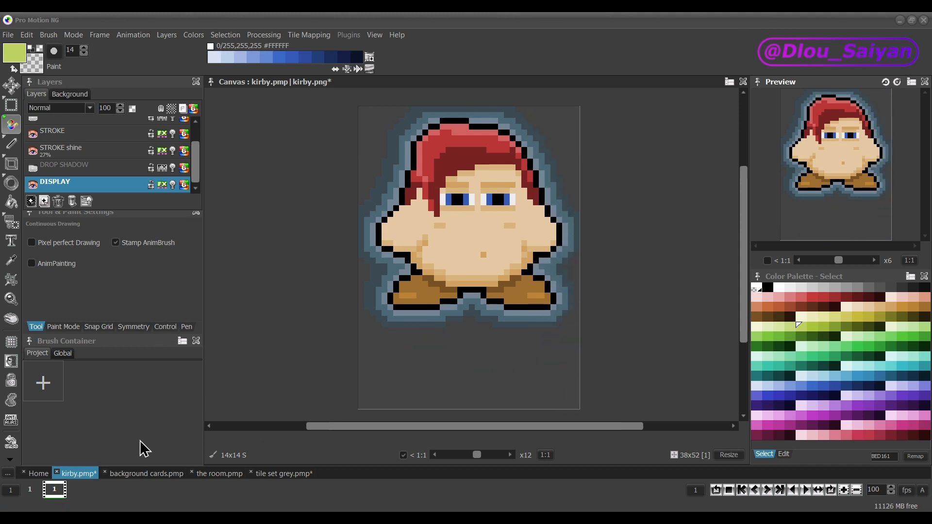
- Review the background cards.pmp project with and without its gradient layer, and look at the room.pmp project
left_click(145, 474)
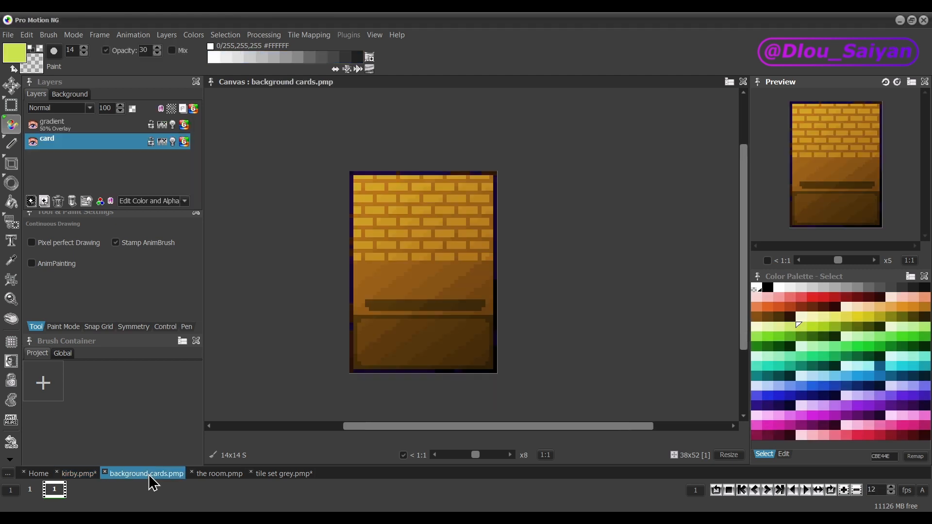
left_click(359, 373)
key("ctrl+z")
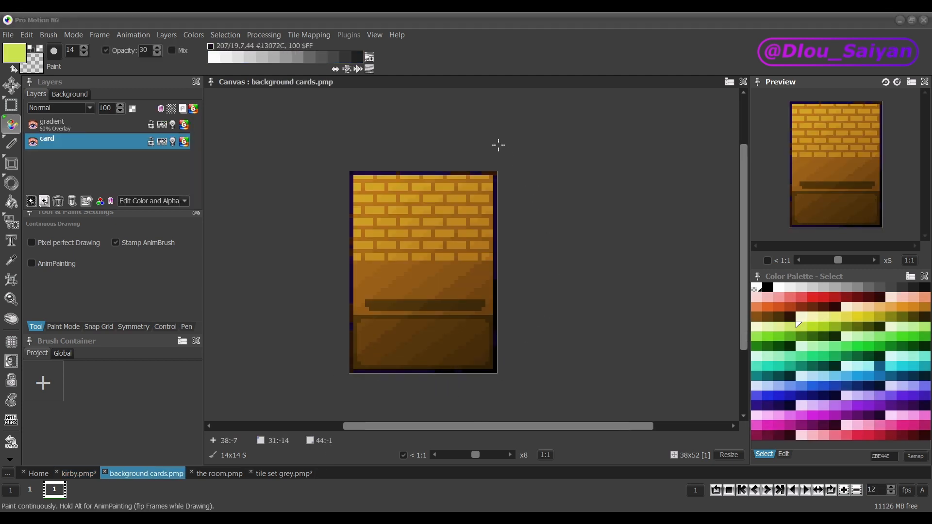
left_click(32, 125)
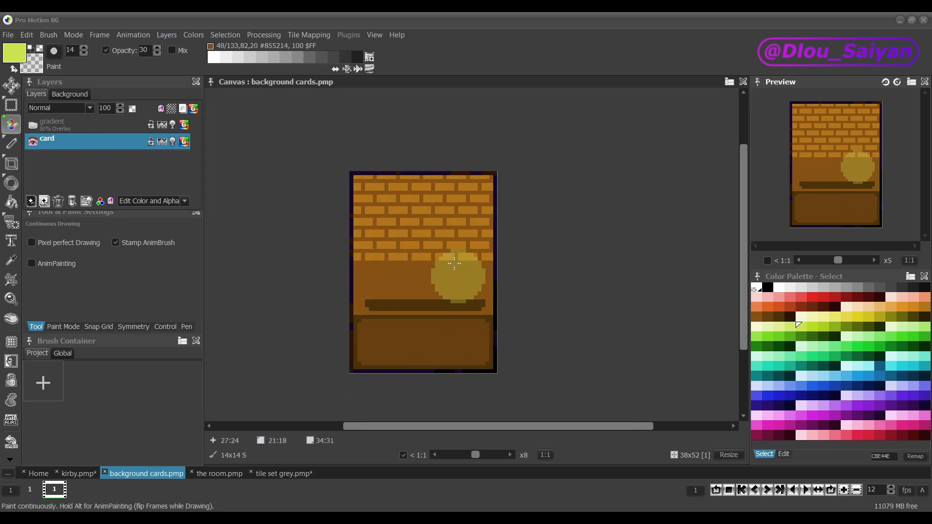
left_click(219, 473)
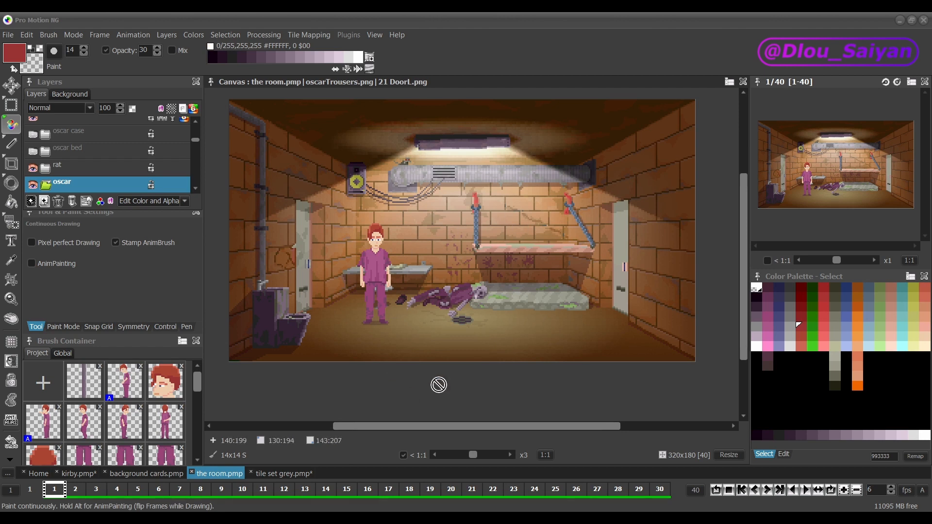
left_click(160, 474)
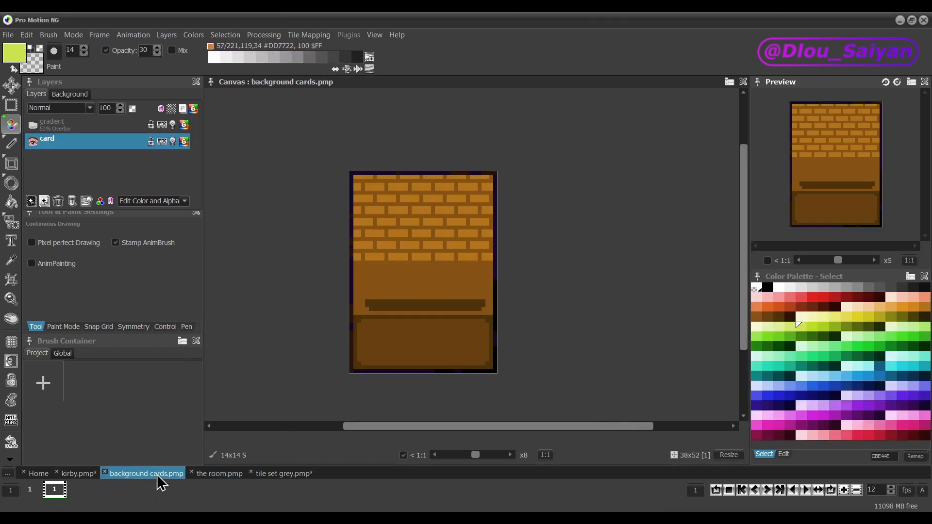
left_click(33, 125)
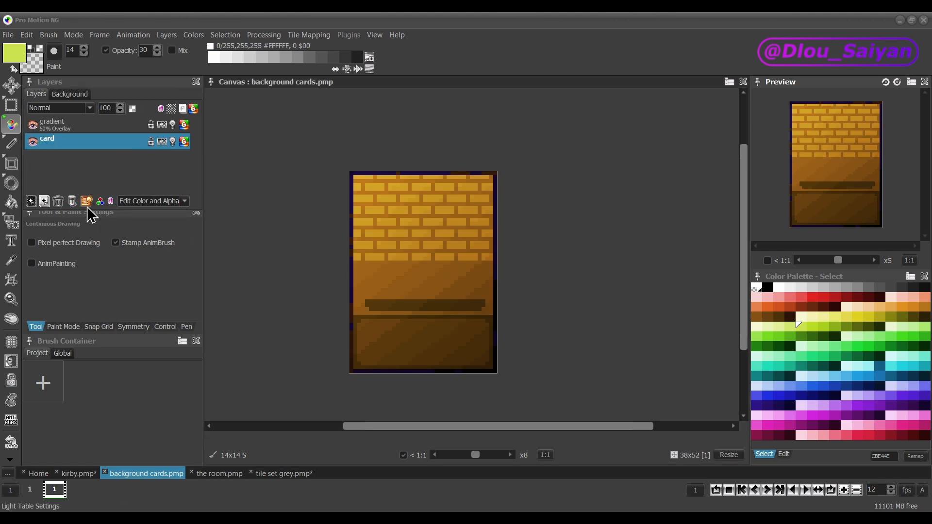
- Hide the gradient layer in background cards.pmp and add a new animation layer at the top of the layer stack
left_click(34, 126)
left_click(32, 201)
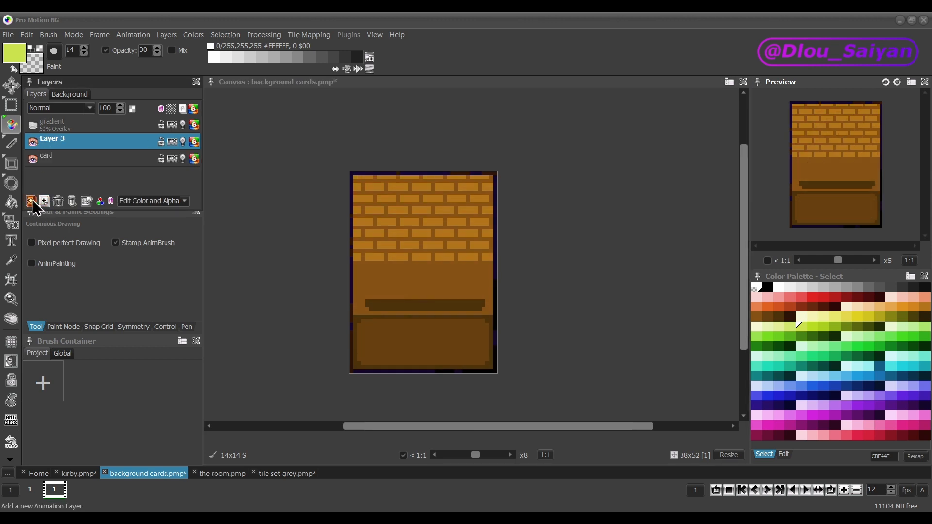
left_click_drag(48, 148, 51, 122)
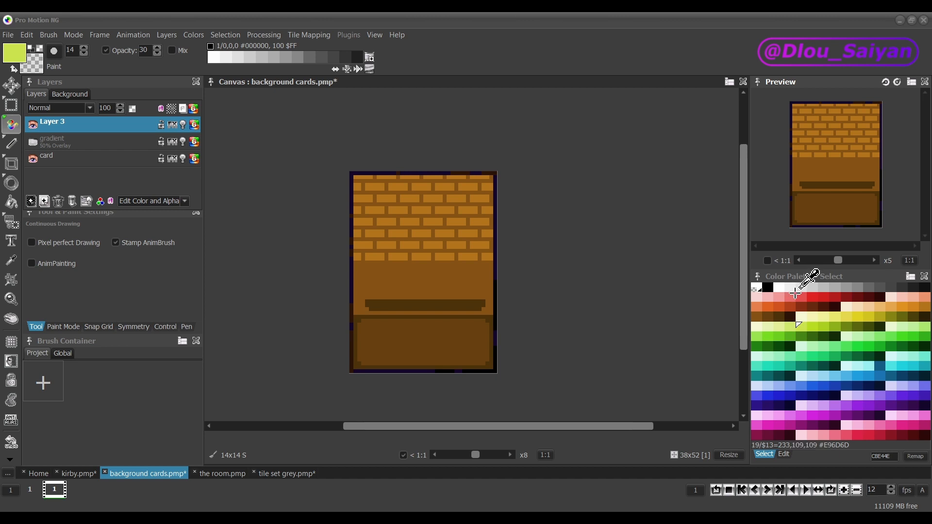
- Define a vertical 12-color gradient from the palette's yellow row, running from pale yellow to dark brown
left_click(783, 454)
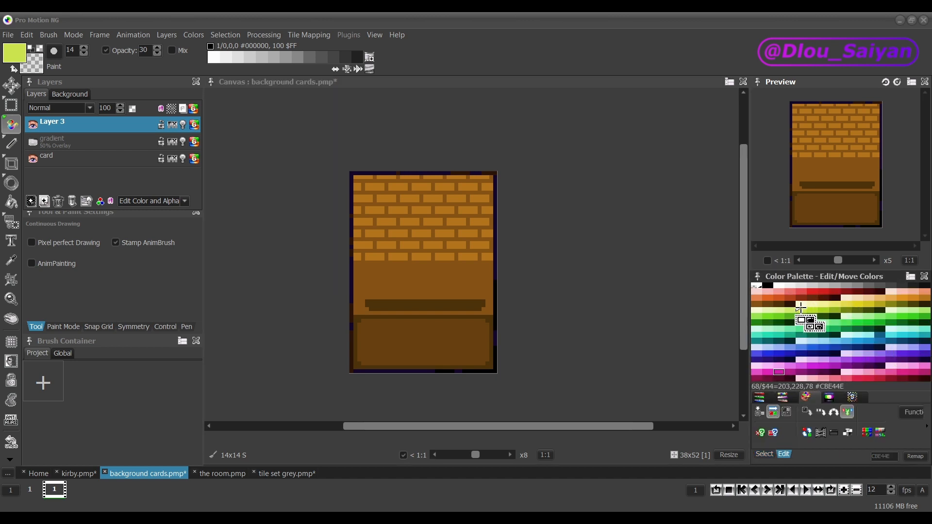
left_click_drag(799, 306, 925, 305)
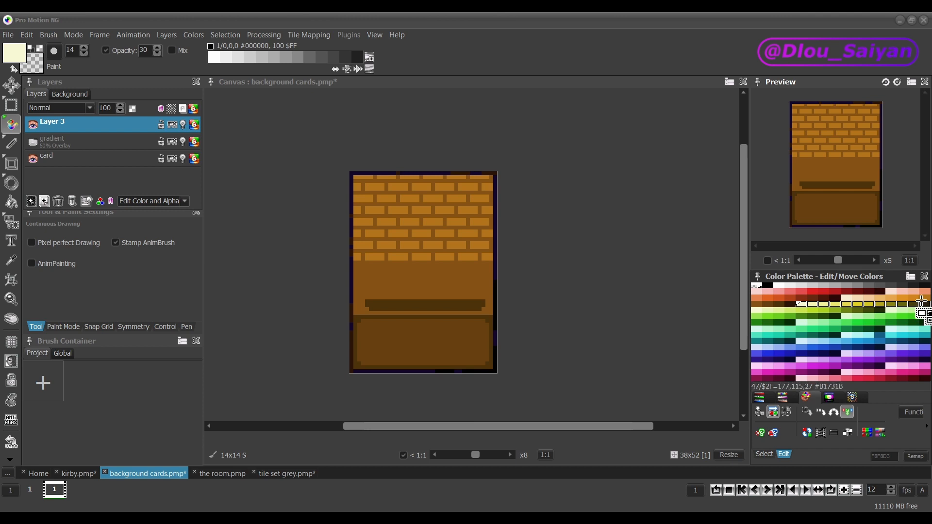
key("q")
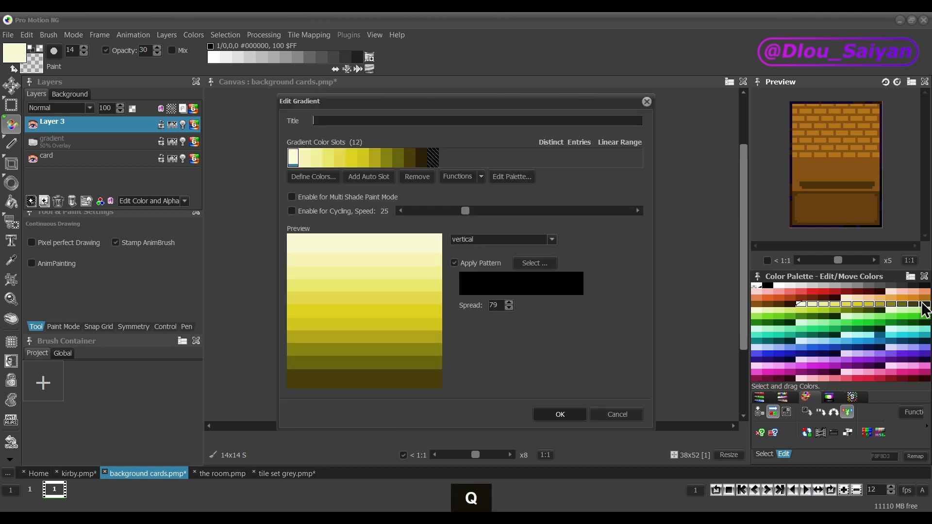
left_click(557, 416)
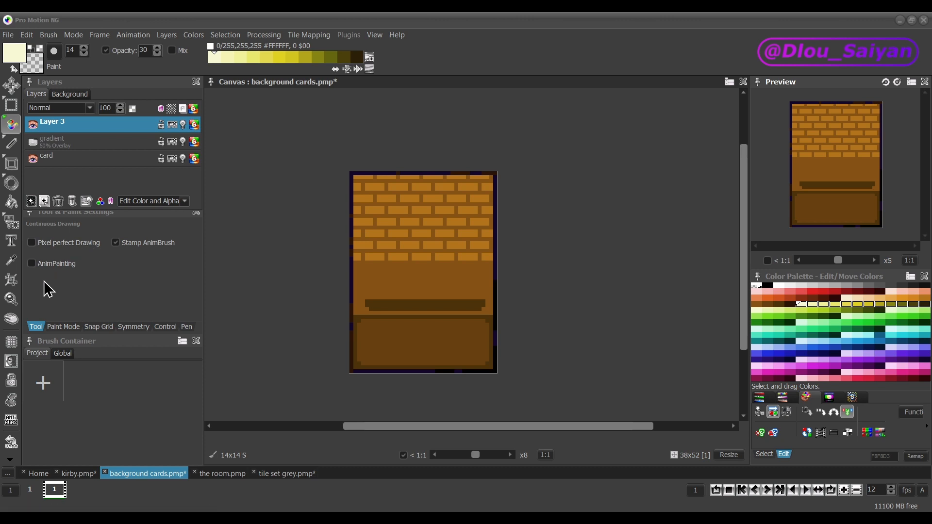
- Set up the Fill tool to use the Linear Gradient mode
left_click(11, 202)
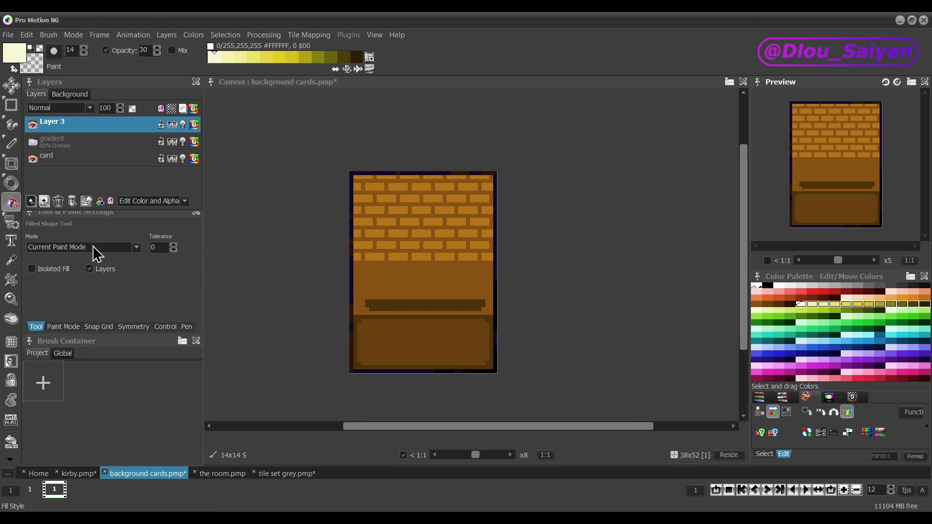
left_click(97, 248)
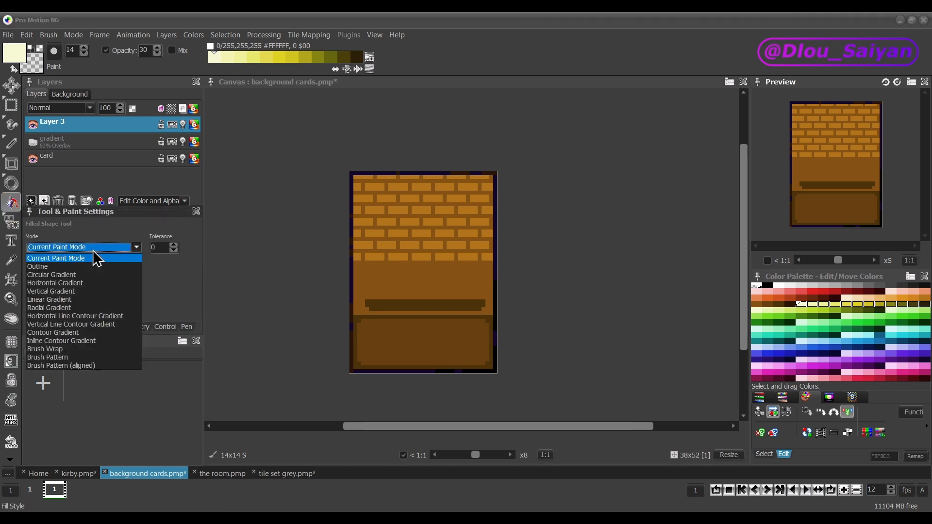
left_click(60, 300)
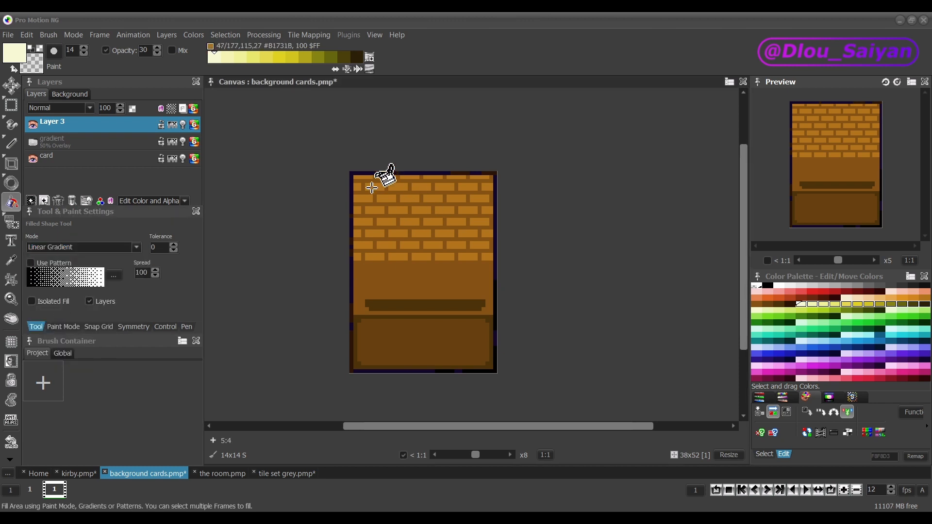
- Undo the trial fills, disable the fill's Layers option and fill Layer 3 with a linear gradient from the card's upper-left to lower-right corner
key("ctrl+z")
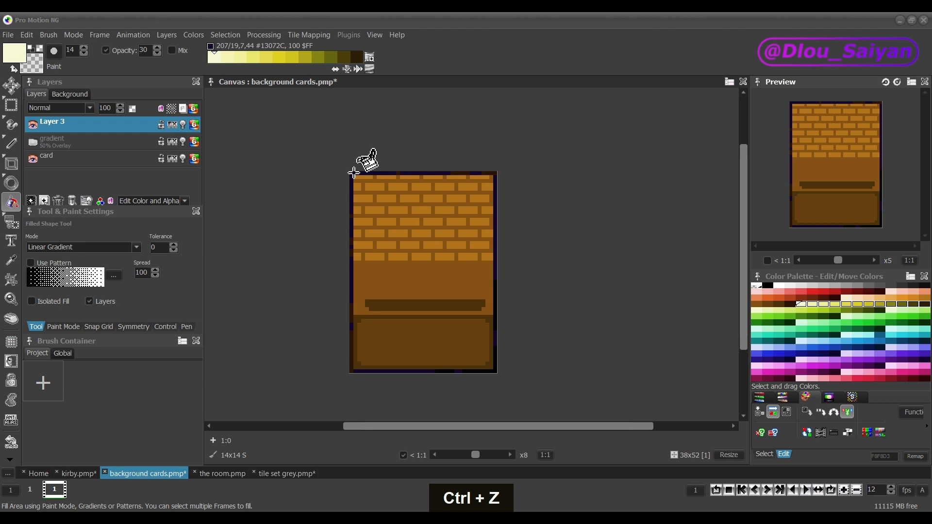
left_click_drag(354, 173, 477, 359)
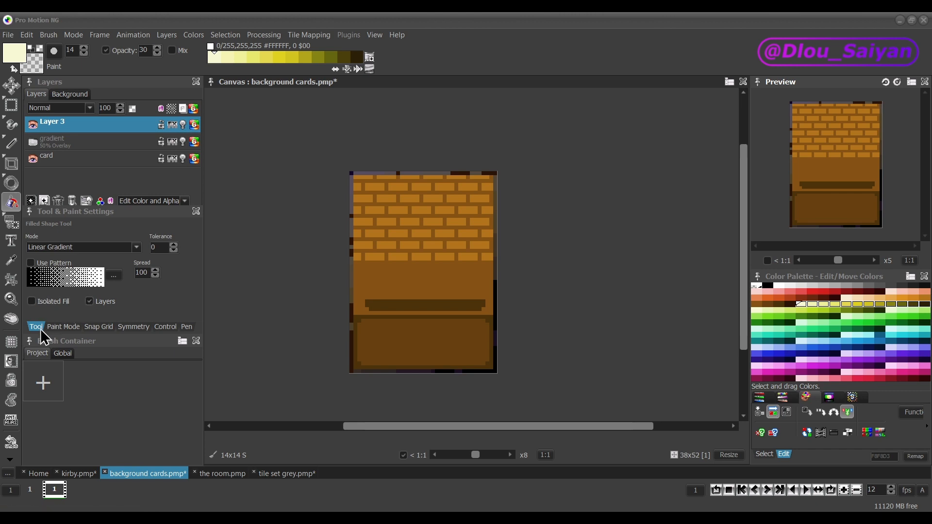
left_click(90, 302)
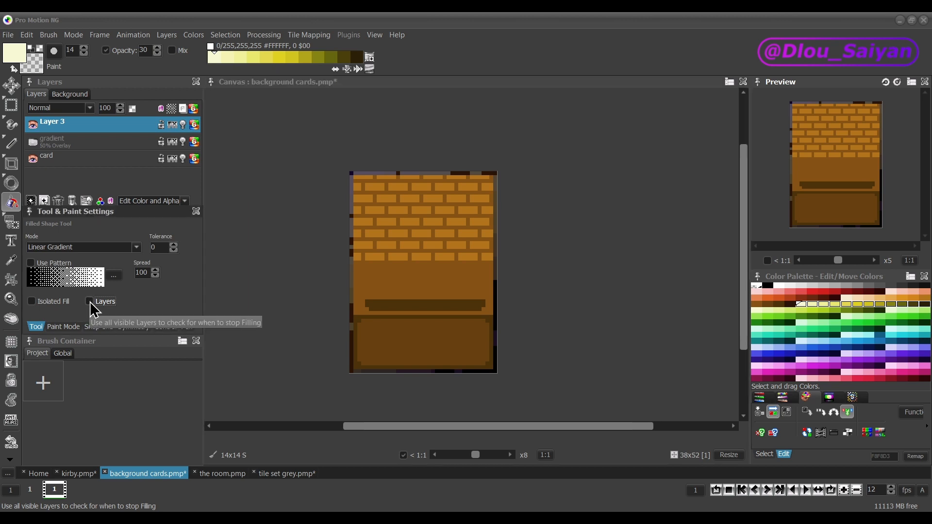
key("ctrl+z")
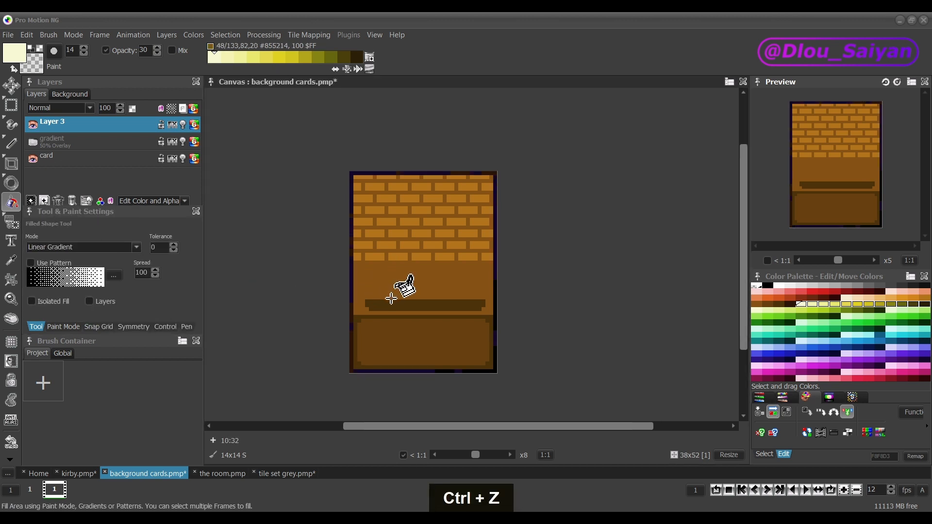
left_click(356, 176)
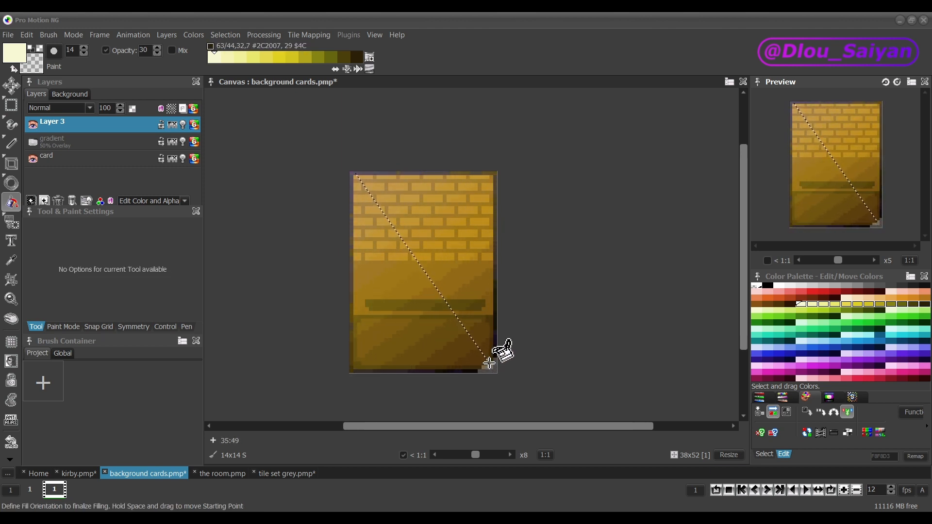
left_click(491, 367)
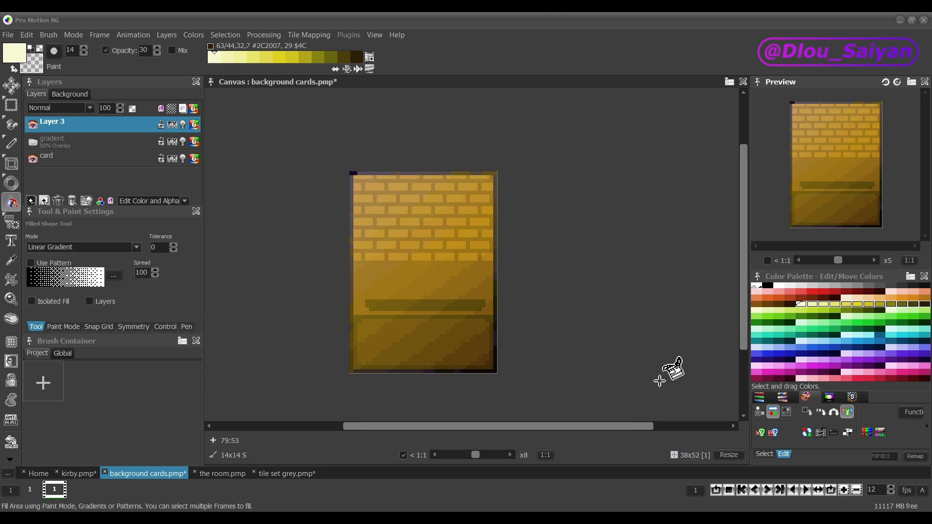
- Paint over the unfilled pixels in the card's upper-left corner with a size 1 brush in pale yellow
key("d")
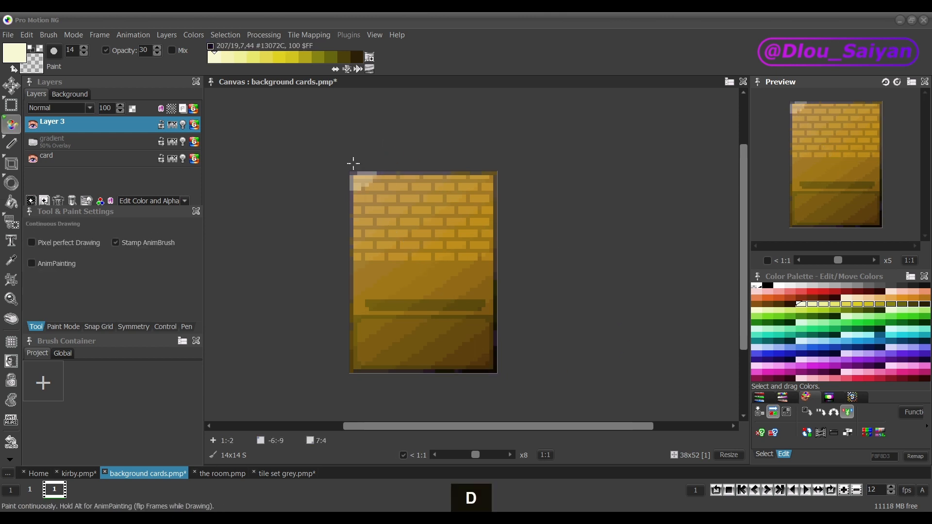
scroll(351, 168, "up", 1)
scroll(349, 173, "up", 1)
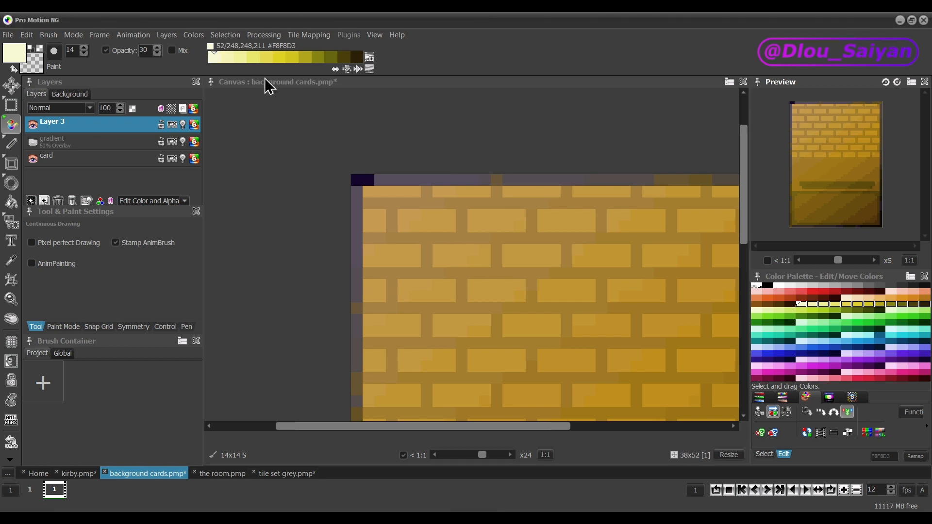
key("period")
left_click(365, 181)
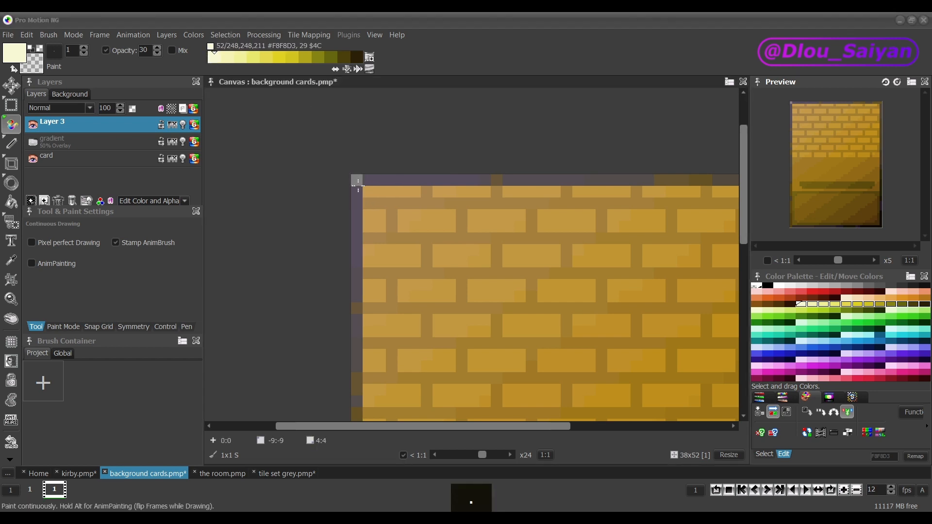
scroll(361, 204, "down", 2)
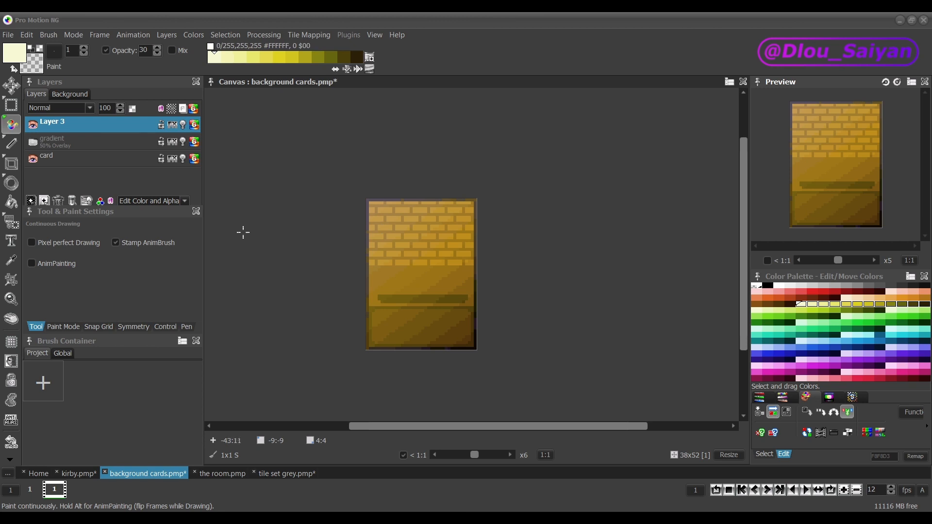
- Set Layer 3's blend mode to Overlay and keep its opacity at 100
left_click(73, 109)
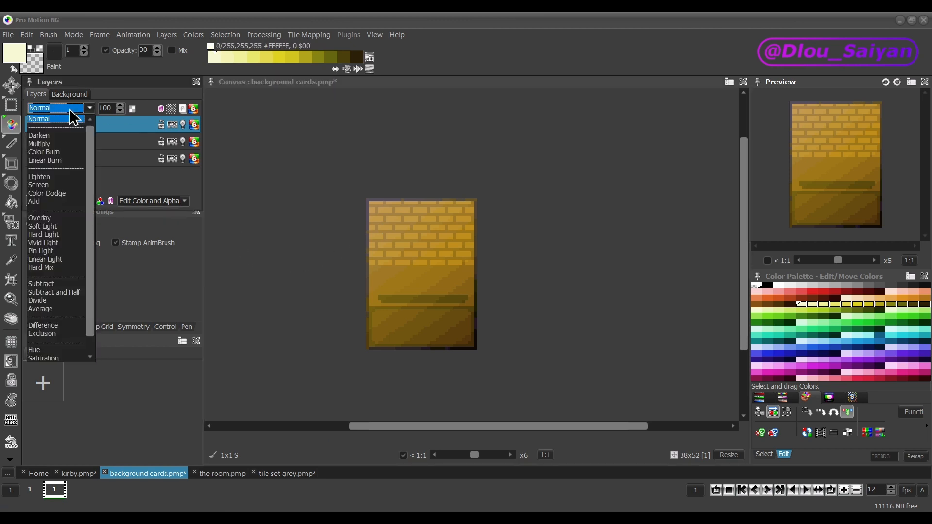
left_click(49, 220)
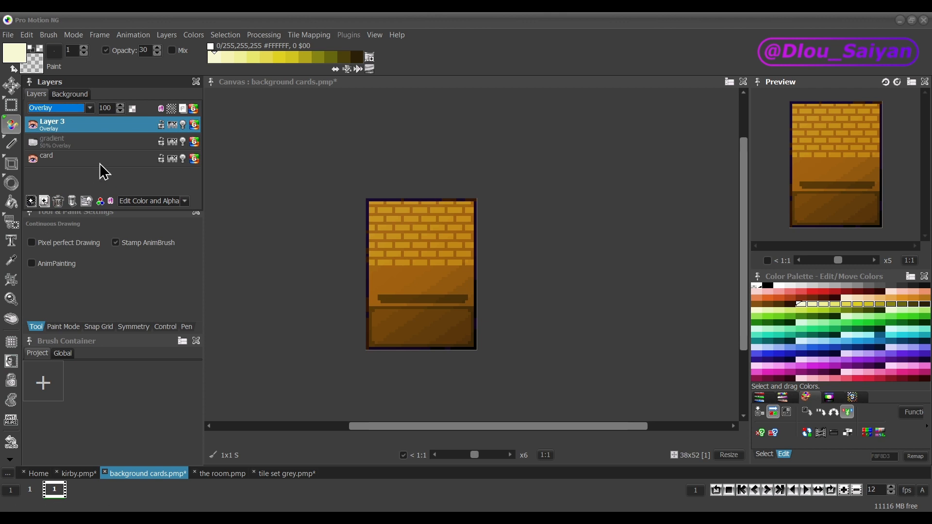
left_click(108, 108)
left_click_drag(182, 123, 229, 133)
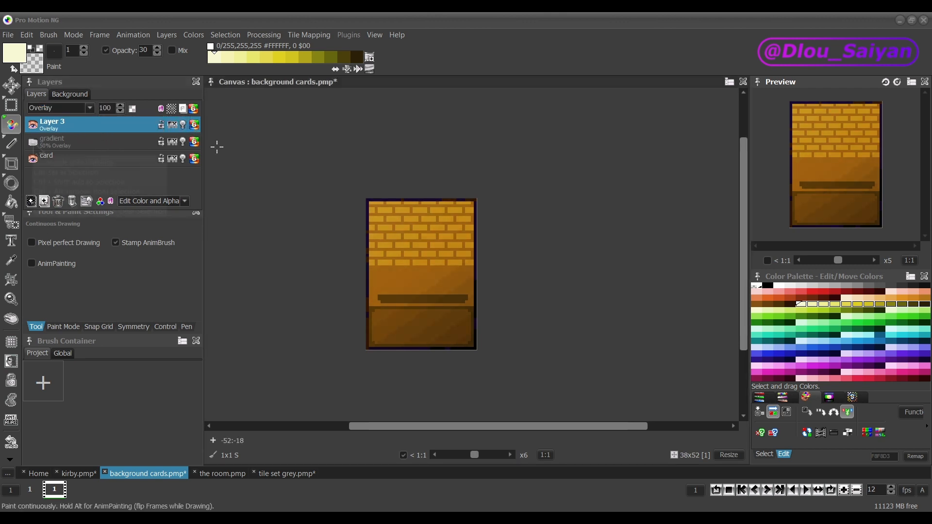
- Switch back to kirby.pmp and set the DISPLAY layer's Display other Project effect to show background cards.pmp
left_click(77, 474)
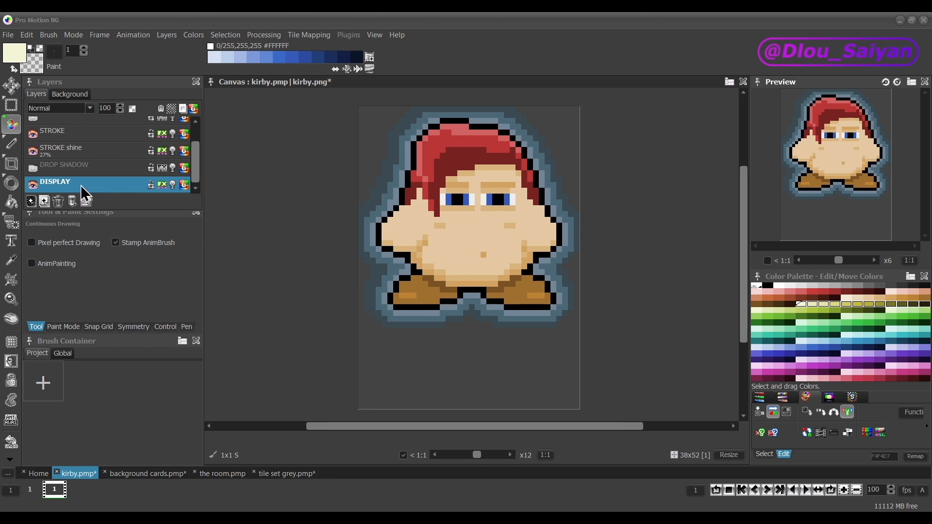
right_click(80, 185)
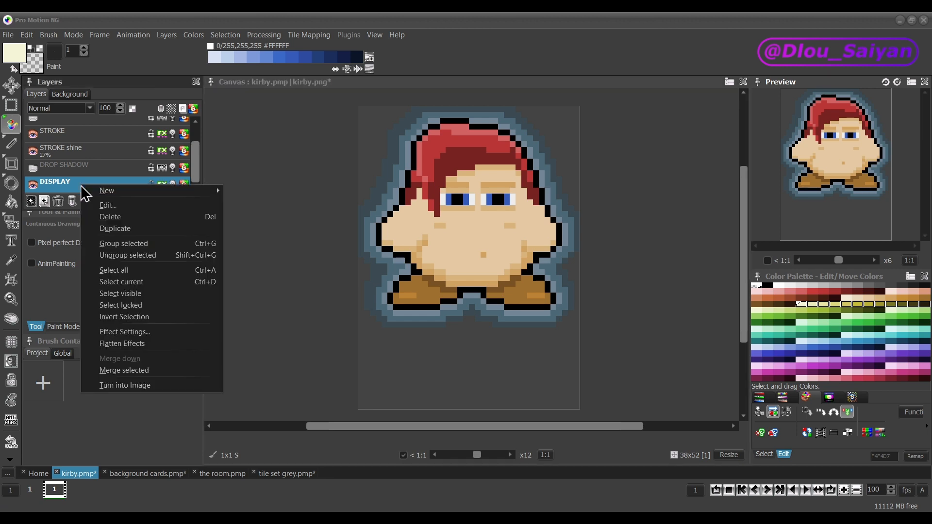
left_click(136, 331)
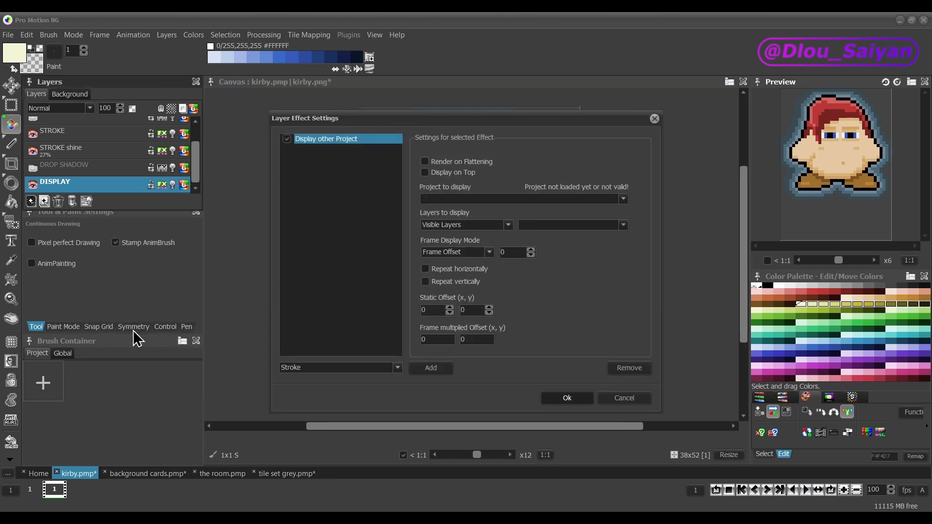
left_click_drag(499, 123, 242, 144)
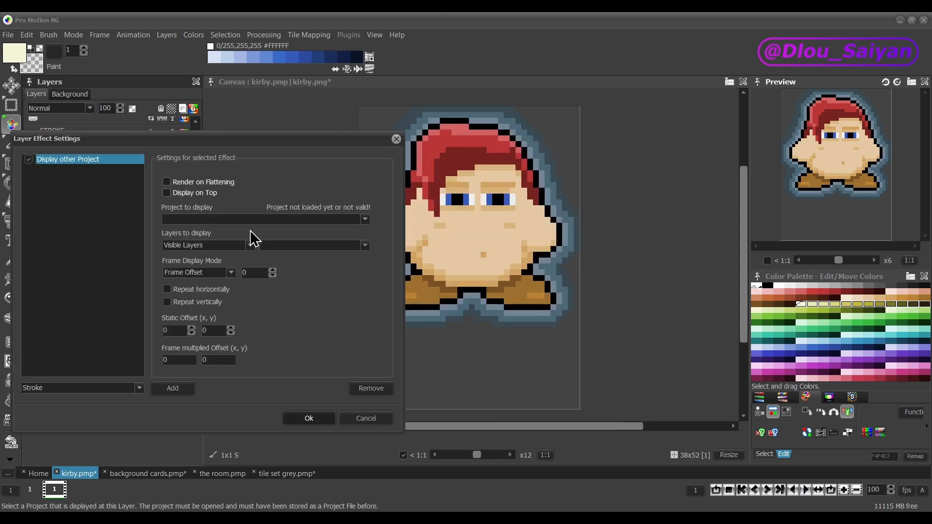
left_click(205, 220)
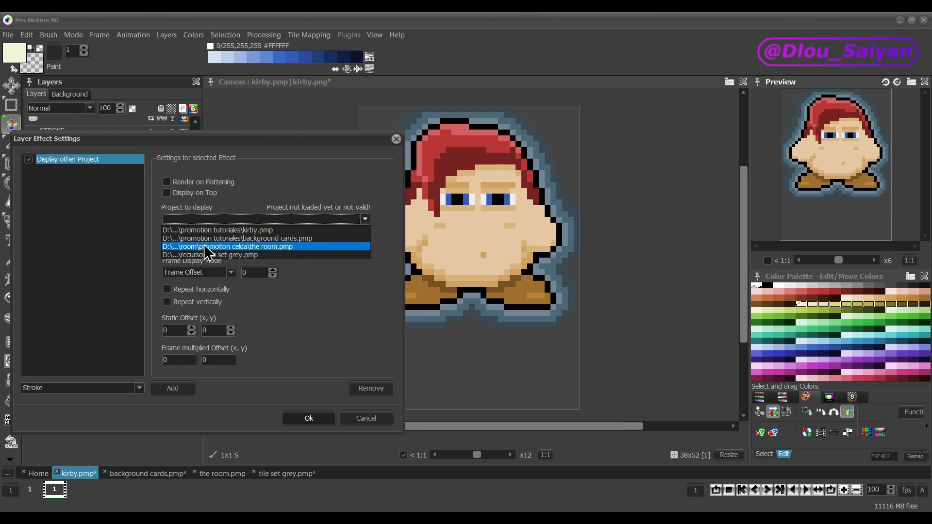
left_click(280, 239)
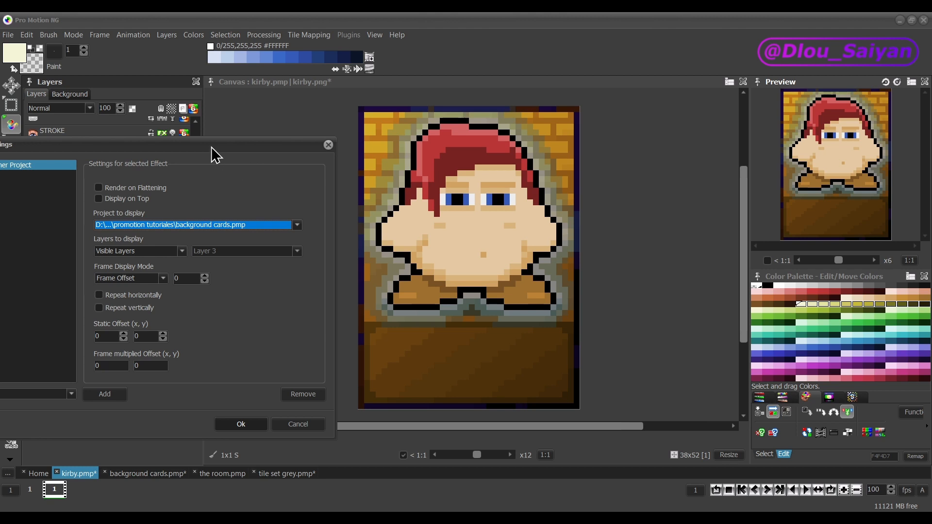
left_click_drag(214, 152, 558, 138)
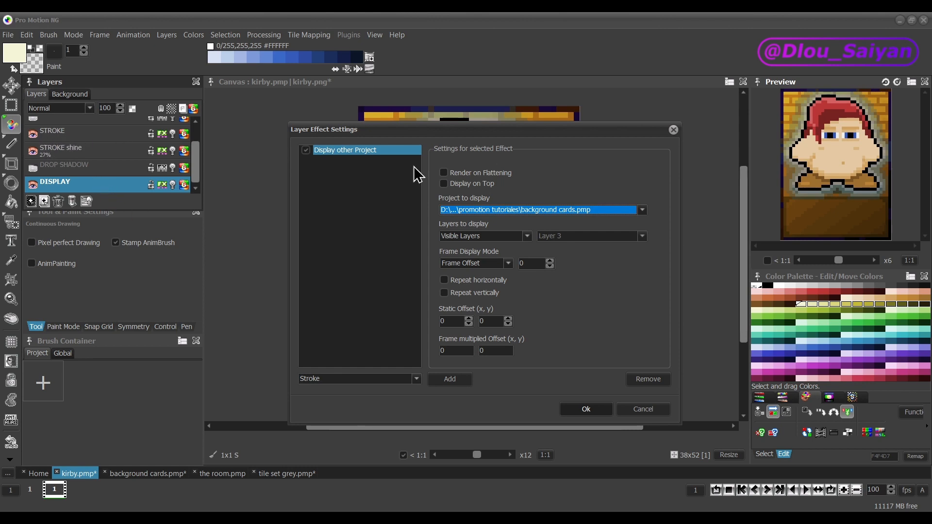
- Try All Layers, Selected Layers, Visible Layers and Current Layer as the layers displayed from background cards.pmp
left_click_drag(586, 137, 273, 146)
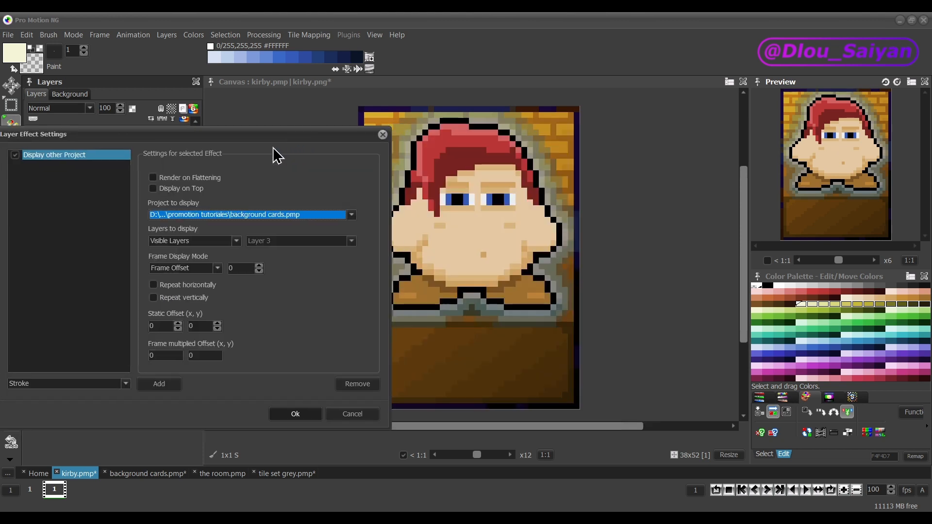
left_click(202, 242)
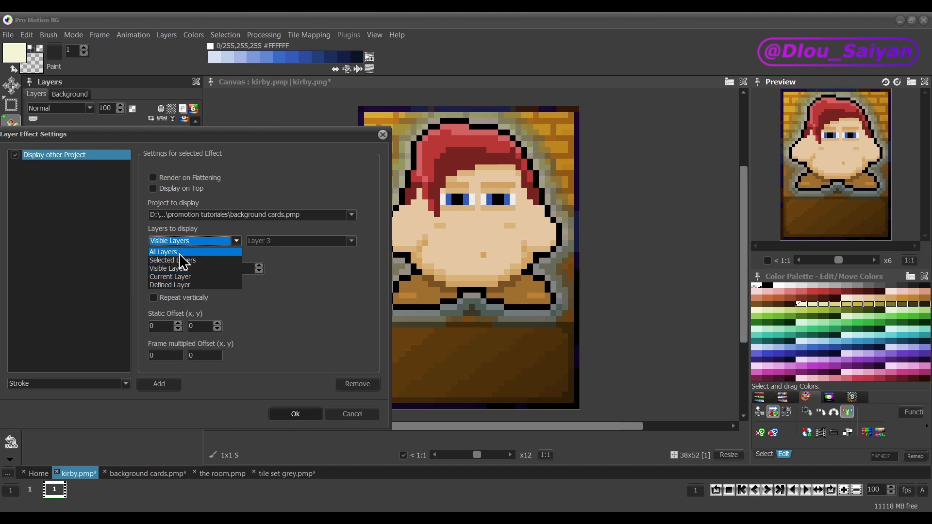
left_click(181, 253)
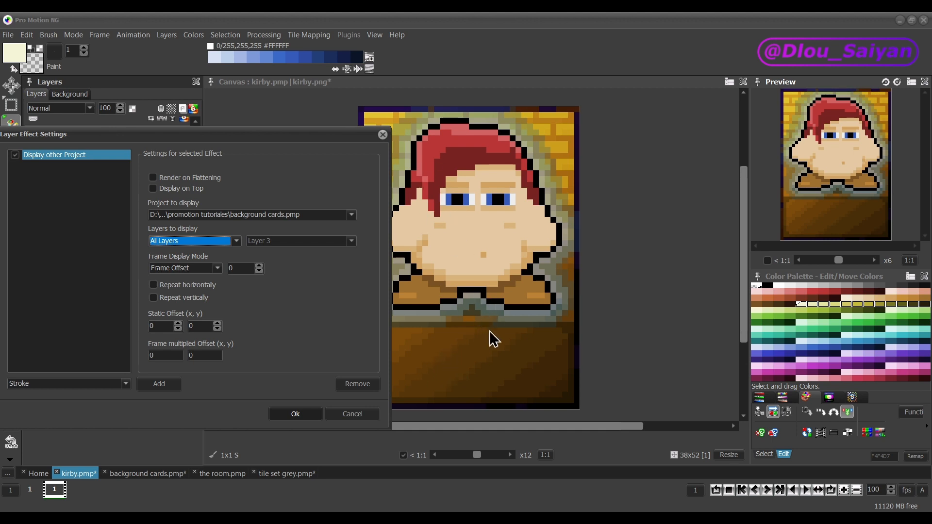
left_click(190, 245)
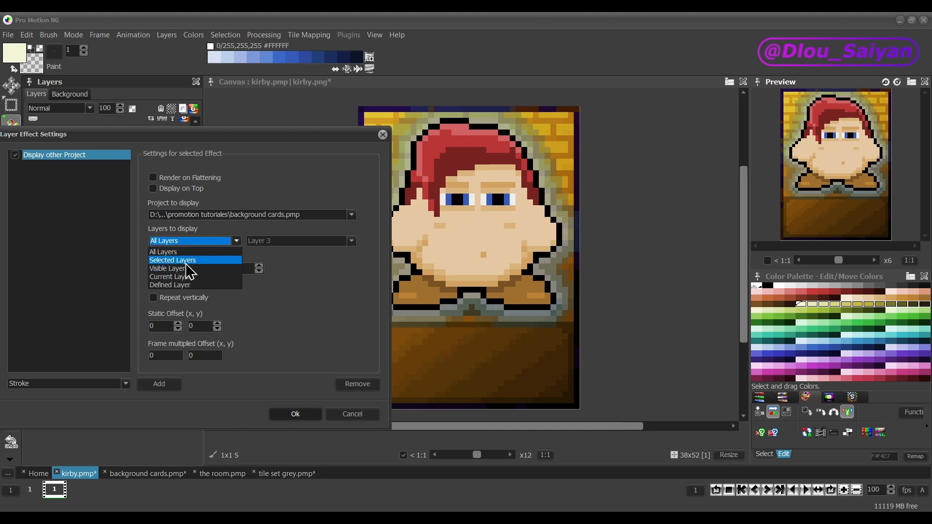
left_click(187, 262)
left_click(207, 241)
left_click(192, 267)
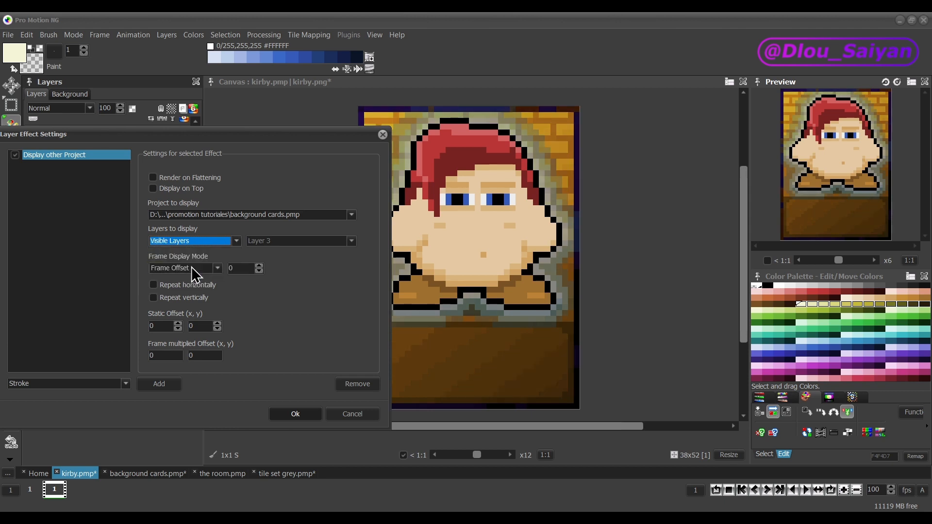
left_click(196, 243)
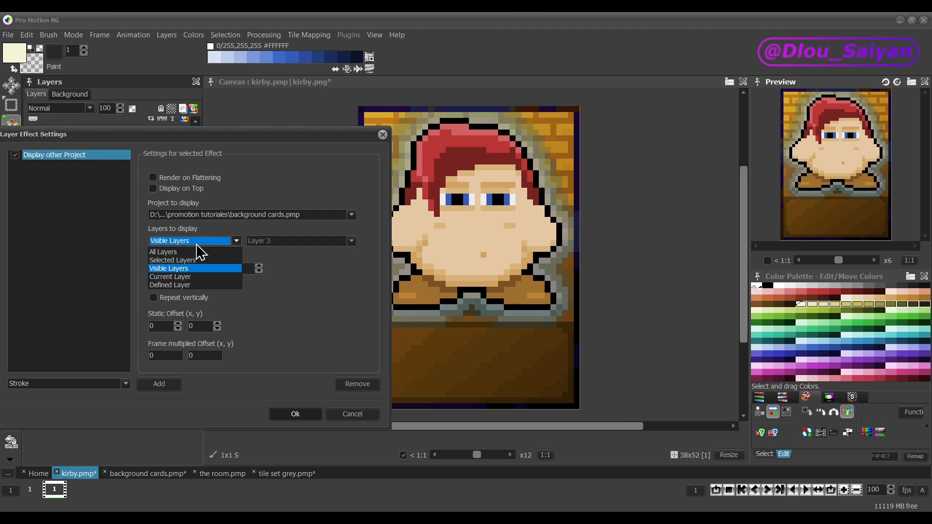
left_click(196, 276)
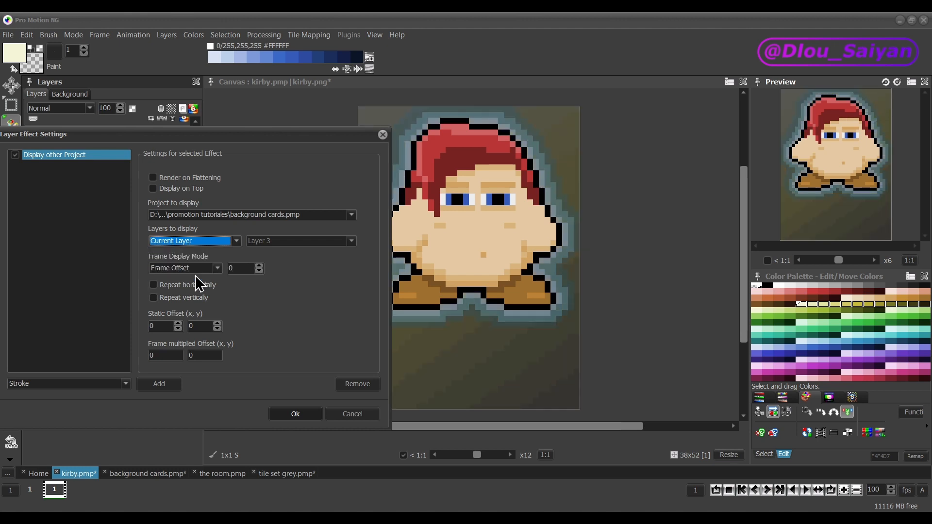
- Try the Defined Layer option for the displayed project, choosing the gradient layer and then the card layer
left_click(203, 242)
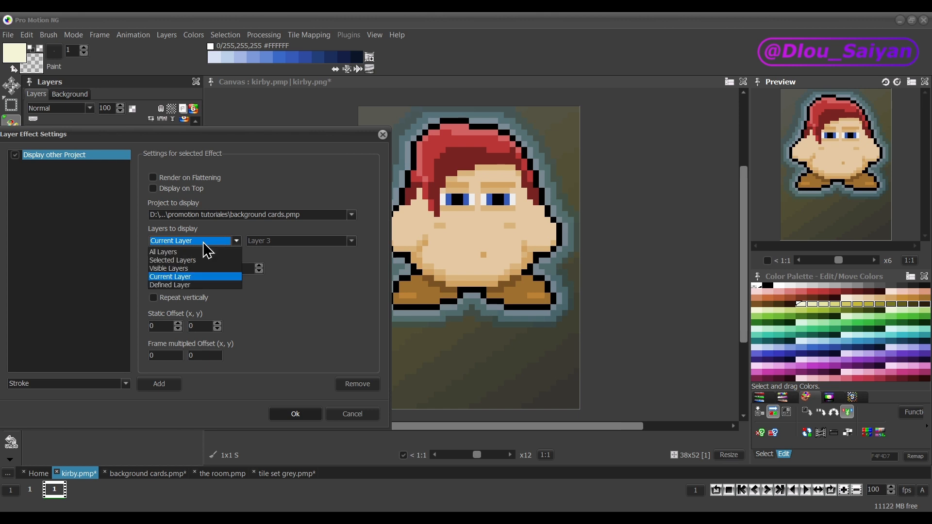
left_click(180, 286)
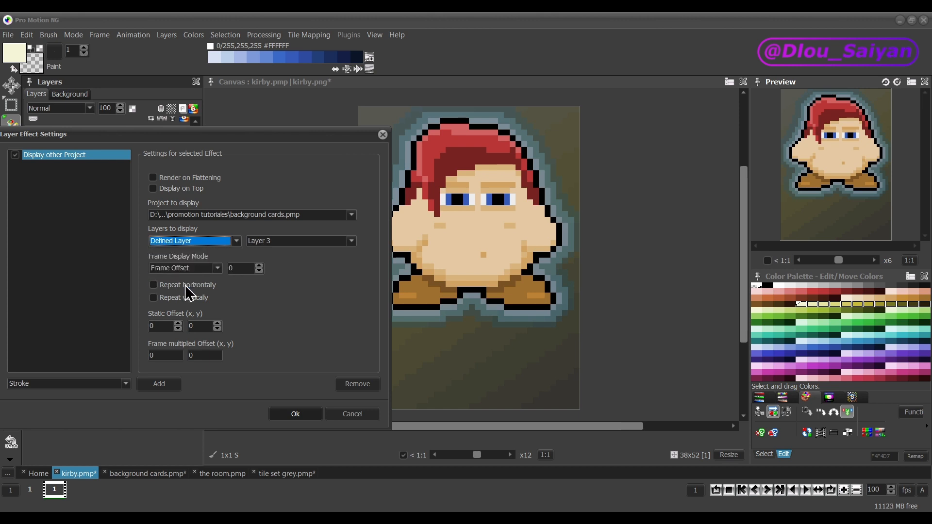
left_click(311, 242)
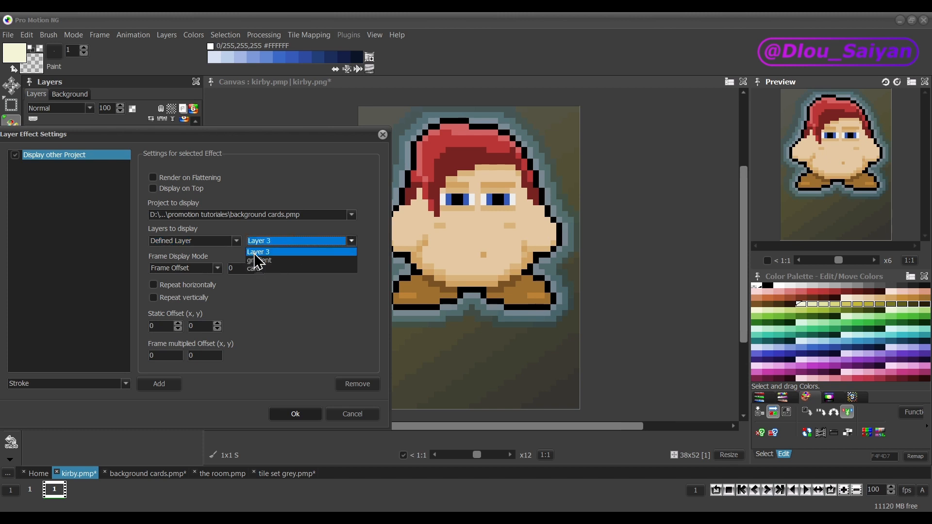
left_click(276, 261)
left_click(290, 244)
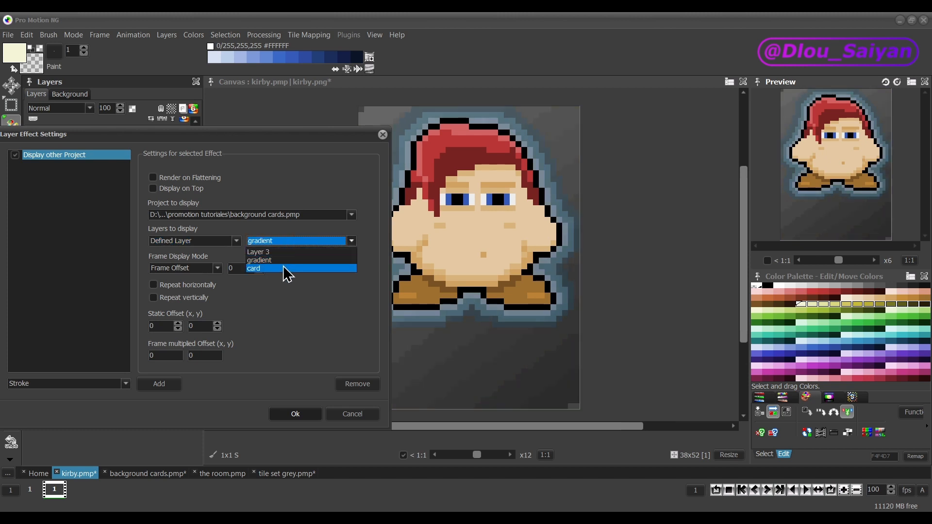
left_click(285, 271)
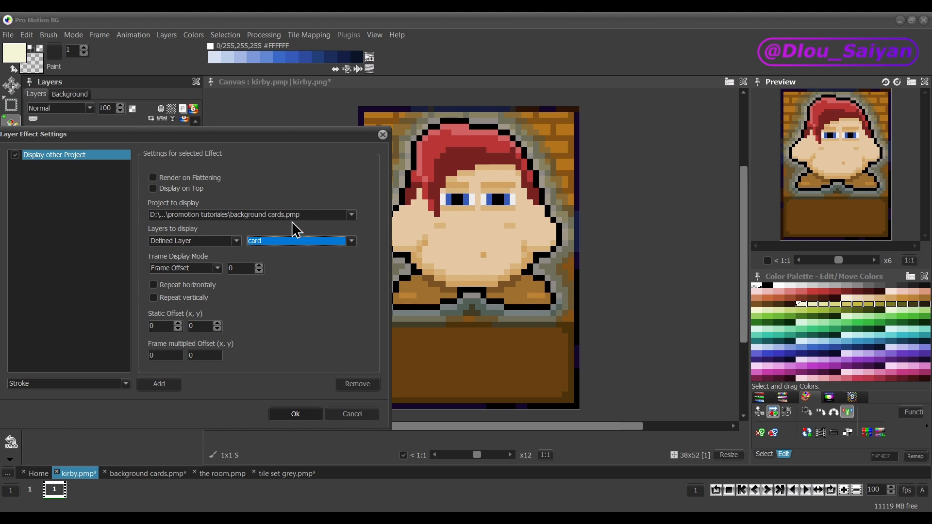
- Set the displayed project's layers back to Visible Layers and apply the effect settings
left_click(195, 241)
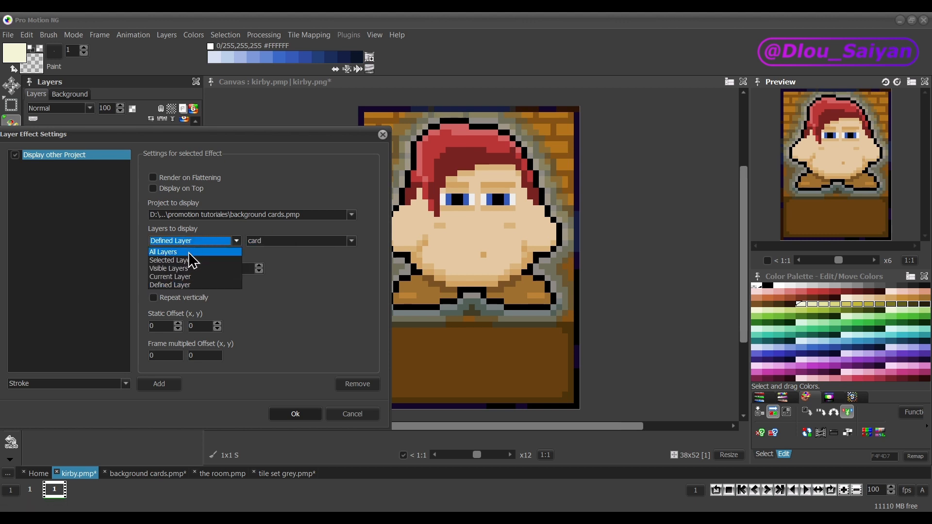
left_click(194, 270)
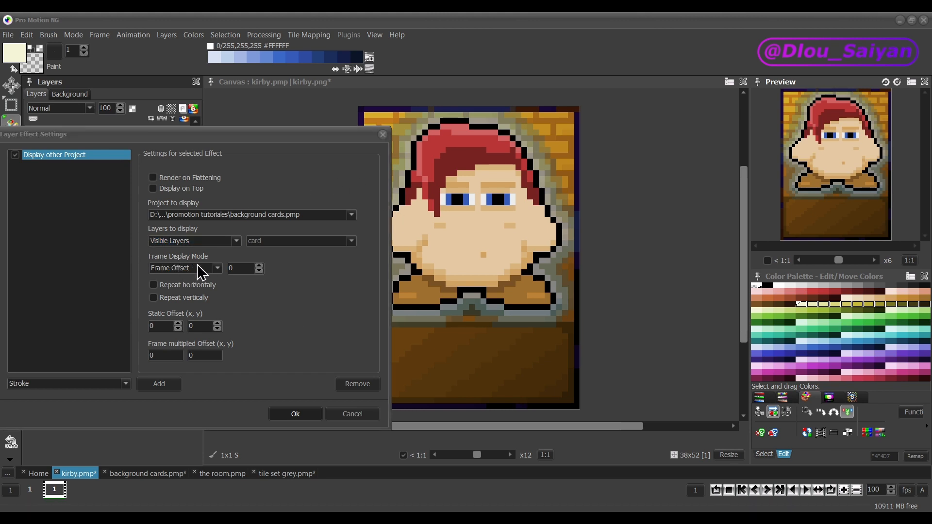
left_click(316, 414)
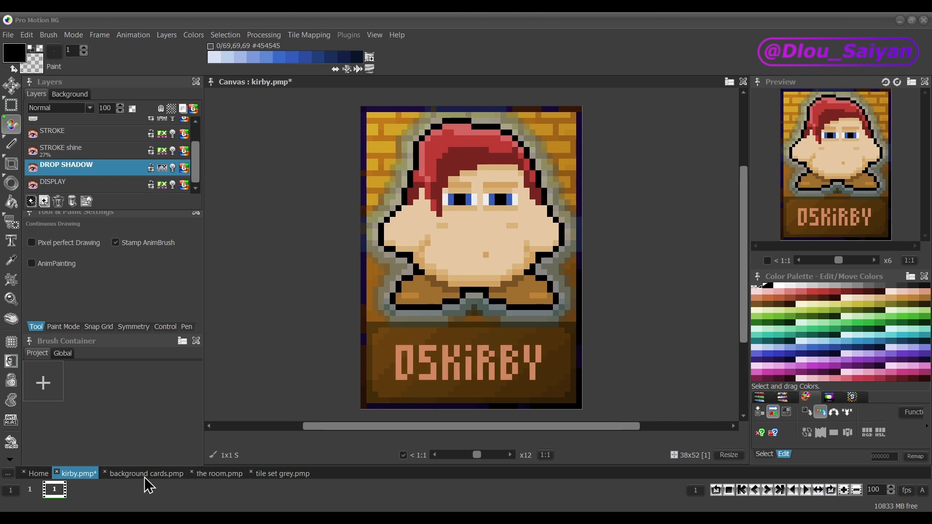
- Switch to background cards.pmp and add two frames after the first one
left_click(145, 474)
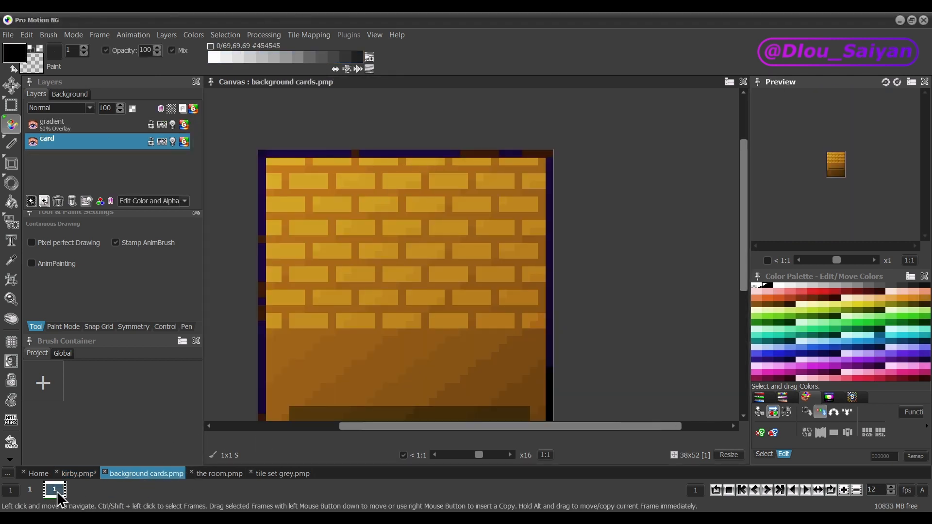
left_click(843, 491)
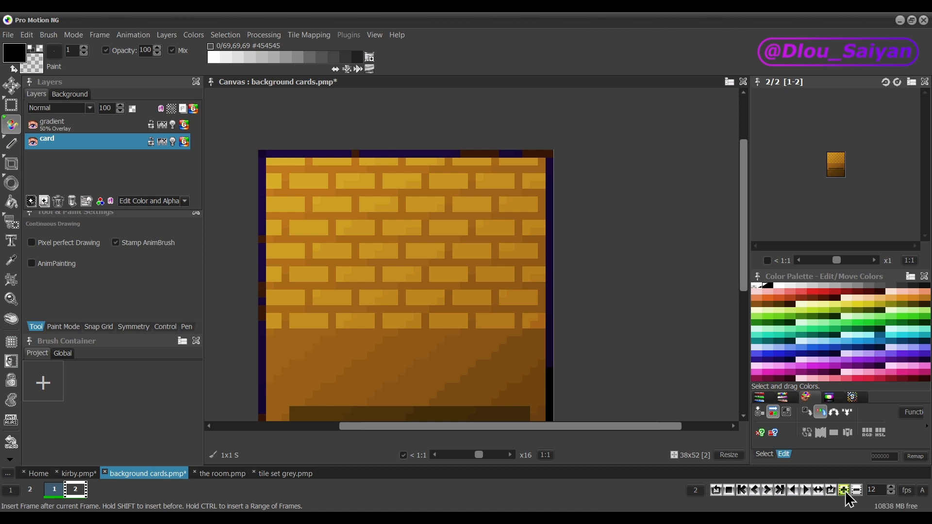
left_click(844, 491)
- On the card layer, fill the bricks with pale yellow in frame 2 and magenta in frame 3
left_click(82, 148)
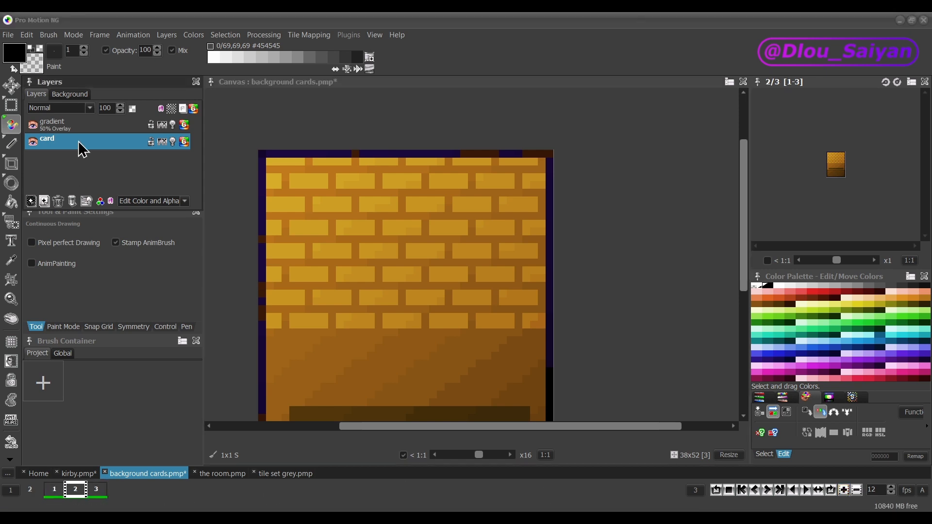
key("f")
left_click(389, 318)
left_click(901, 372)
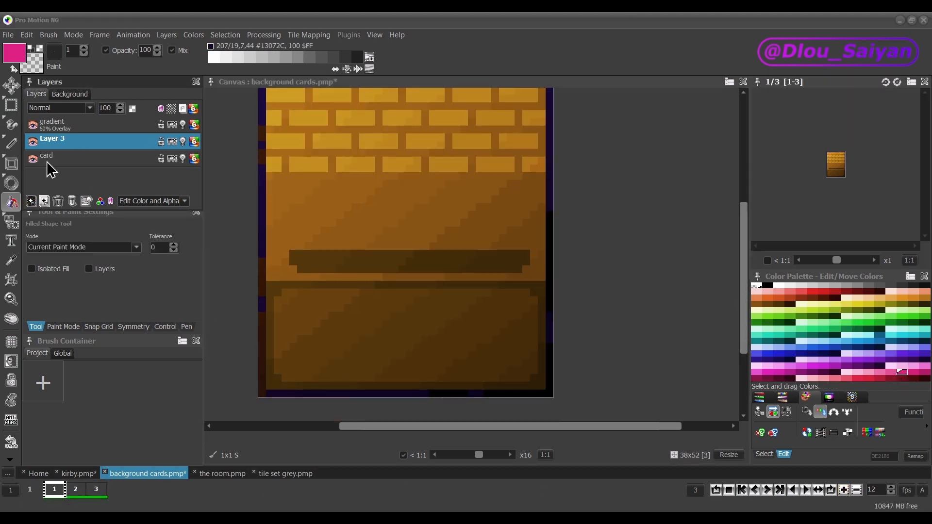
- Name the new layer above card "nº" and stamp a large magenta 1, 2 and 3 on frames 1, 2 and 3 respectively
type("nº")
key("Return")
key("t")
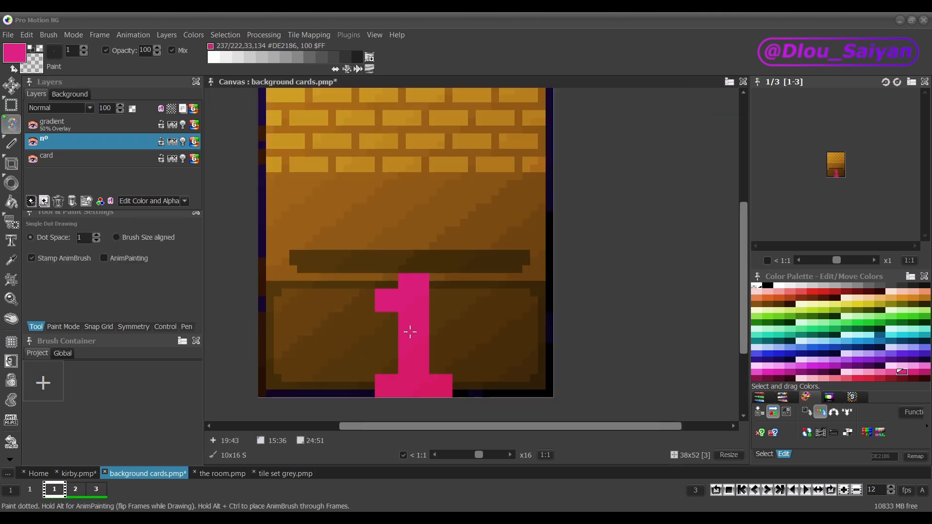
key("t")
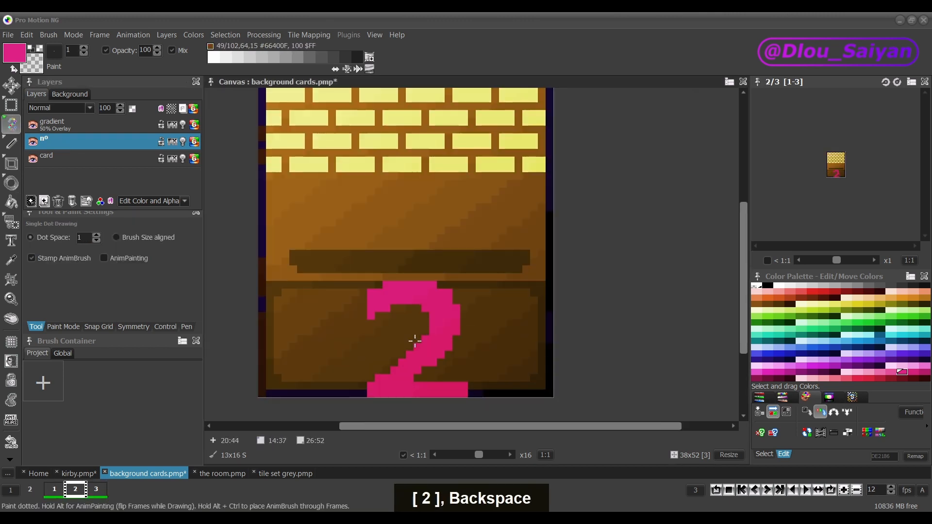
key("t")
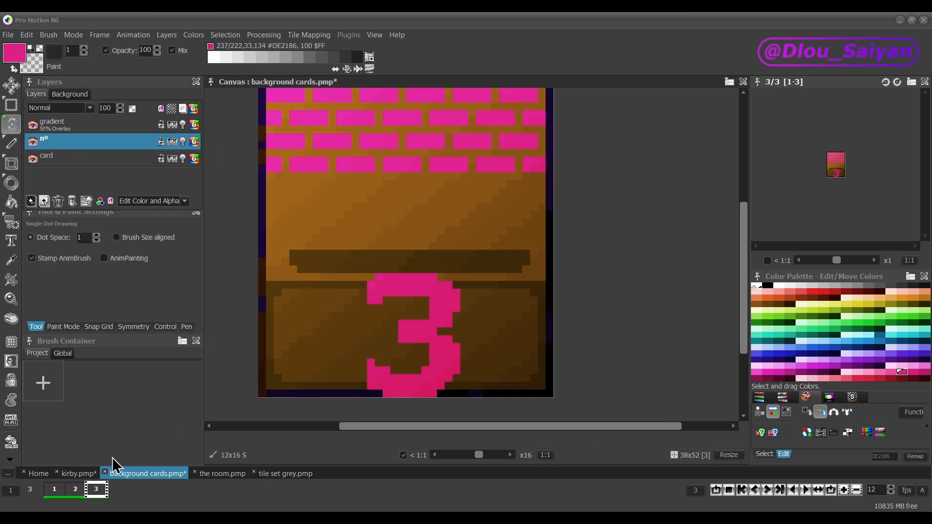
- Switch to kirby.pmp and cycle through its three frames to examine the card background displayed on each
left_click(78, 473)
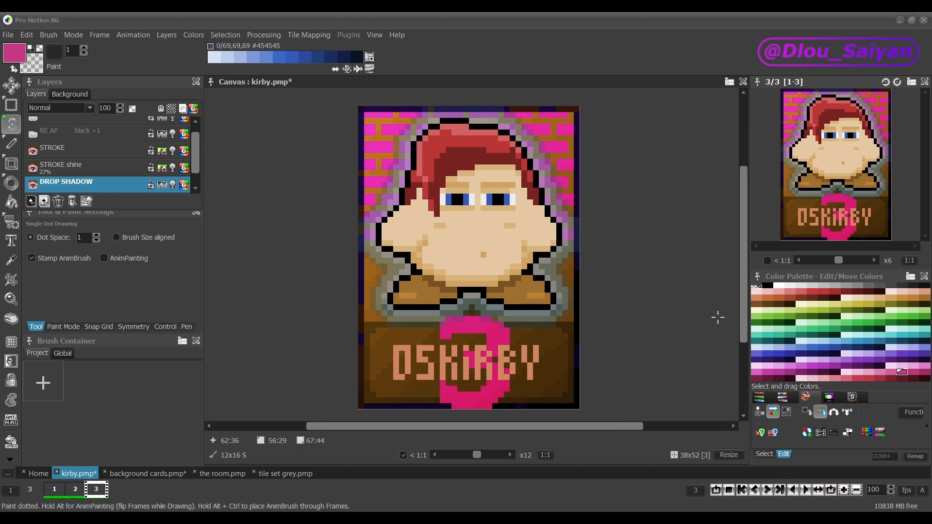
key("2")
key("2")
key("2")
key("2")
key("2")
key("2")
key("2")
key("2")
key("2")
key("2")
key("2")
key("2")
key("2")
key("2")
key("2")
key("2")
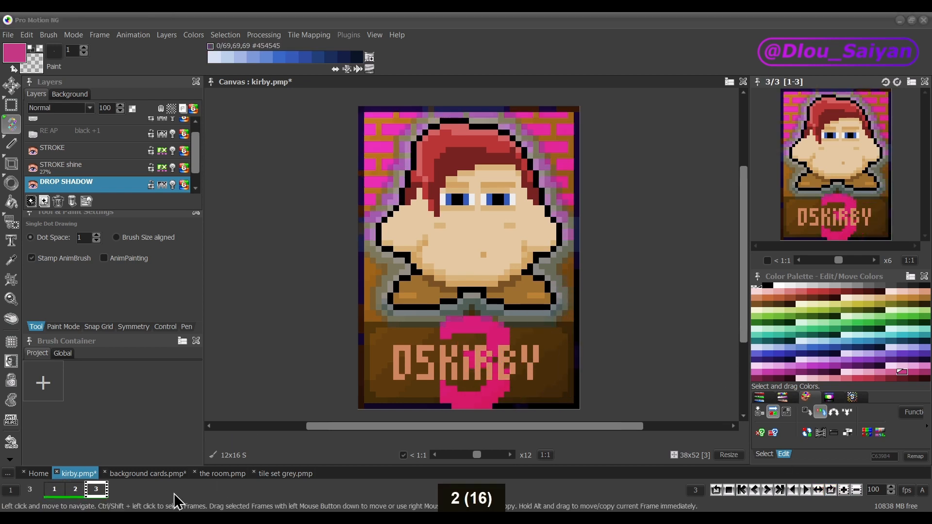
- Switch to background cards.pmp and cycle through its frames to compare the numbered card variants
left_click(171, 473)
key("2")
key("2")
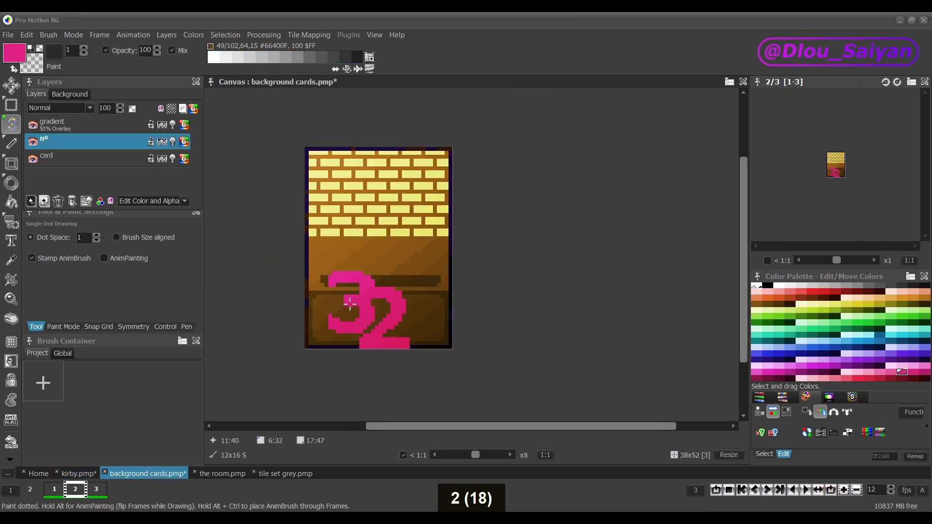
left_click_drag(409, 425, 378, 426)
key("2")
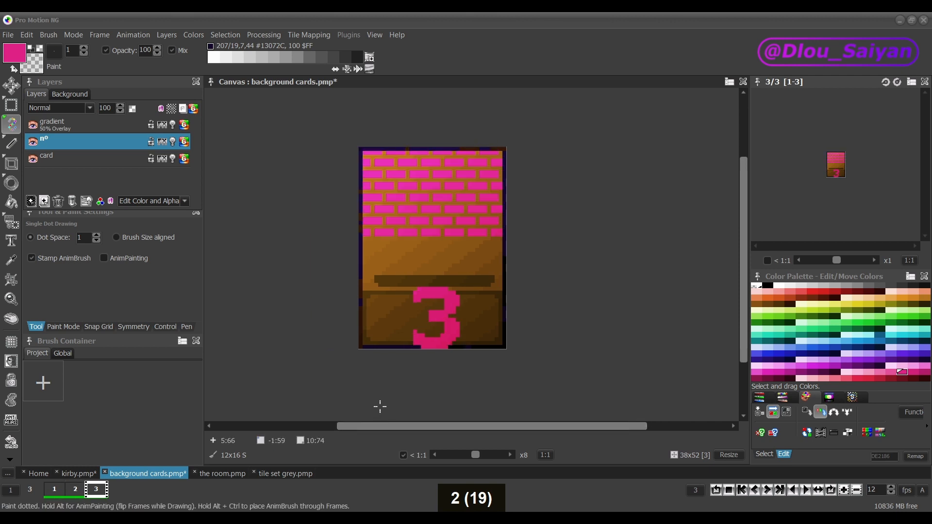
key("2")
key("2")
key("2")
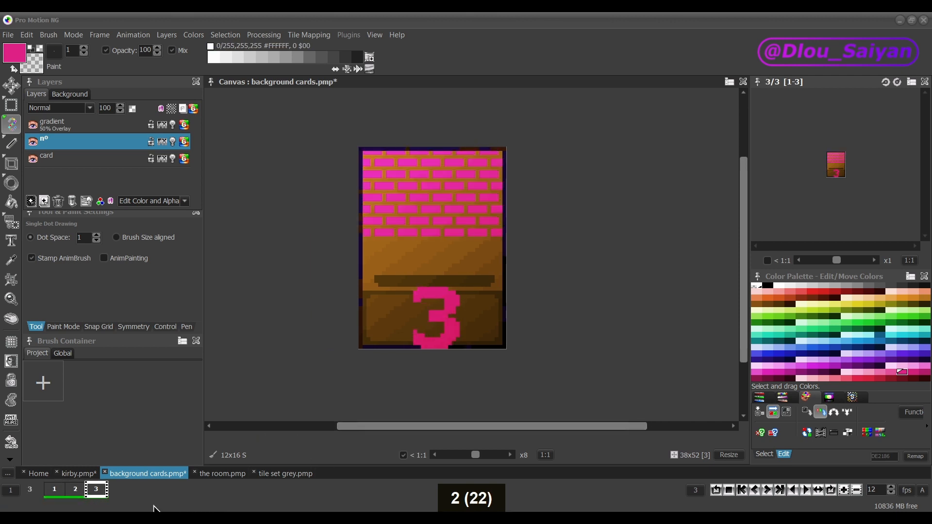
- Switch to kirby.pmp and set the Frame Display Mode of the DISPLAY layer's Display other Project effect to Single Frame
left_click(77, 474)
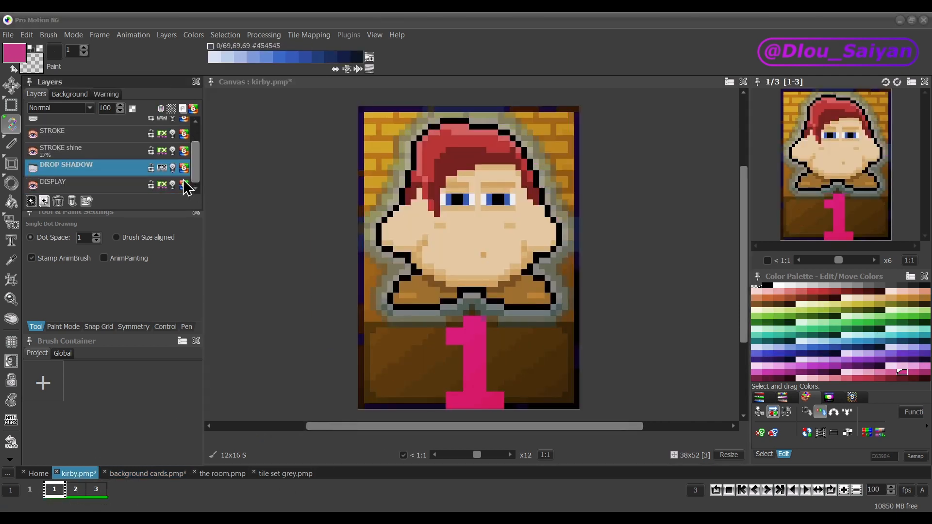
right_click(72, 185)
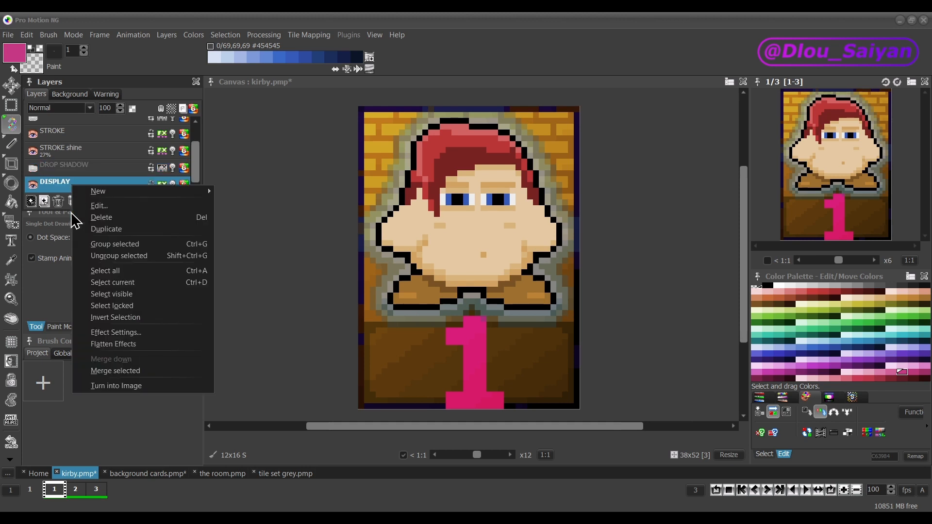
left_click(121, 333)
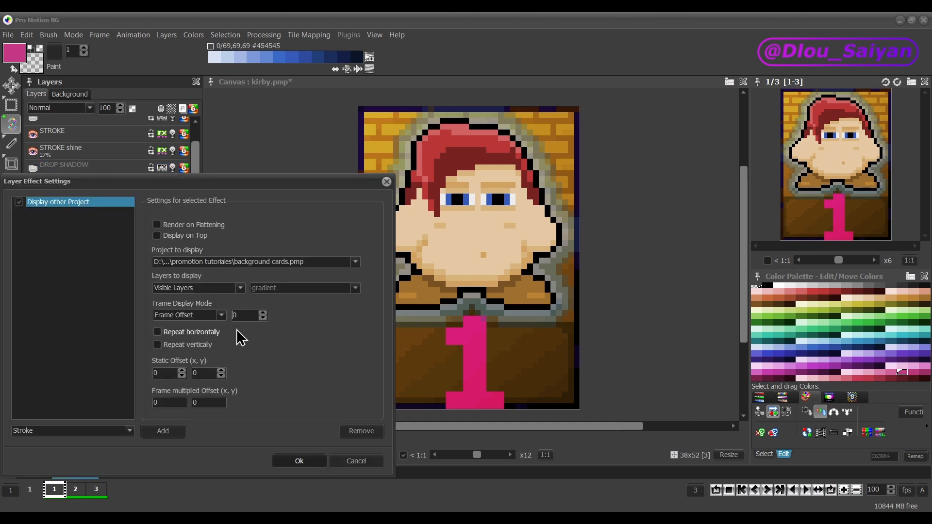
left_click(222, 315)
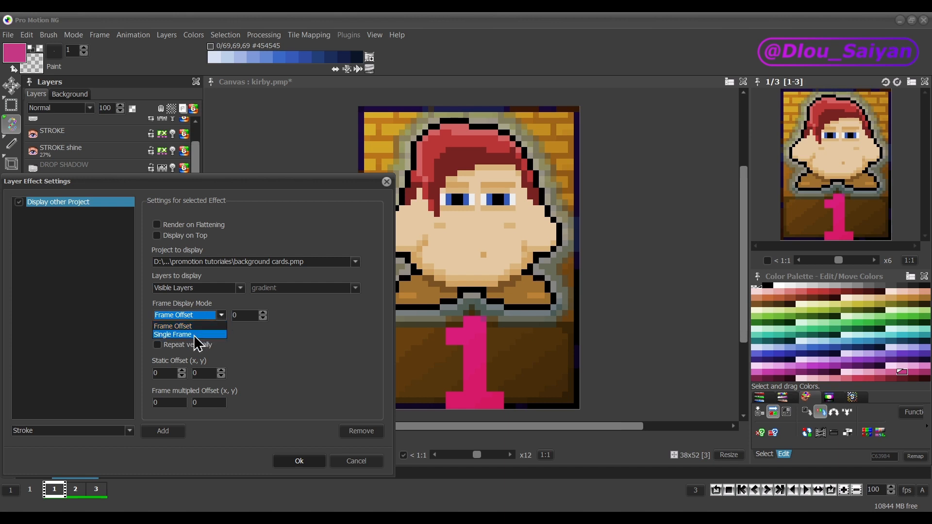
left_click(175, 336)
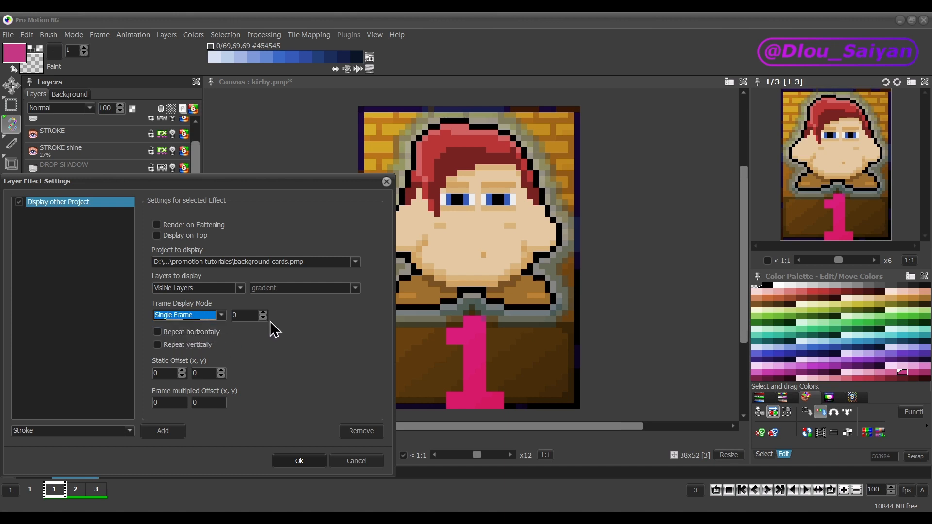
- Raise the displayed single frame number to 3 to preview that card, and return it to 1
key("Tab")
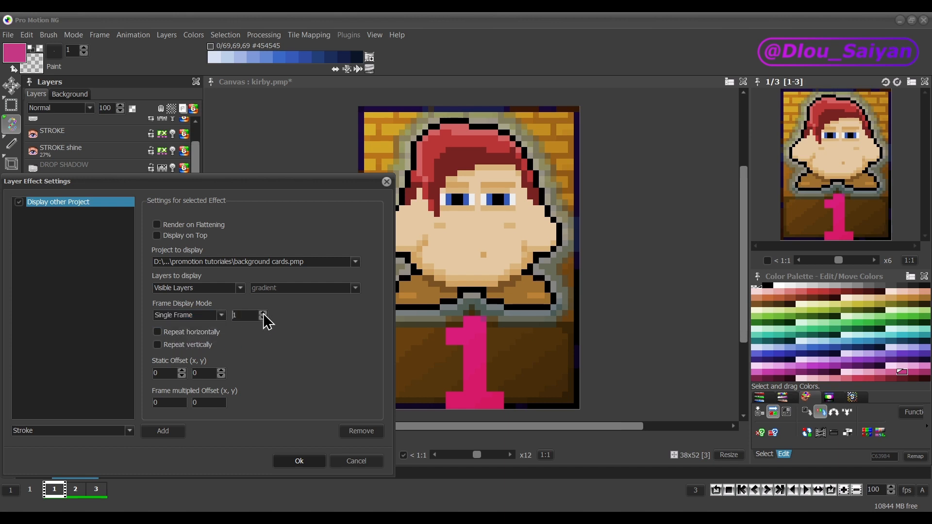
left_click(263, 313)
left_click(263, 313)
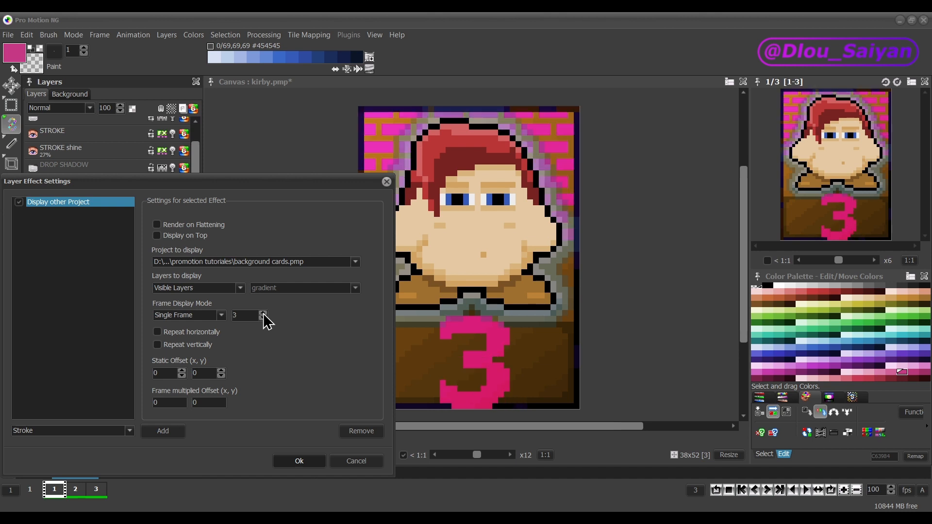
left_click(263, 318)
left_click(263, 319)
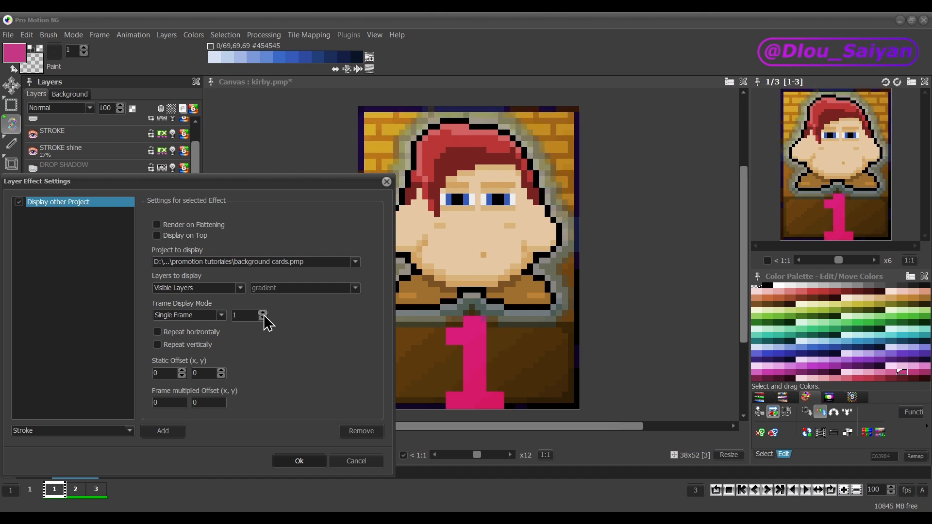
- Set the displayed single frame number to 3 and apply the effect settings
left_click(263, 313)
left_click(263, 318)
left_click(263, 313)
left_click(263, 313)
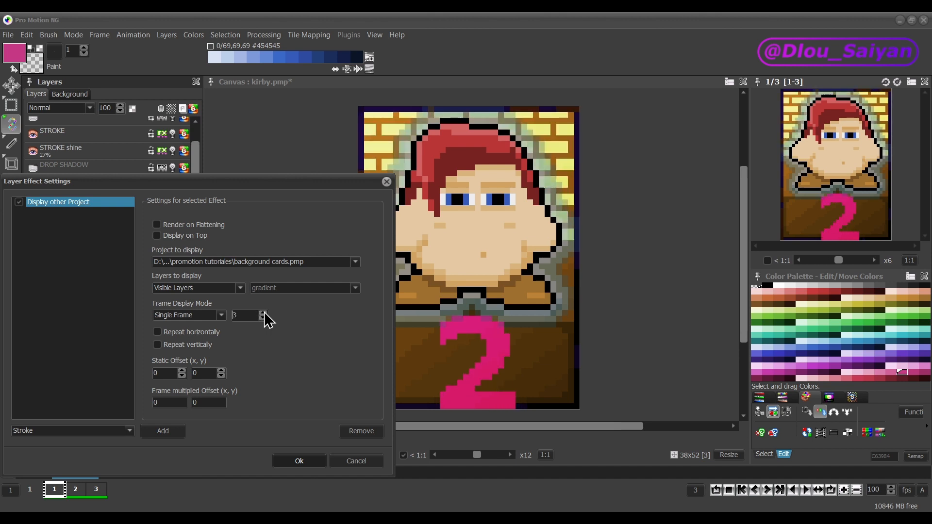
left_click(297, 462)
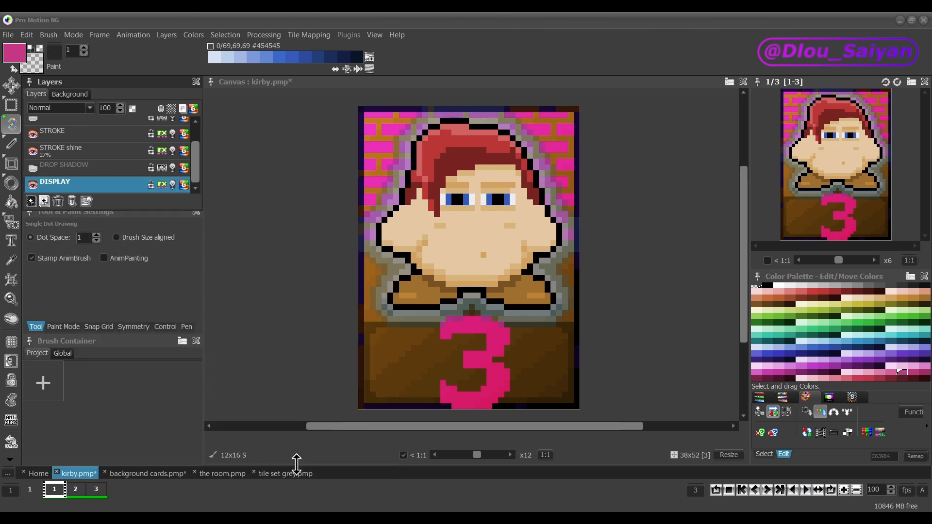
- Switch between the frames of kirby.pmp to examine which background card each one displays
key("1")
key("2")
key("2")
key("2")
key("2")
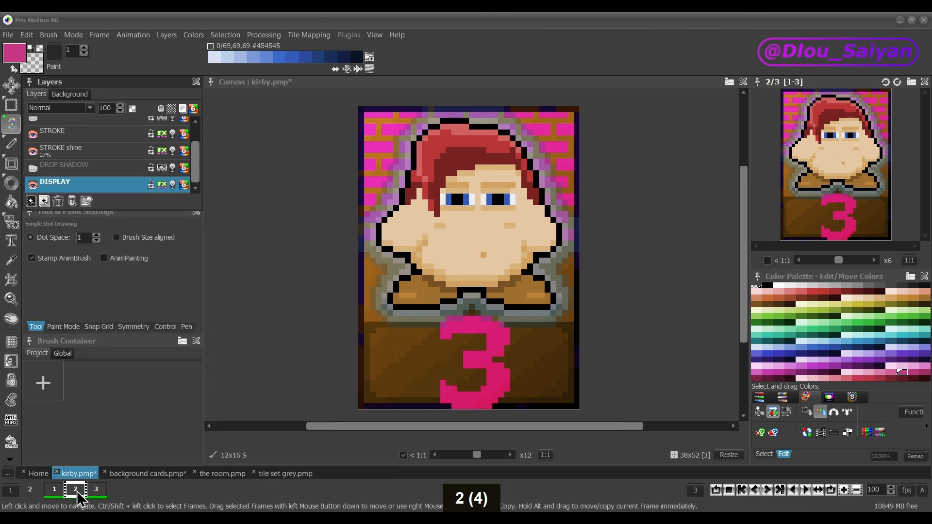
key("2")
key("2")
key("2")
key("2")
key("2")
key("2")
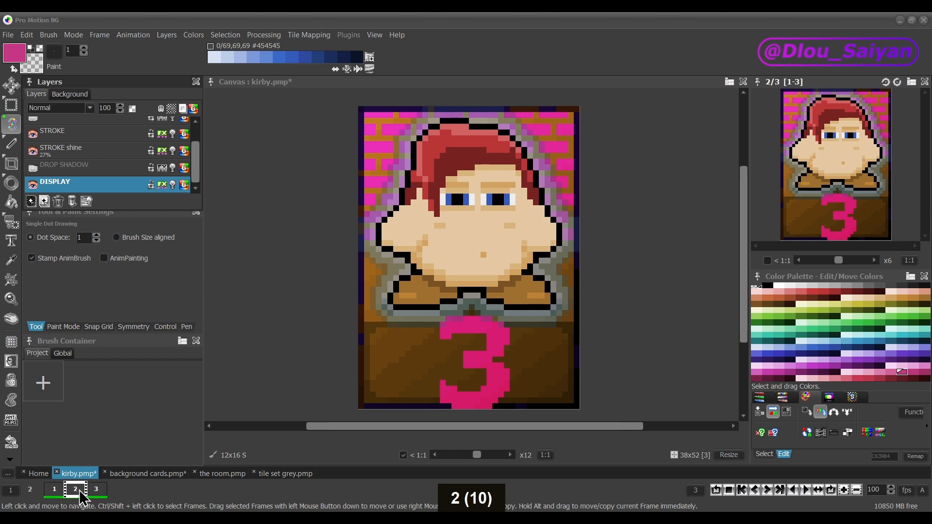
key("2")
key("2")
key("2")
key("2")
key("2")
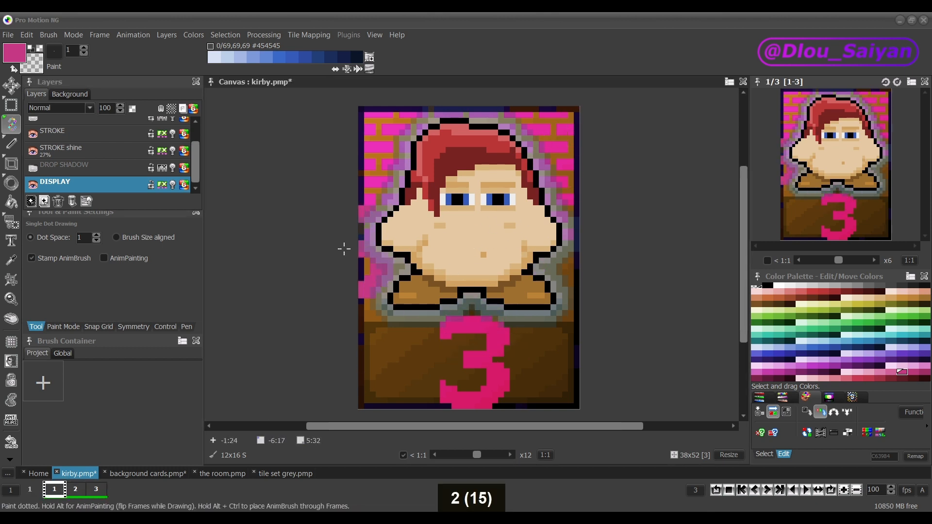
- Change the DISPLAY layer's Display other Project effect to Frame Offset mode with an offset of 1
right_click(99, 187)
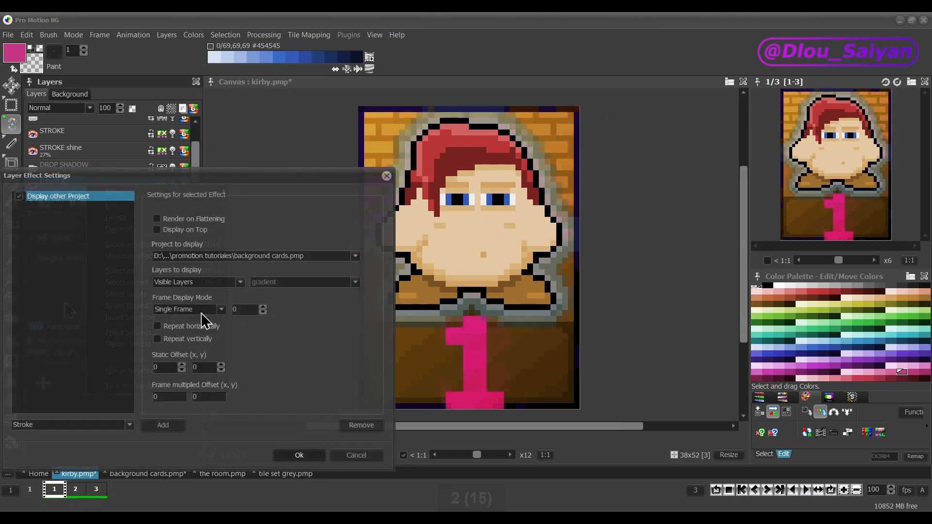
left_click(198, 309)
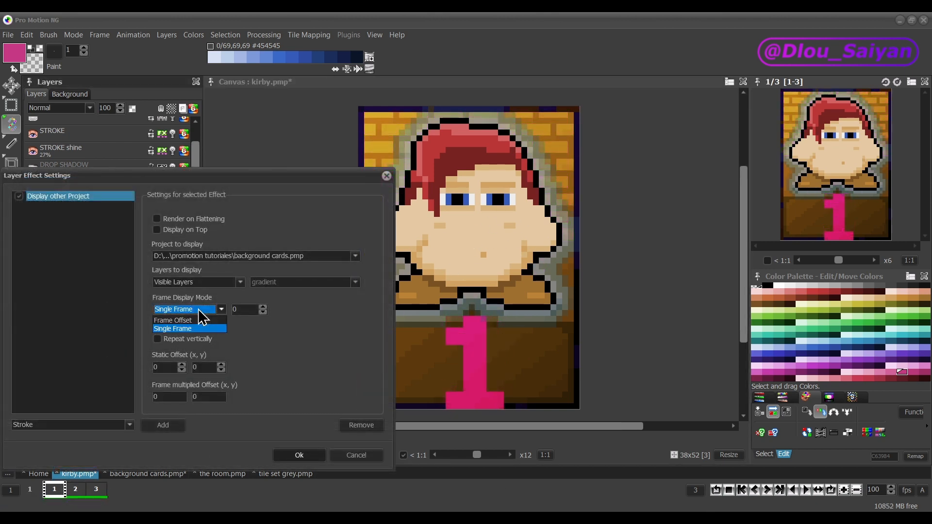
left_click(193, 323)
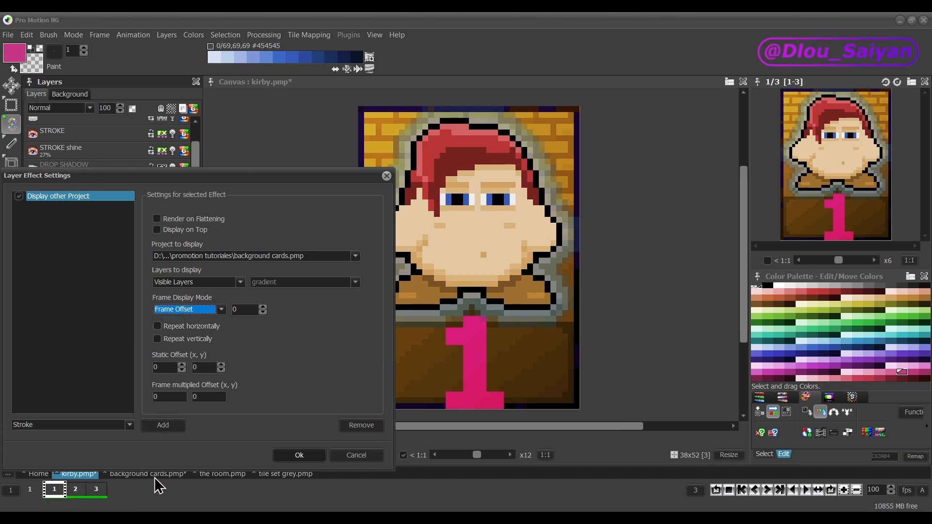
left_click(261, 312)
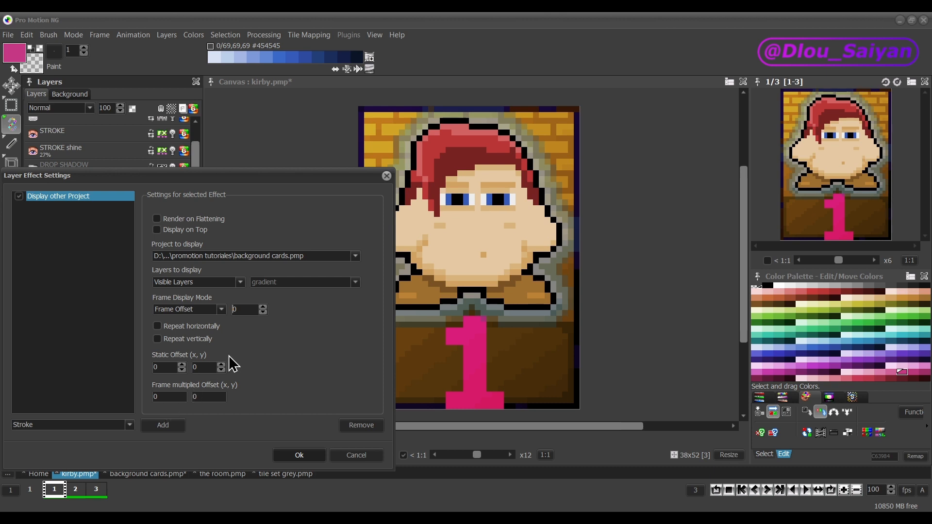
left_click(266, 309)
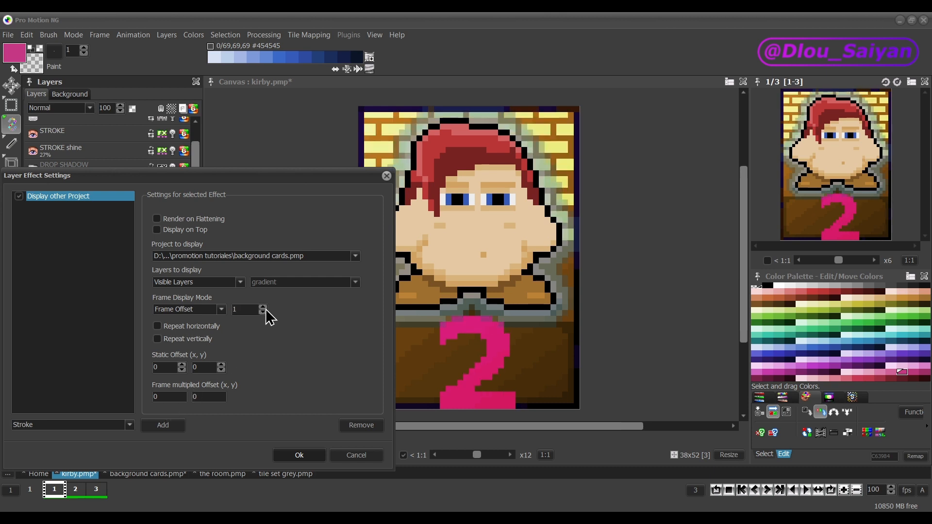
left_click(298, 455)
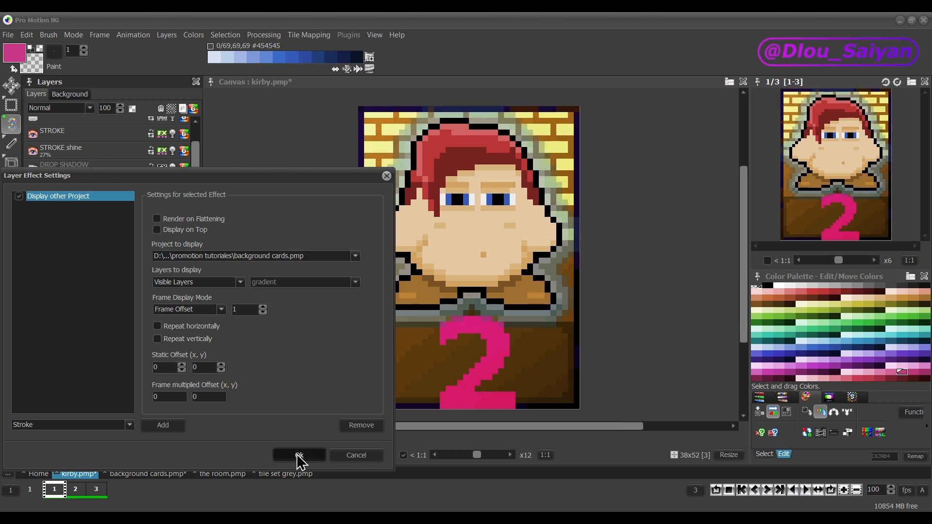
- Examine the card on the first frame of kirby.pmp and compare it with frame 2 of background cards.pmp
key("2")
key("2")
key("2")
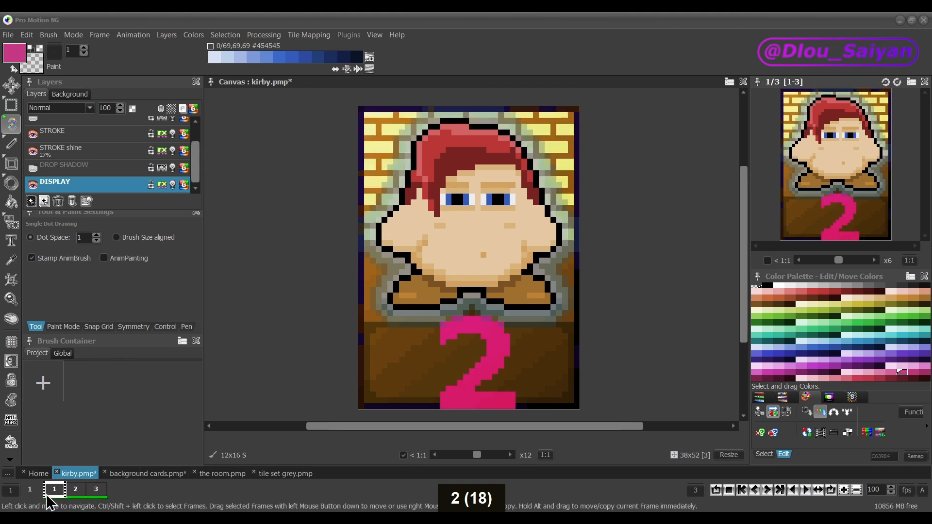
left_click(72, 485)
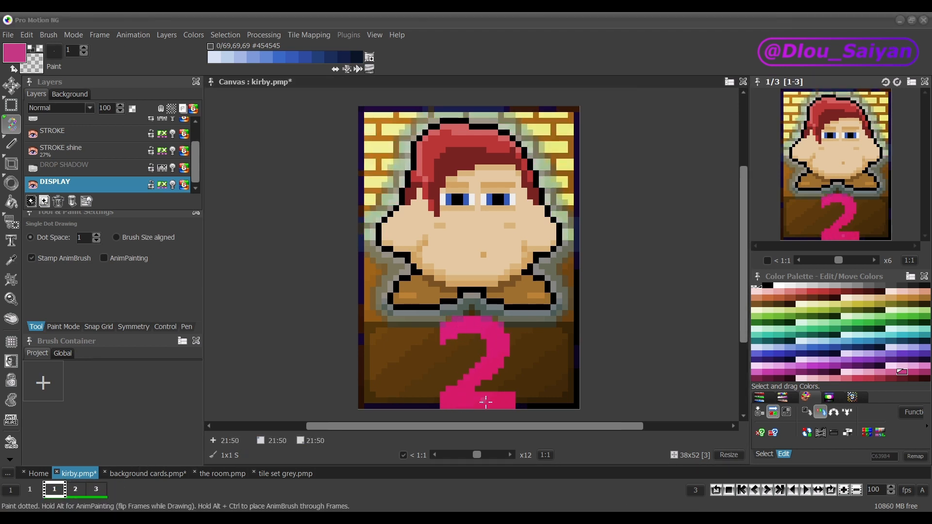
left_click(143, 473)
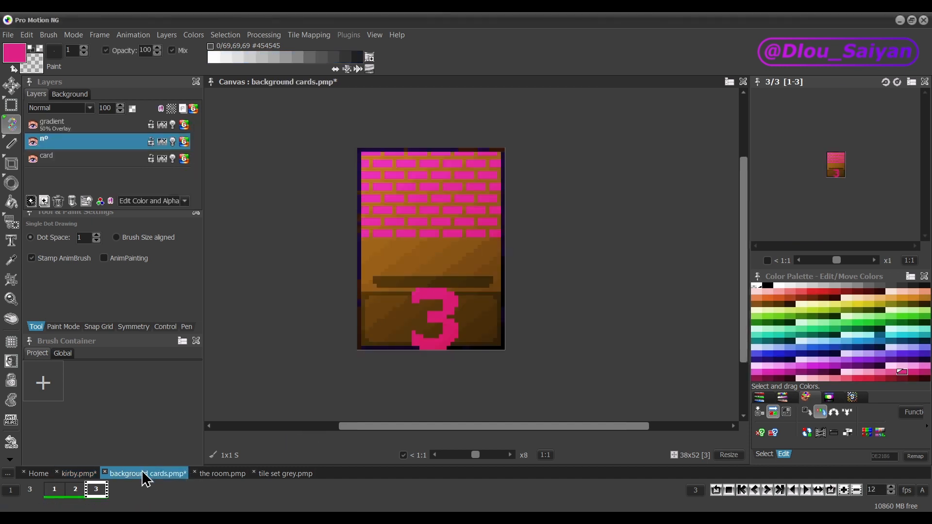
left_click(74, 489)
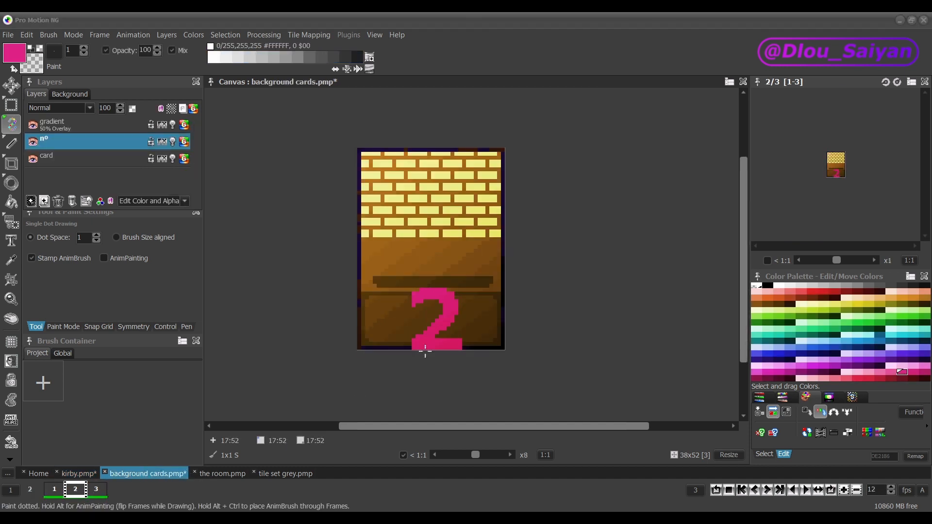
- Return to kirby.pmp and view frames 2 and 3 to examine the offset cards
left_click(78, 474)
left_click(76, 490)
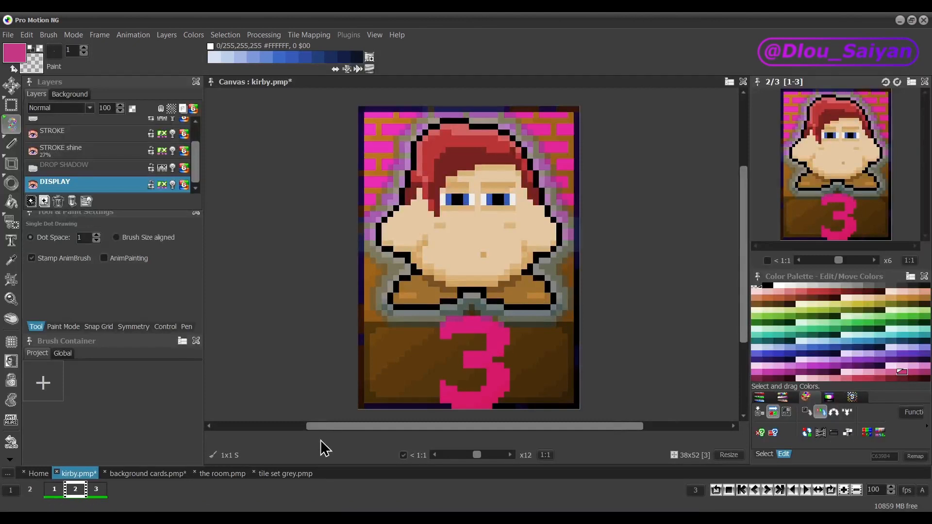
left_click(97, 490)
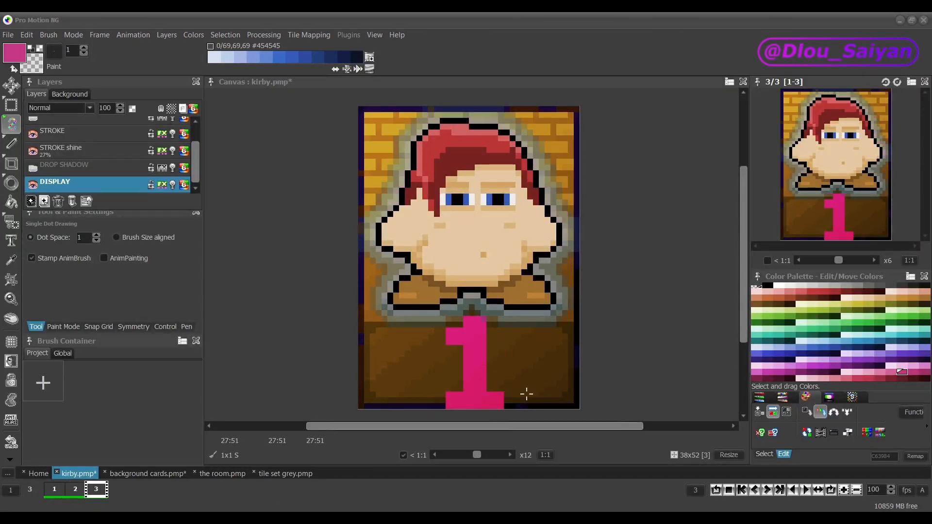
key("2")
key("2")
key("2")
key("2")
key("2")
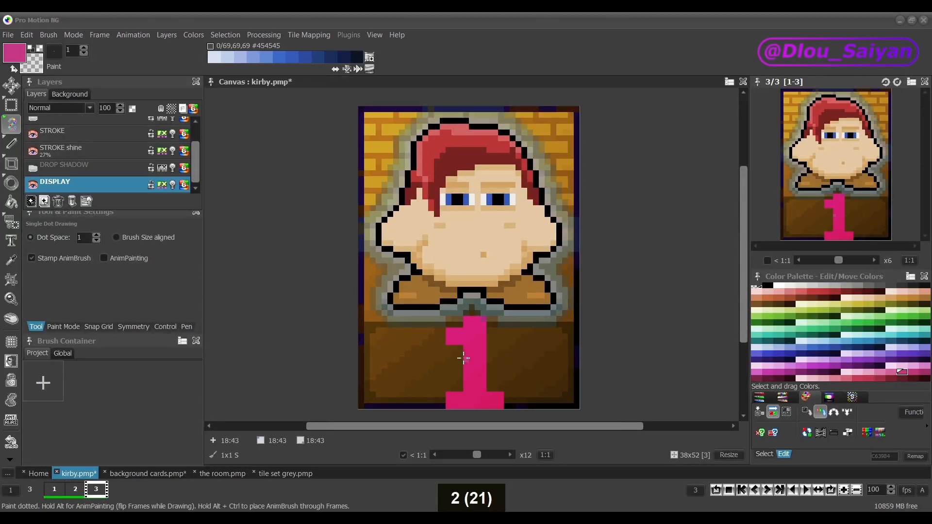
key("2")
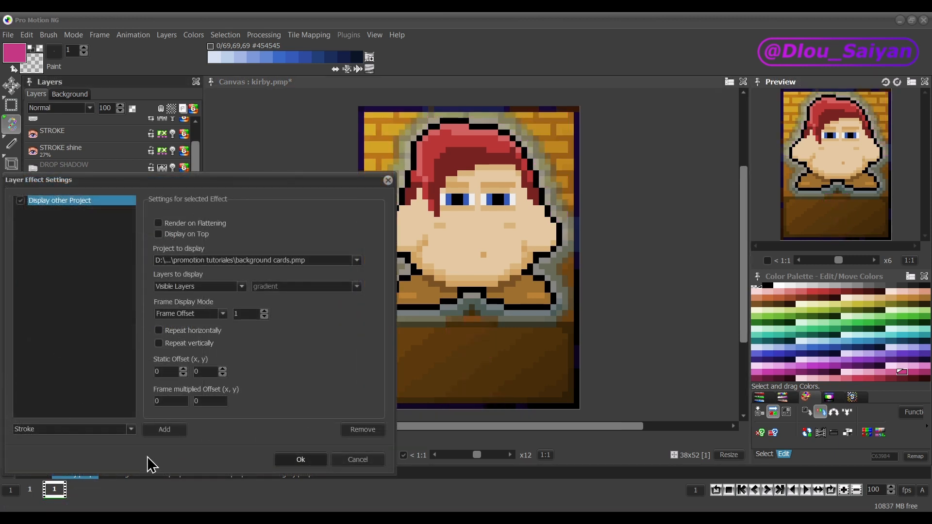
- Toggle the Frame Display Mode to Single Frame and back to Frame Offset, and set the offset to 0
left_click(199, 315)
left_click(200, 333)
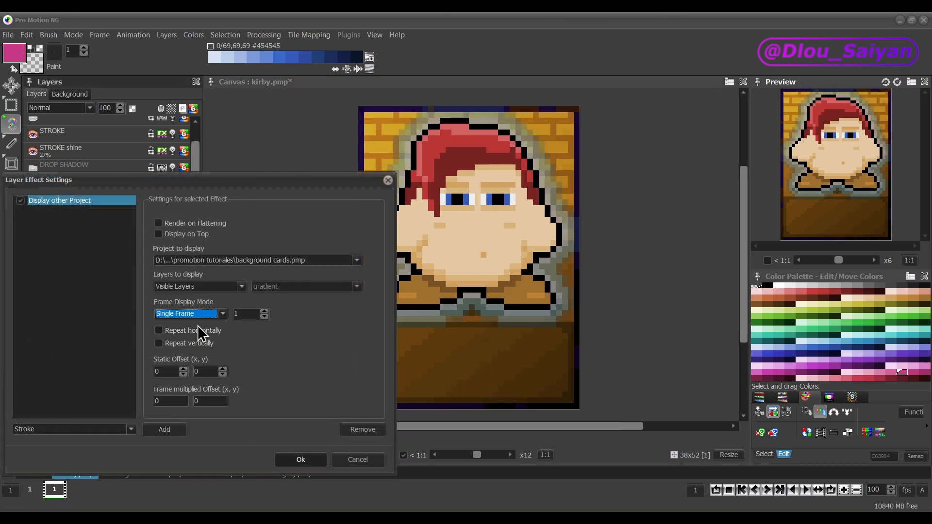
left_click(198, 315)
left_click(195, 325)
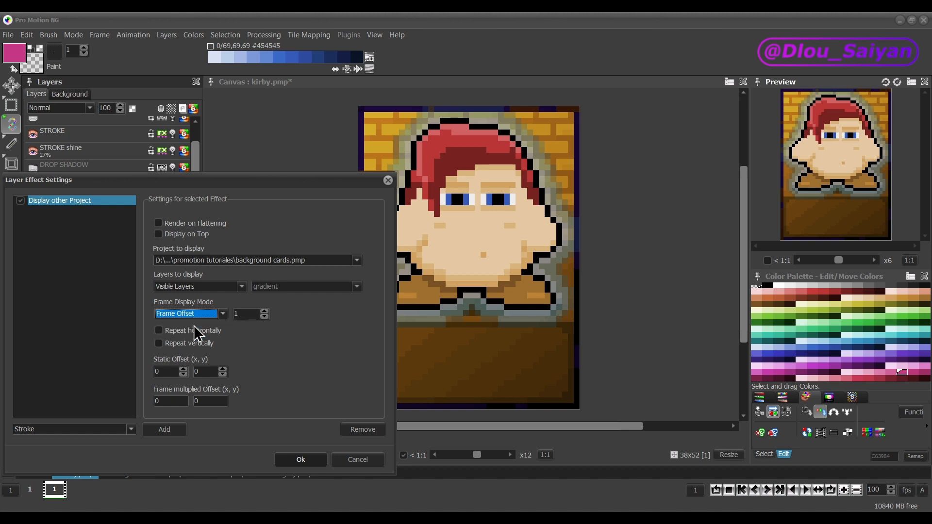
left_click(264, 316)
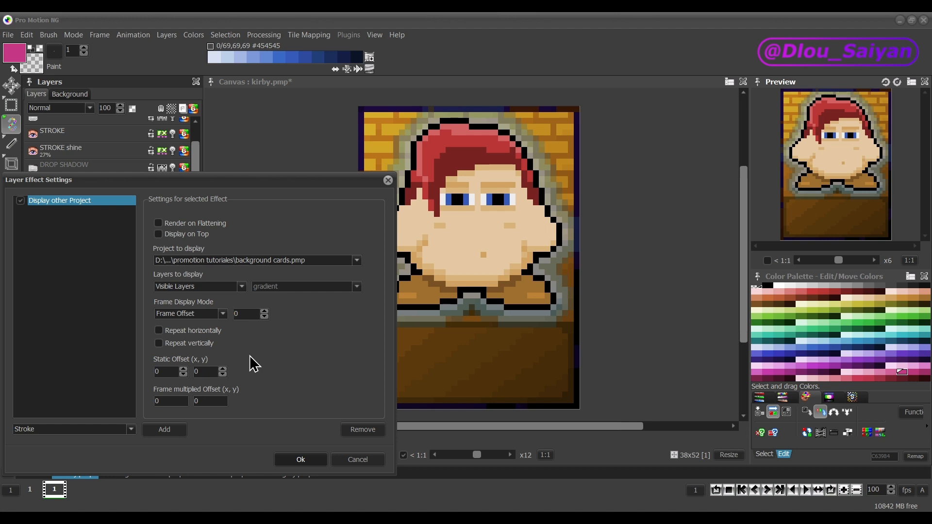
- Try a horizontal Static Offset of 9 on the displayed card, and return it to 0
left_click(182, 369)
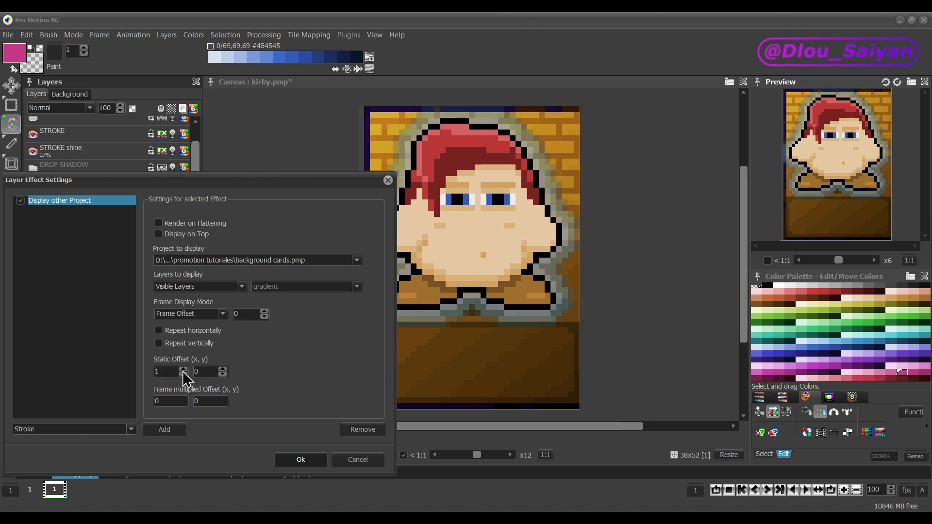
left_click(183, 371)
left_click(183, 370)
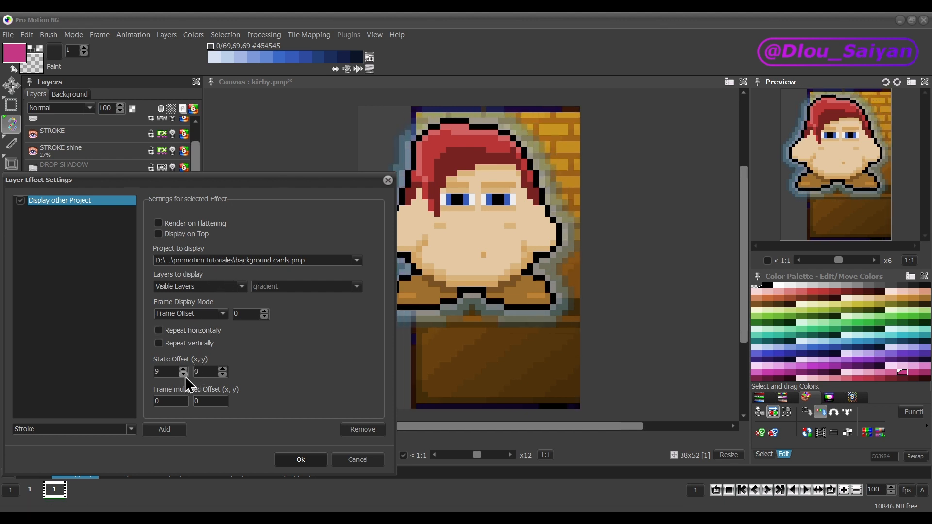
left_click(184, 376)
double_click(183, 376)
triple_click(183, 376)
triple_click(182, 375)
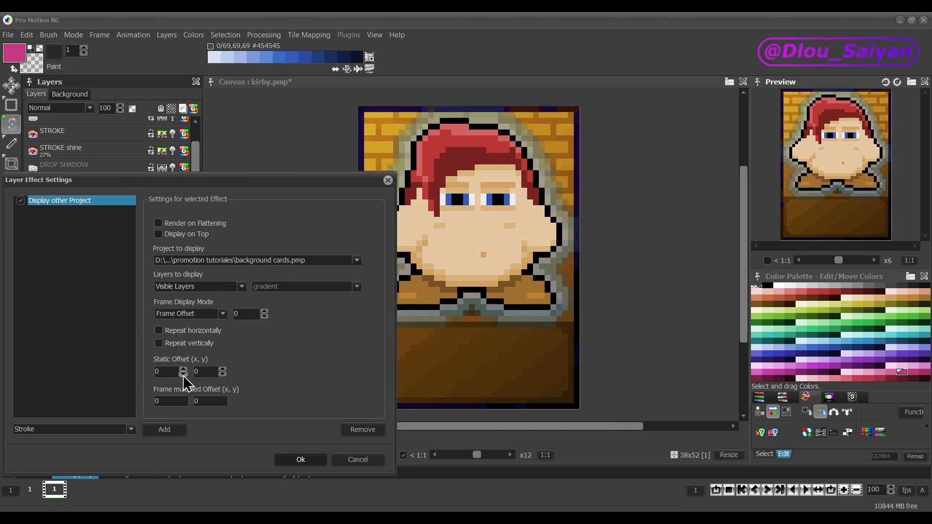
- Shift the displayed card with a Static Offset of -10 in x and 10 in y
double_click(183, 375)
triple_click(223, 369)
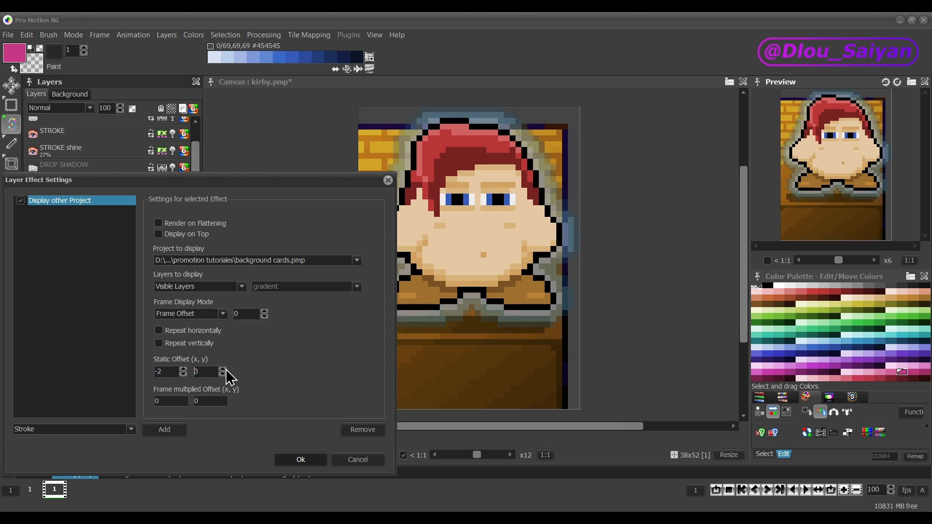
triple_click(223, 369)
double_click(223, 369)
double_click(223, 369)
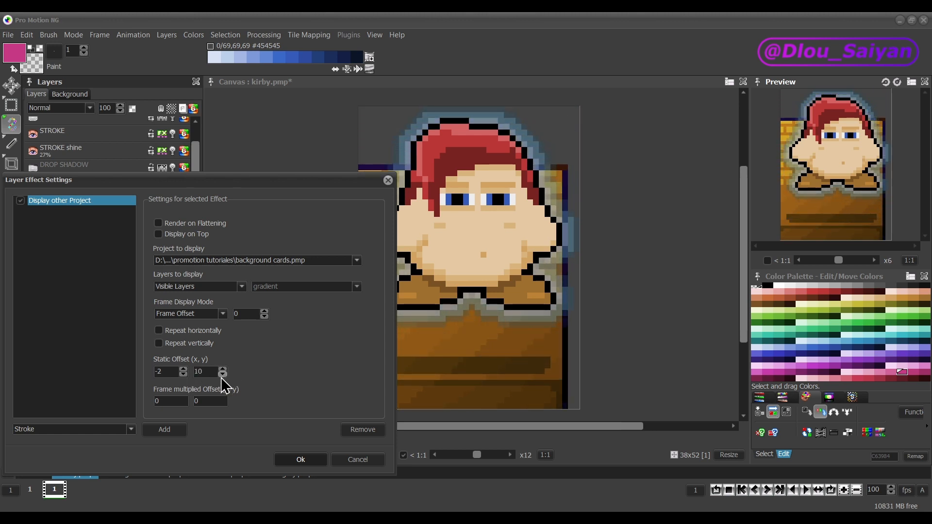
triple_click(184, 375)
triple_click(184, 375)
double_click(184, 375)
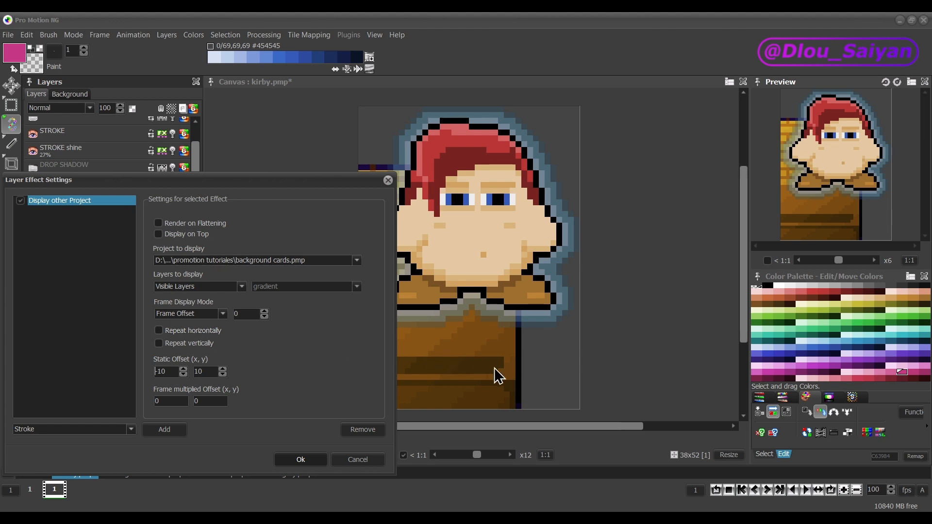
- Try the Repeat horizontally and Repeat vertically options on the shifted card
left_click(159, 330)
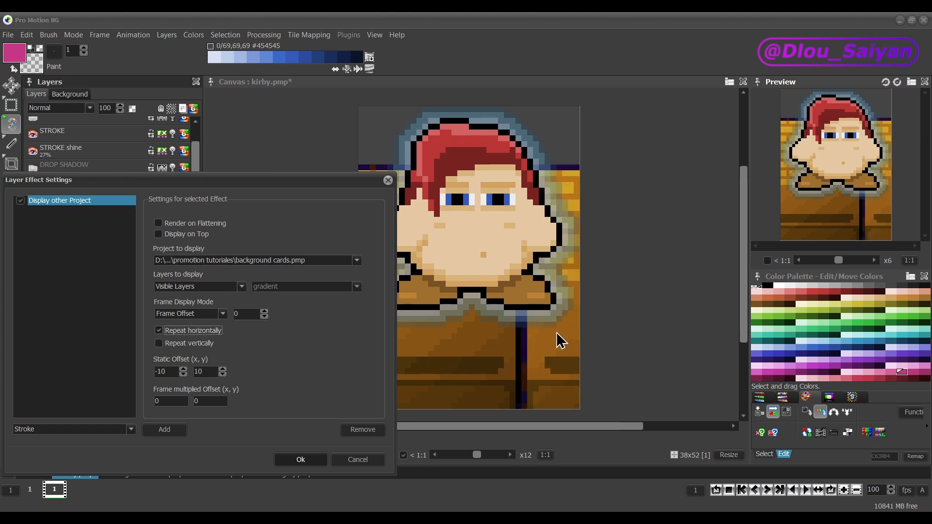
left_click(158, 343)
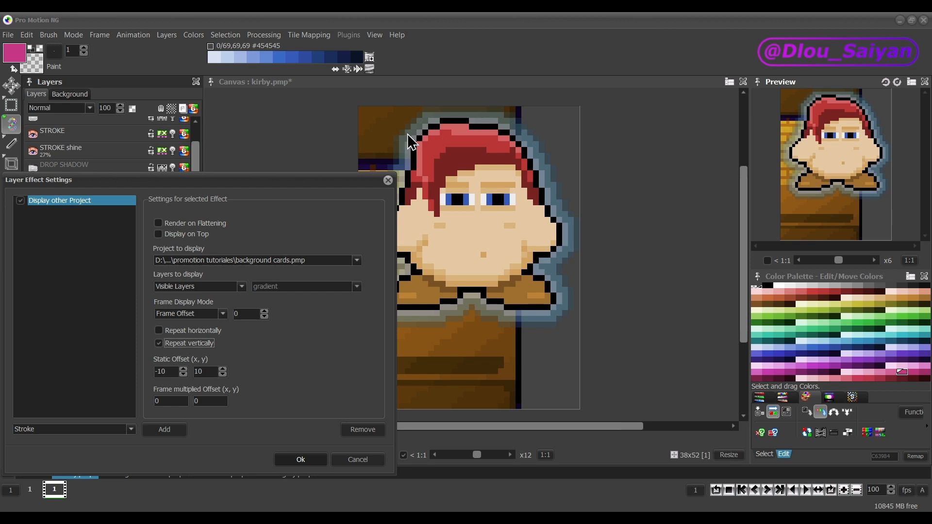
left_click(159, 330)
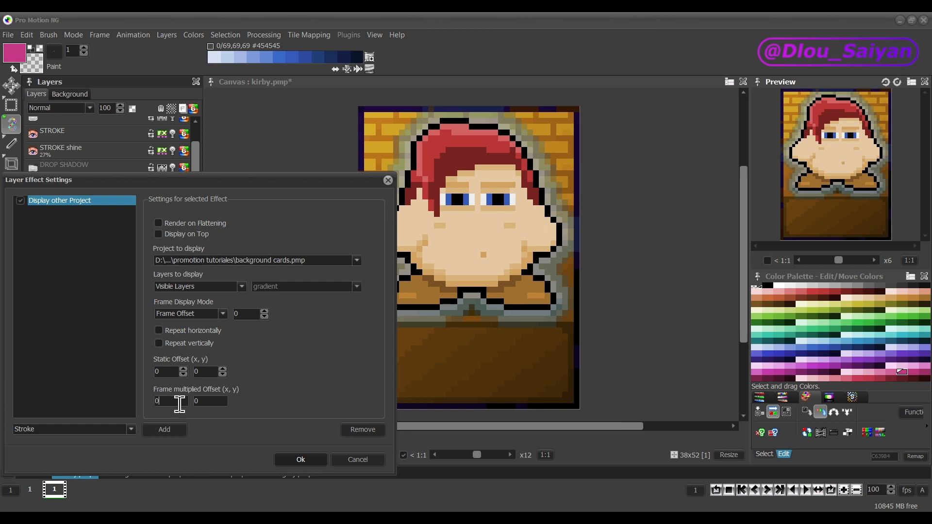
- Set the Frame multiplied Offset x value to 1 and apply the effect settings
left_click_drag(175, 401, 147, 402)
type("1")
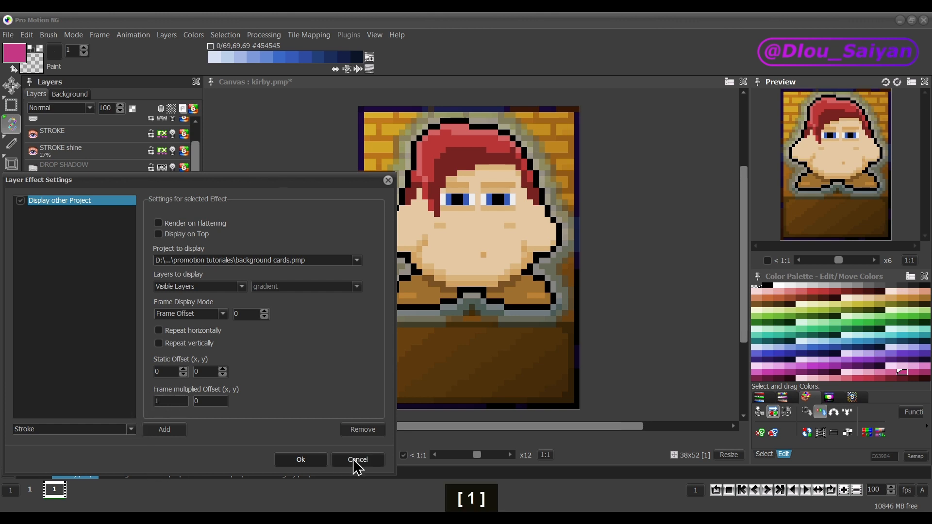
left_click(313, 458)
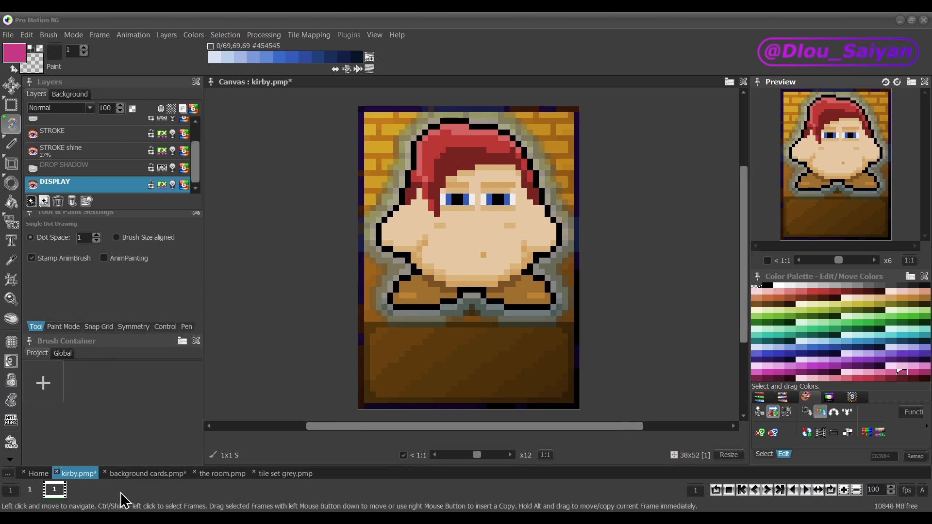
- Insert frames after the current one until the kirby.pmp animation has 20 frames
left_click(845, 491)
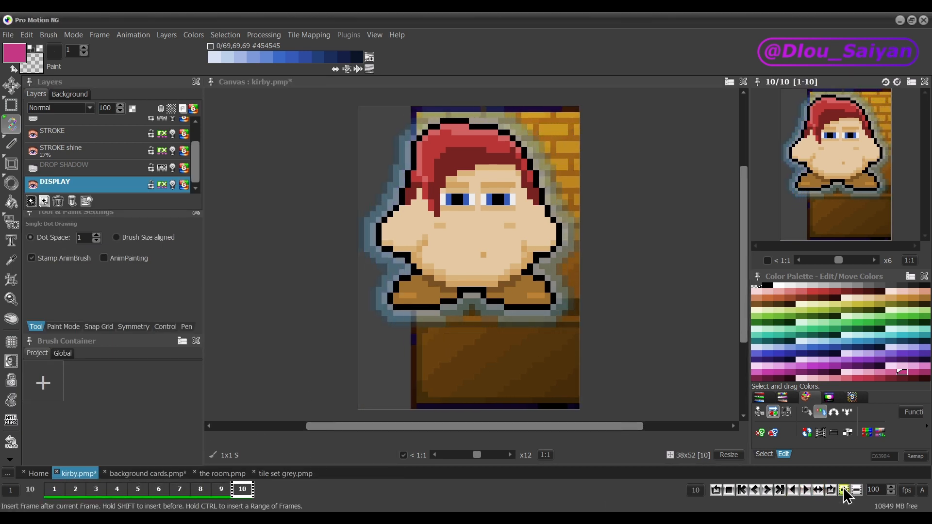
left_click(845, 490)
left_click(844, 490)
left_click(844, 490)
left_click(844, 490)
left_click(844, 490)
left_click(845, 490)
left_click(845, 490)
left_click(844, 490)
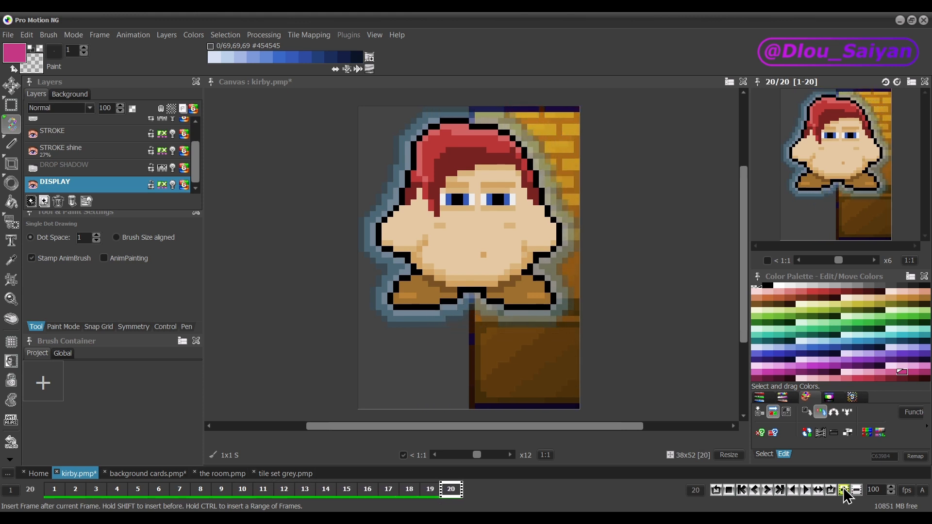
- Extend the kirby.pmp animation to 21 frames and play it back at 24 fps across frames 1 to 21
left_click(845, 491)
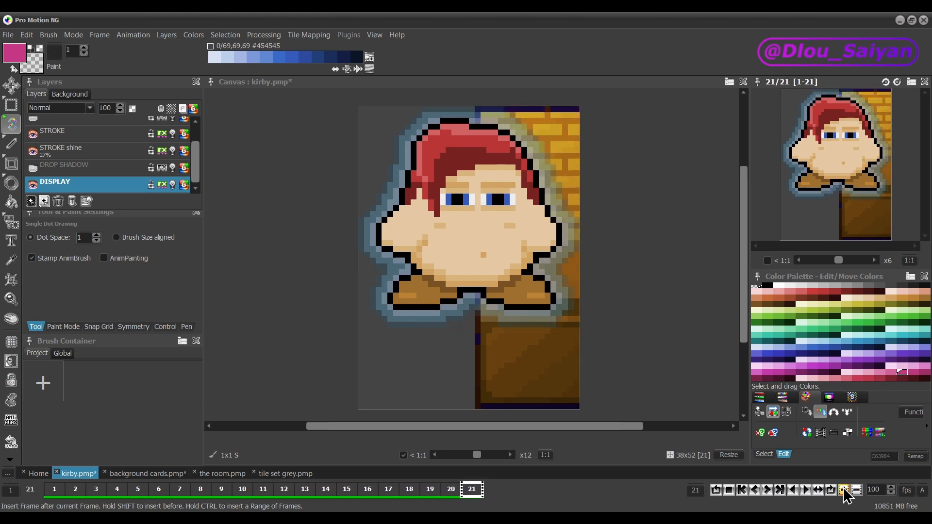
left_click(906, 490)
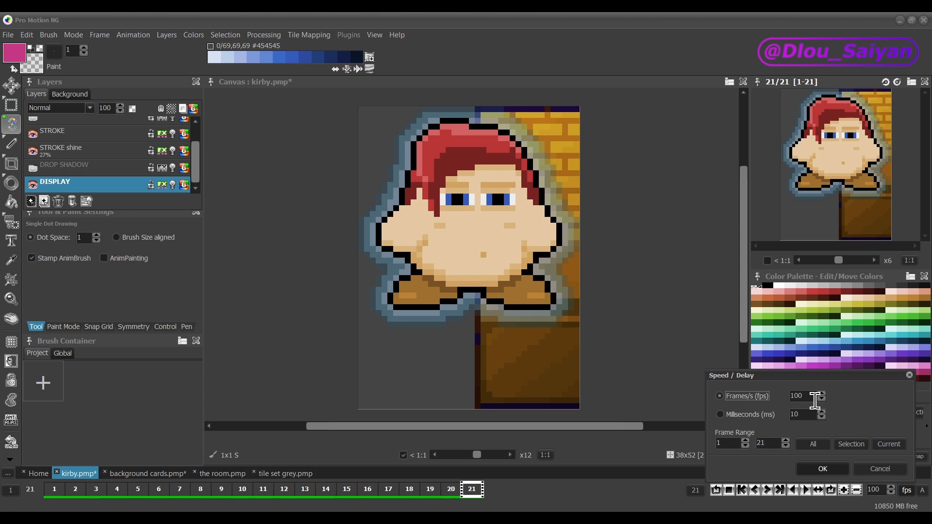
type("2")
key("BackSpace")
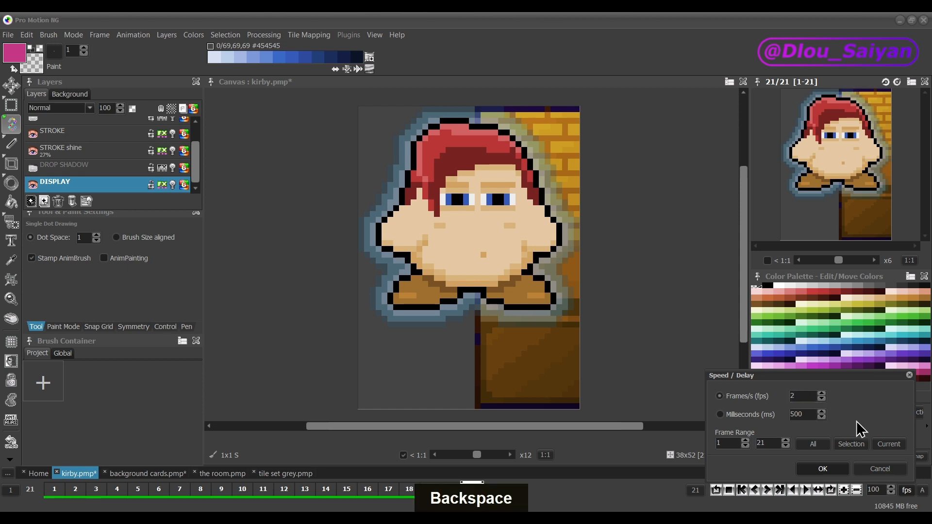
type("4")
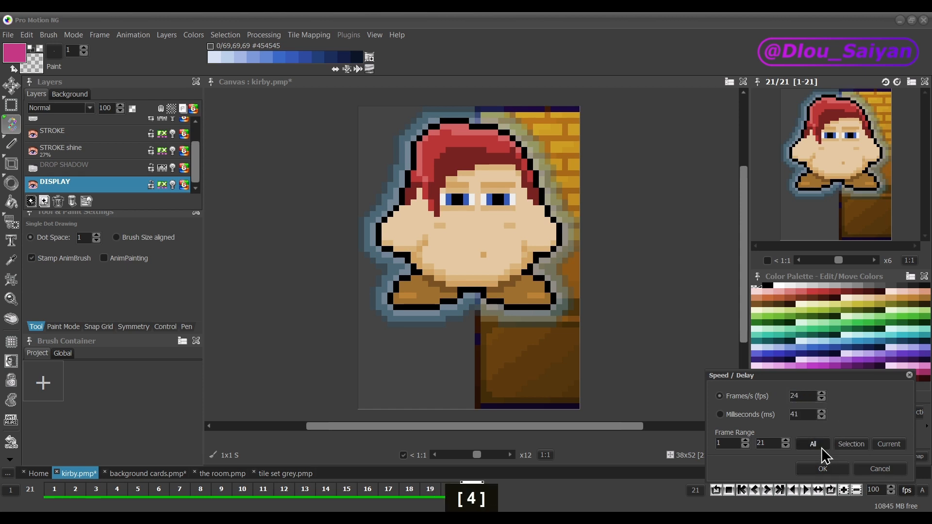
left_click(821, 469)
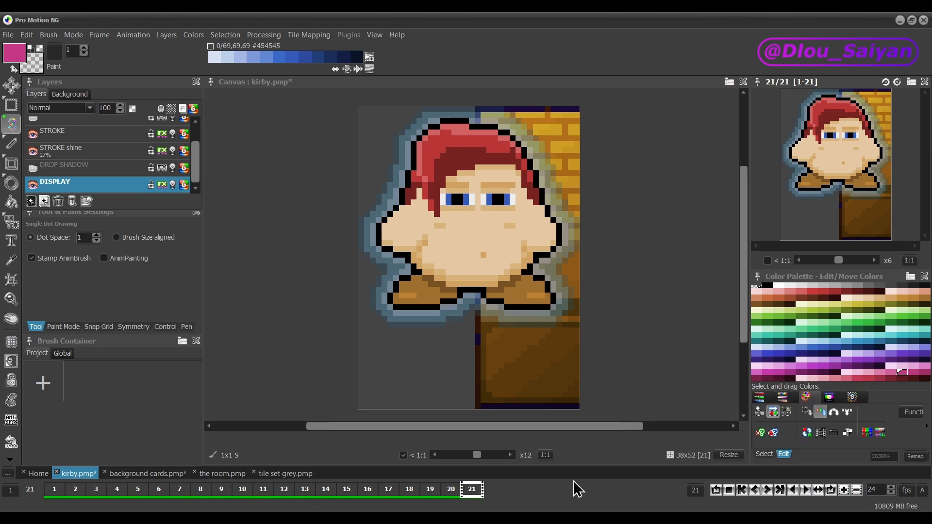
key("space")
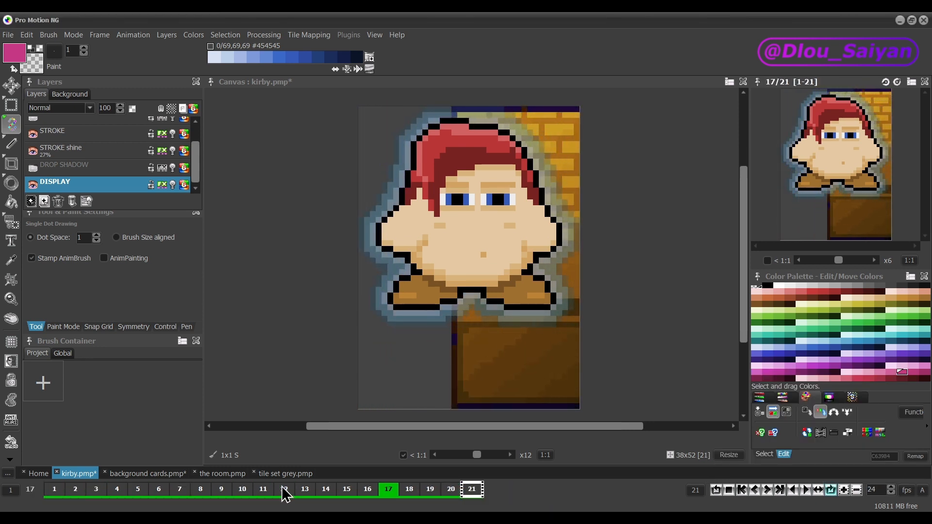
key("space")
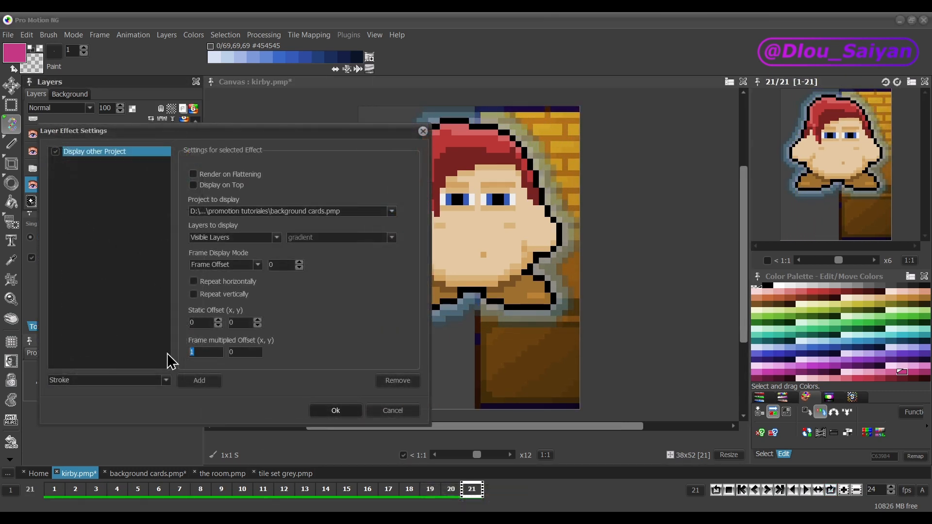
- Clear the Frame multiplied Offset x value, set y to 1 with Repeat vertically enabled, then apply the effect and play the animation
key("BackSpace")
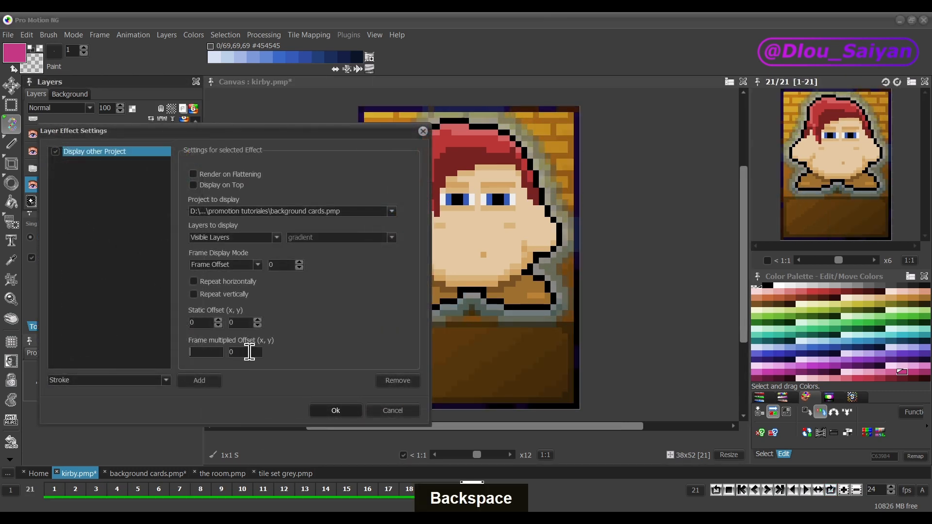
type("1")
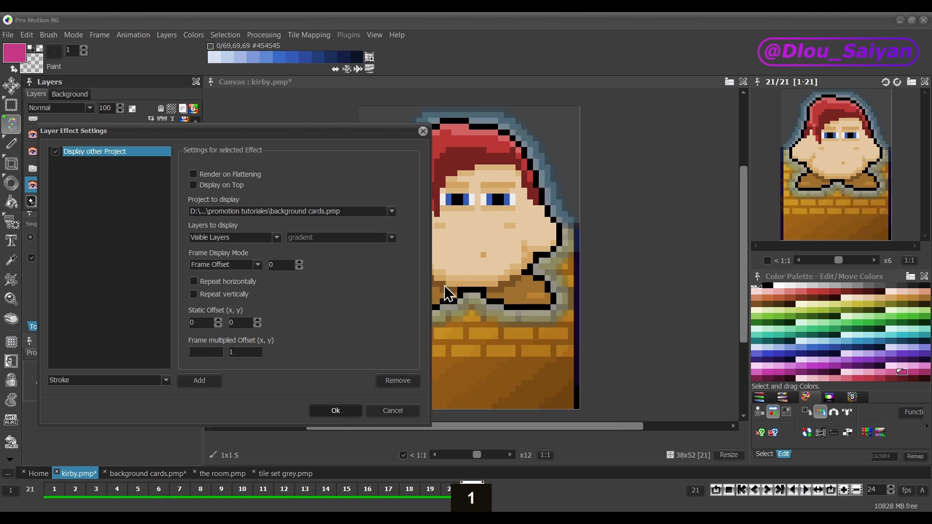
left_click(195, 295)
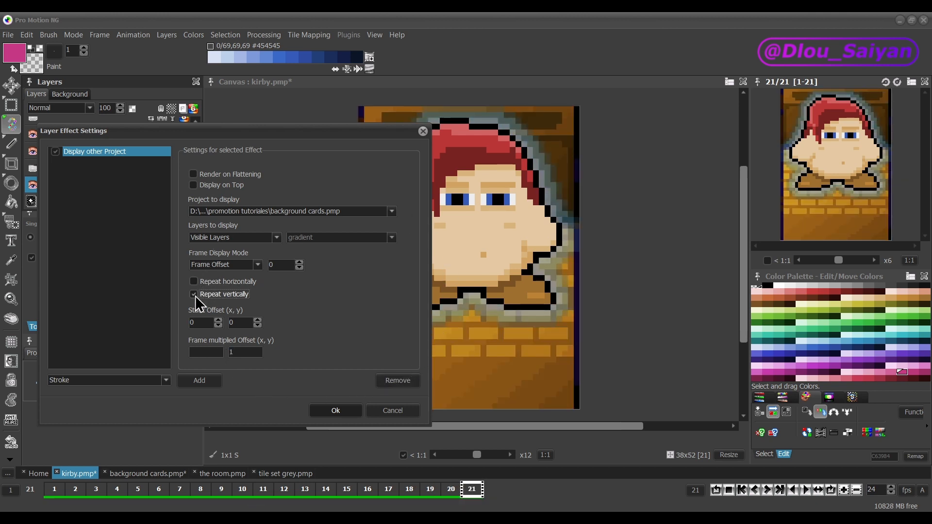
left_click(327, 409)
key("space")
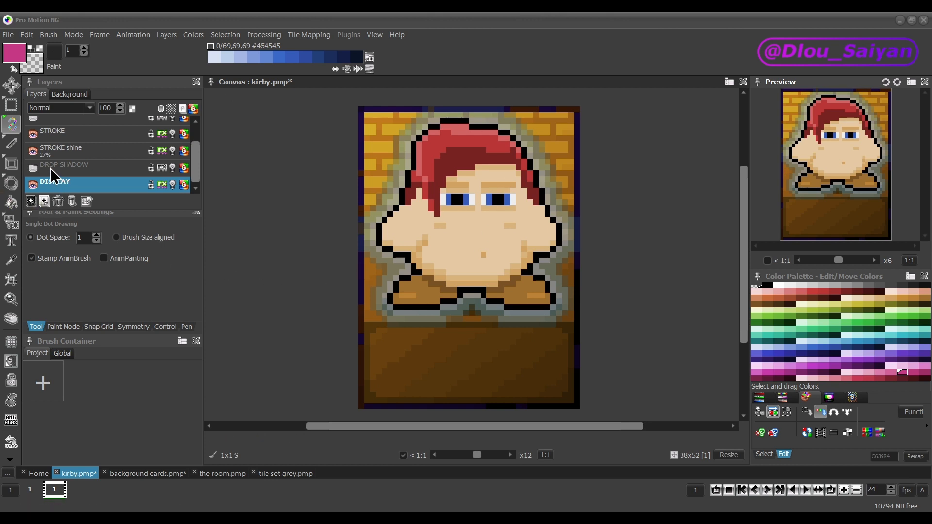
- Show the DROP SHADOW layer holding the OSKIRBY text and add a Drop Shadow effect to it
left_click(34, 167)
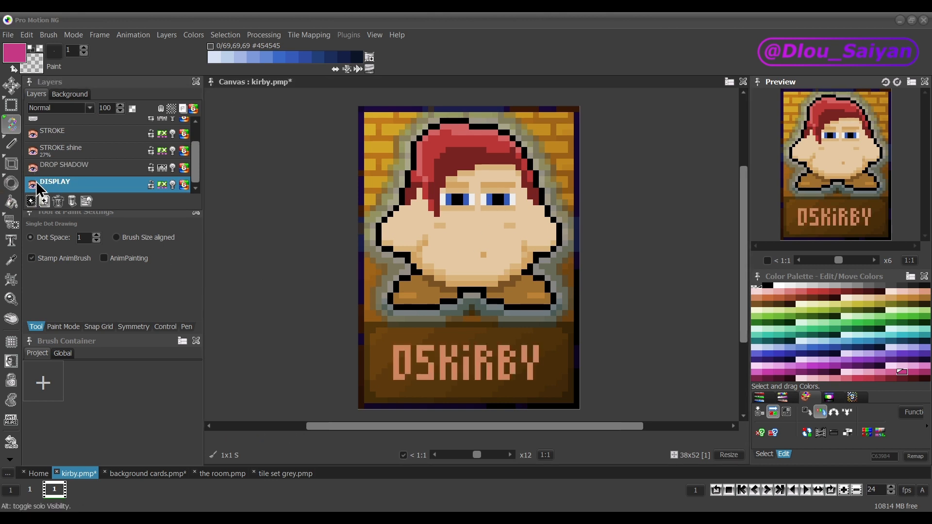
left_click(50, 173)
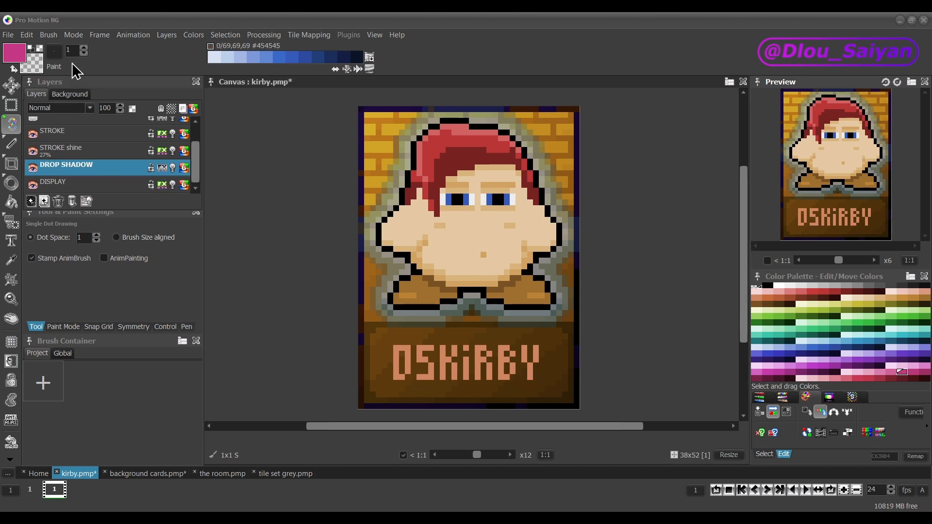
right_click(161, 170)
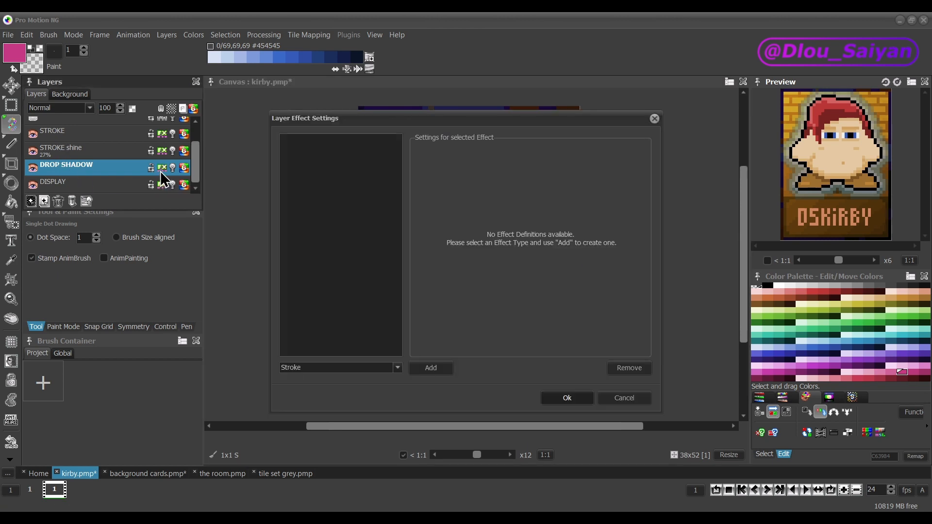
left_click_drag(522, 119, 260, 153)
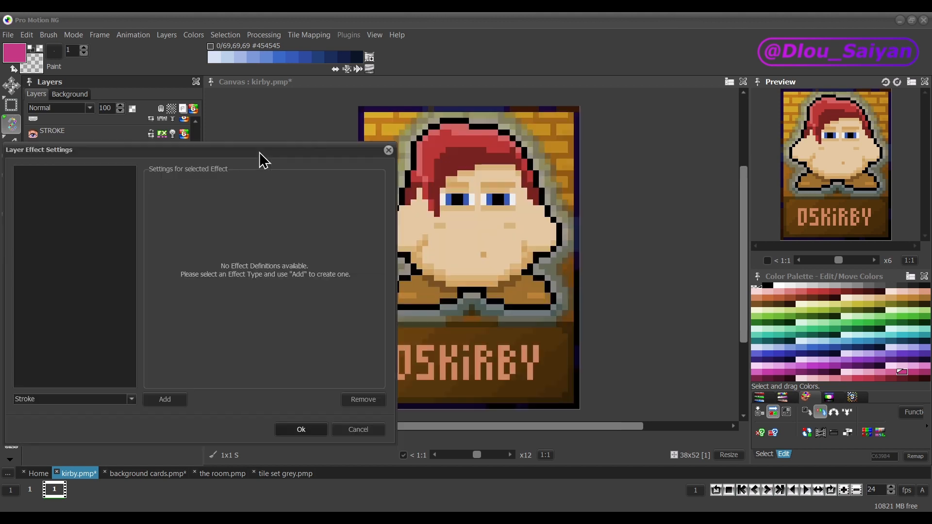
left_click(75, 399)
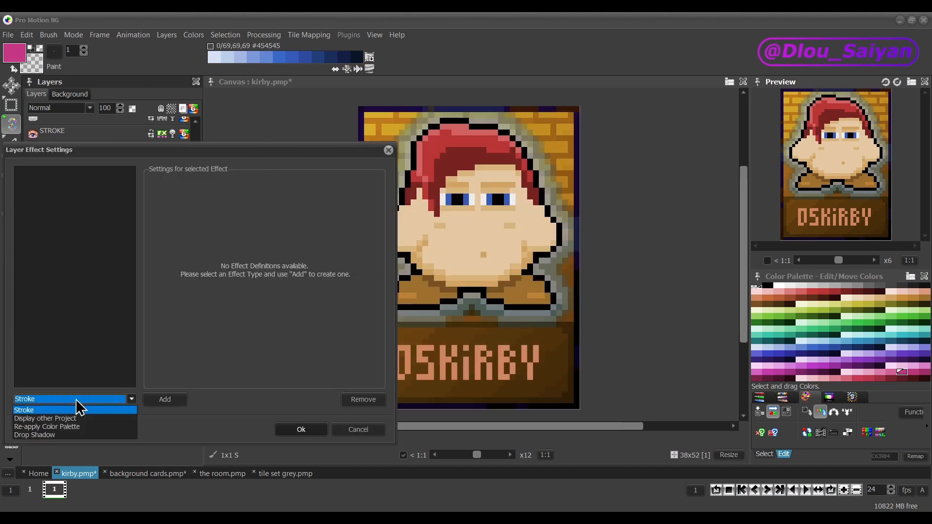
left_click(78, 434)
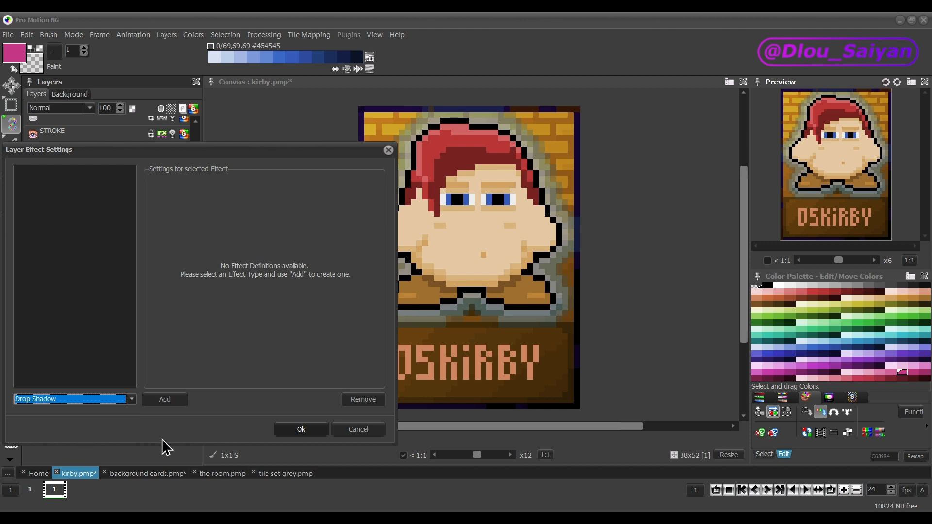
left_click(165, 400)
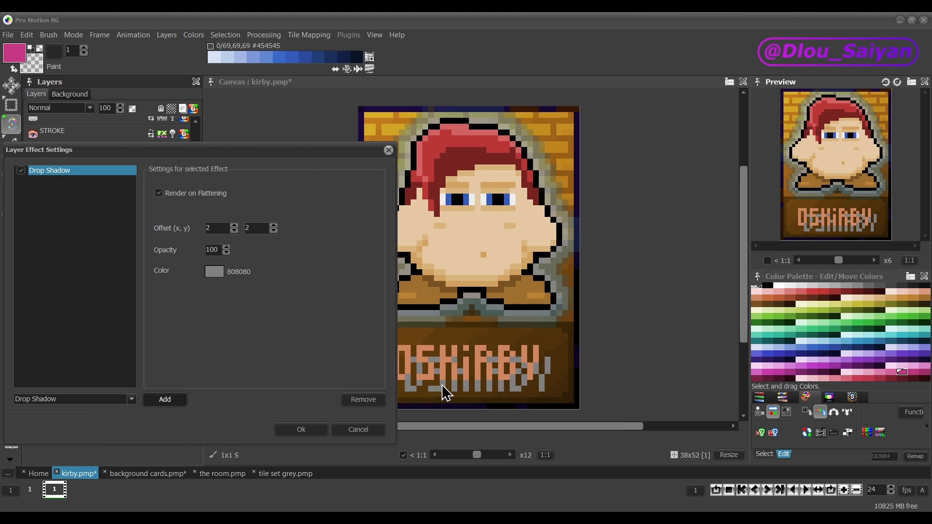
- Set the drop shadow's Offset to 1 in x and 1 in y
left_click(233, 226)
left_click(234, 230)
left_click(234, 230)
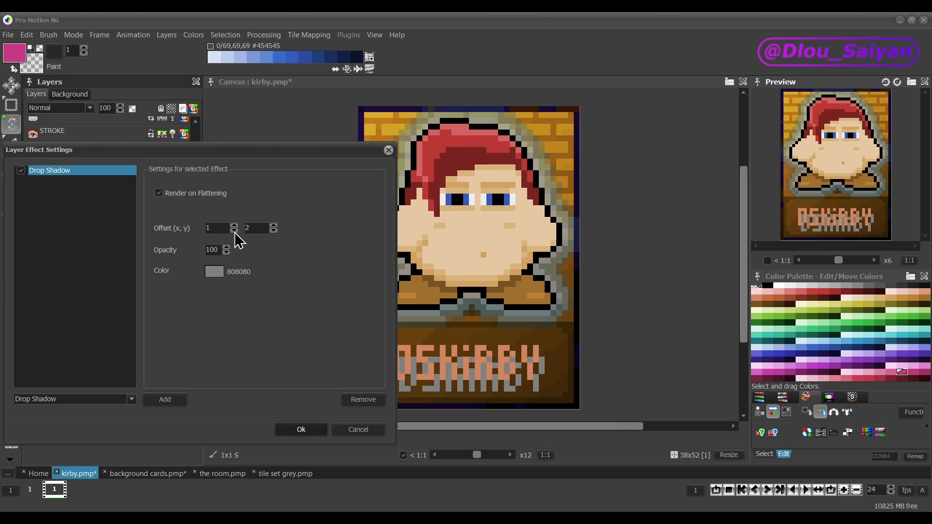
left_click(274, 231)
- Set the drop shadow's color to black (000000) and its opacity to 49, and apply the effect
left_click(216, 271)
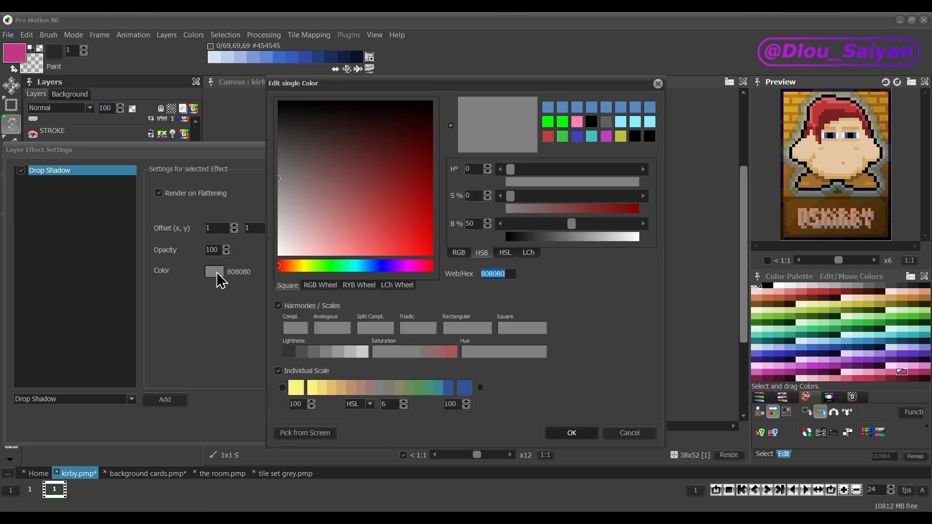
left_click(279, 103)
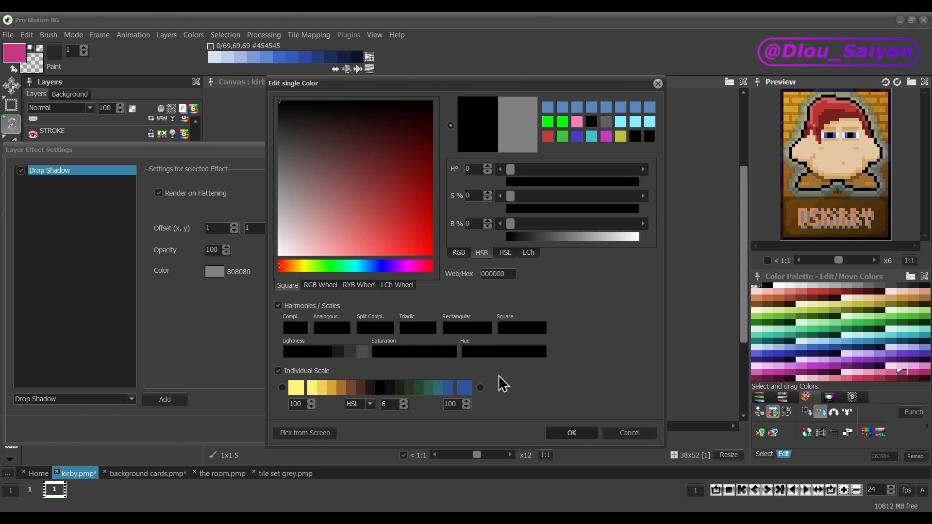
left_click(572, 433)
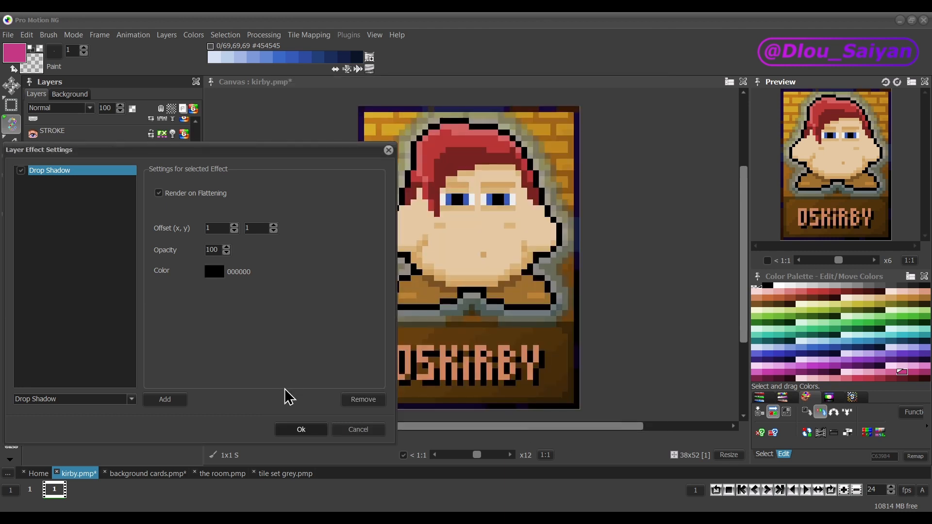
mouse_move(215, 251)
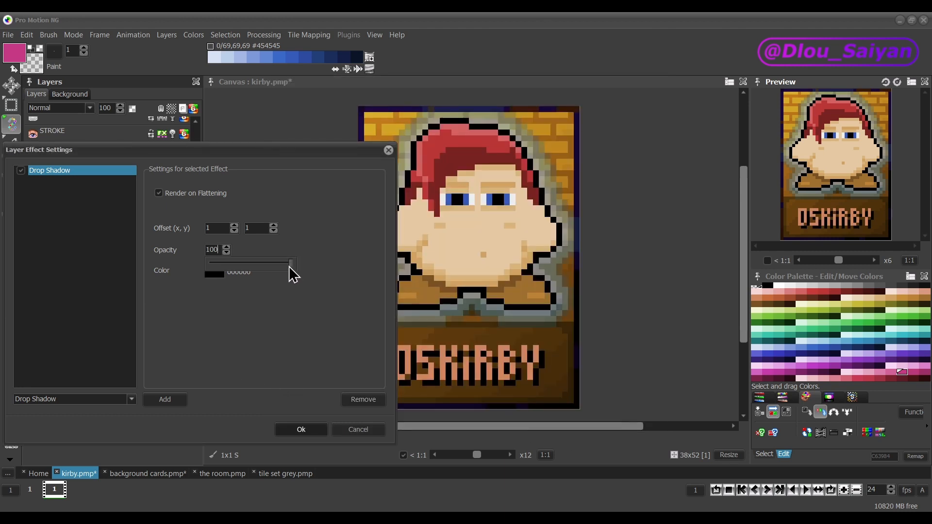
left_click_drag(290, 266, 248, 263)
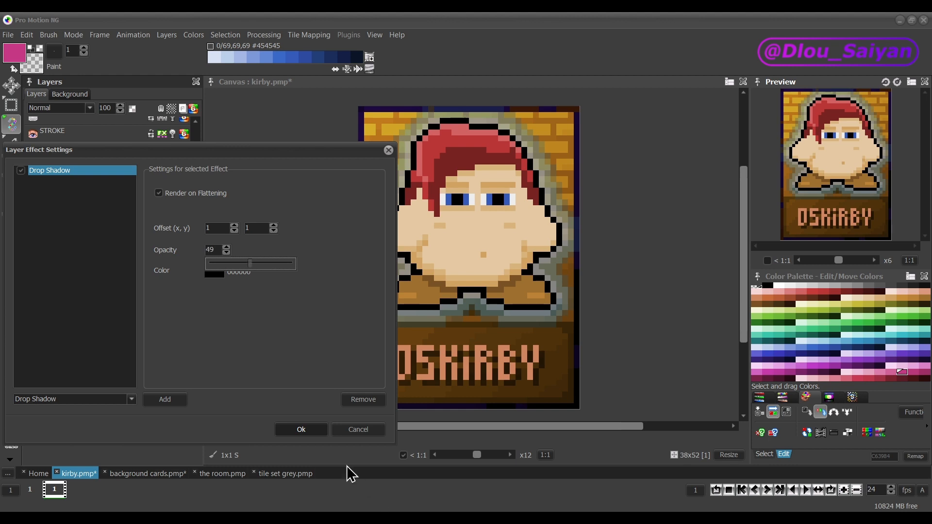
left_click(317, 433)
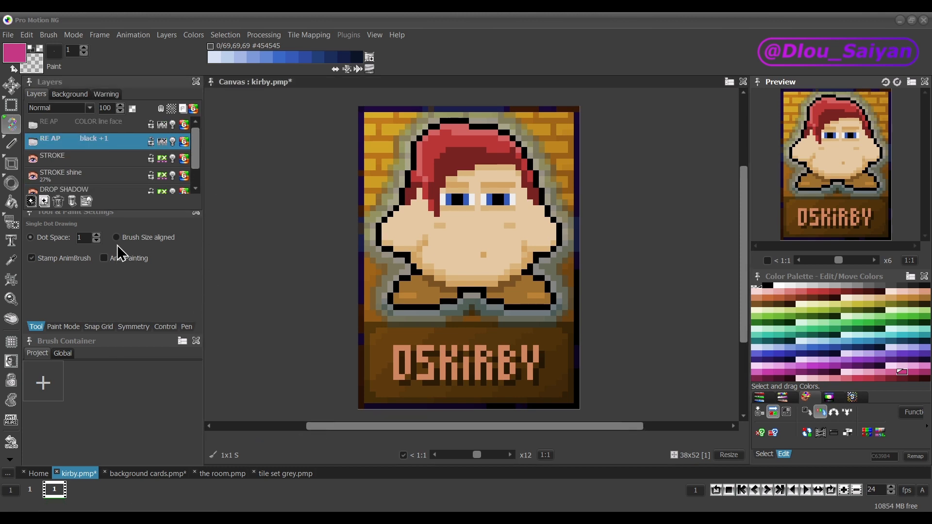
- With the Filled Shape tool selected, show the "RE AP black +1" layer and add a Re-apply Color Palette effect to it
left_click(11, 163)
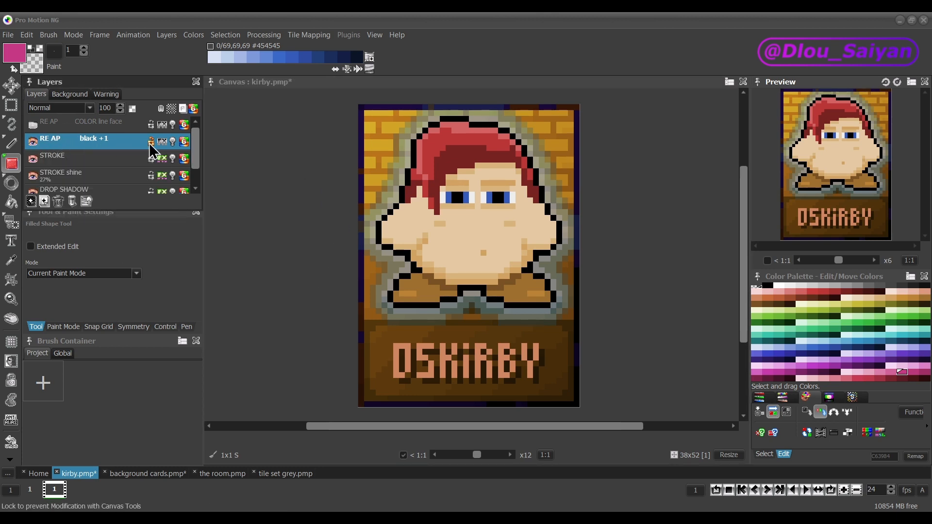
right_click(164, 142)
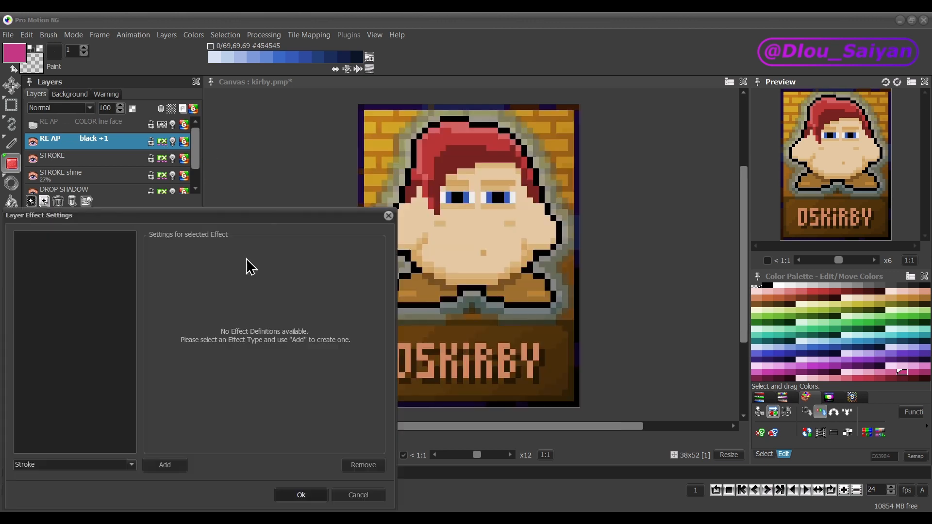
left_click(115, 463)
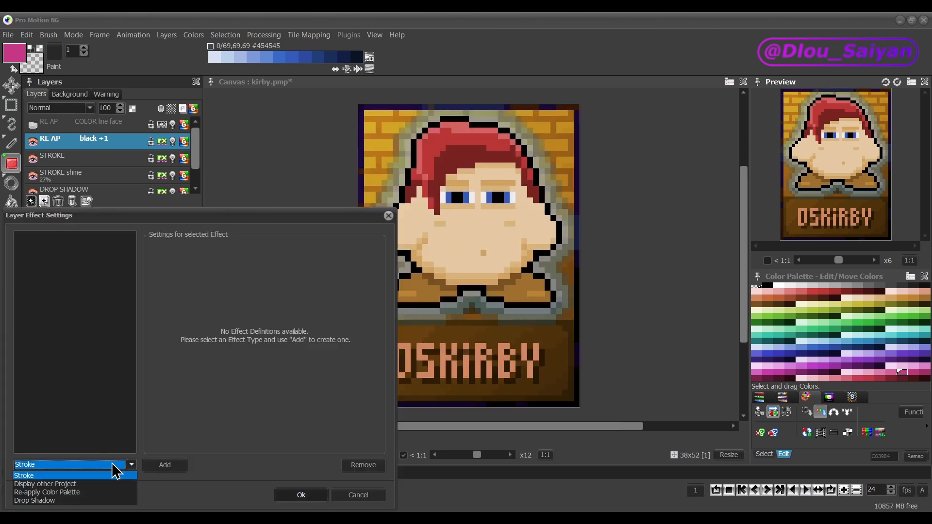
left_click(73, 493)
left_click(171, 469)
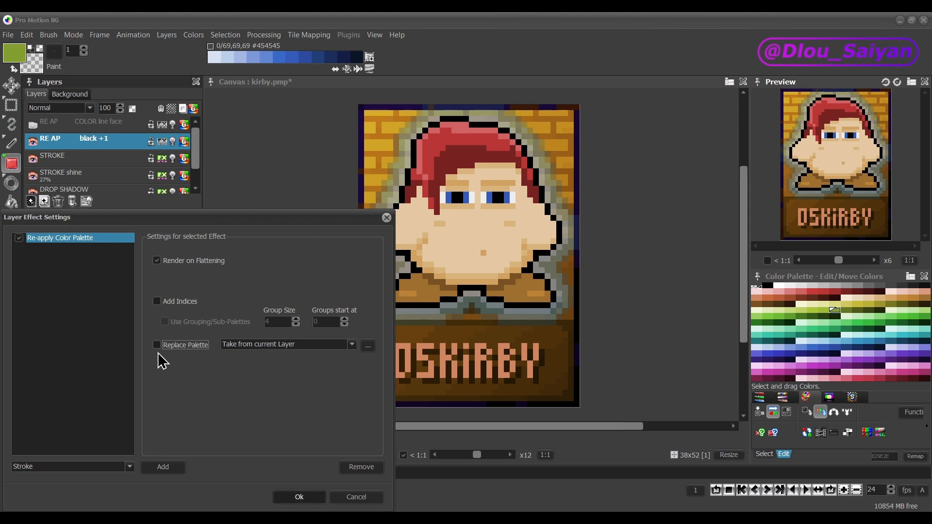
- Enable Replace Palette in the effect settings, choose the palette file uniform.pal, browsing the palette list, and apply the effect
left_click(163, 354)
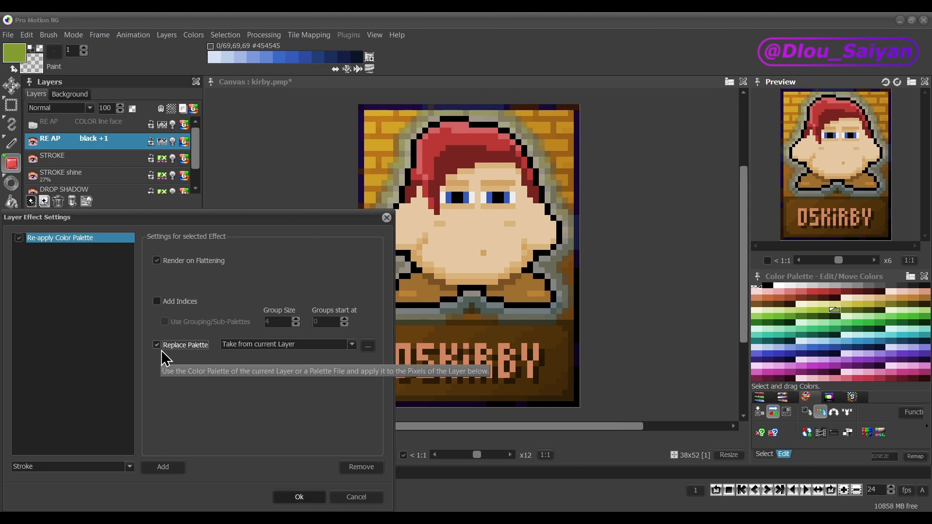
left_click(298, 345)
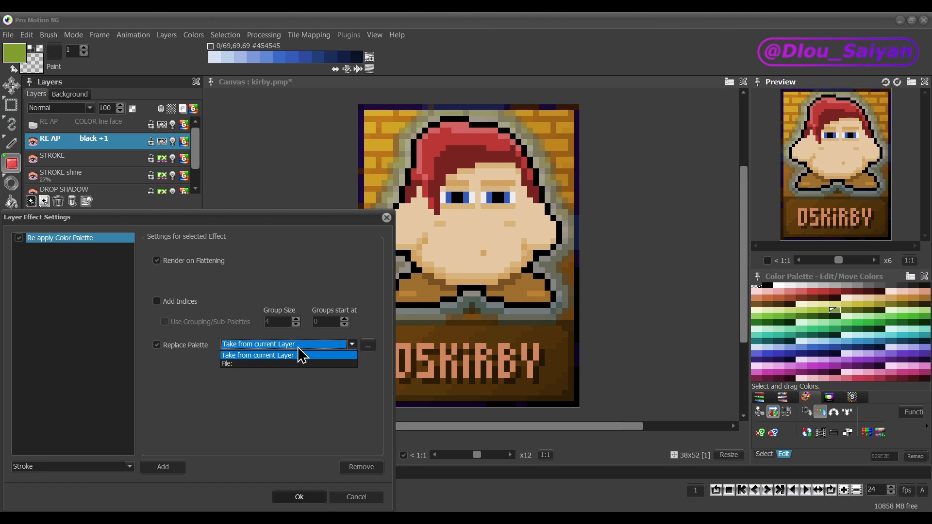
left_click(242, 364)
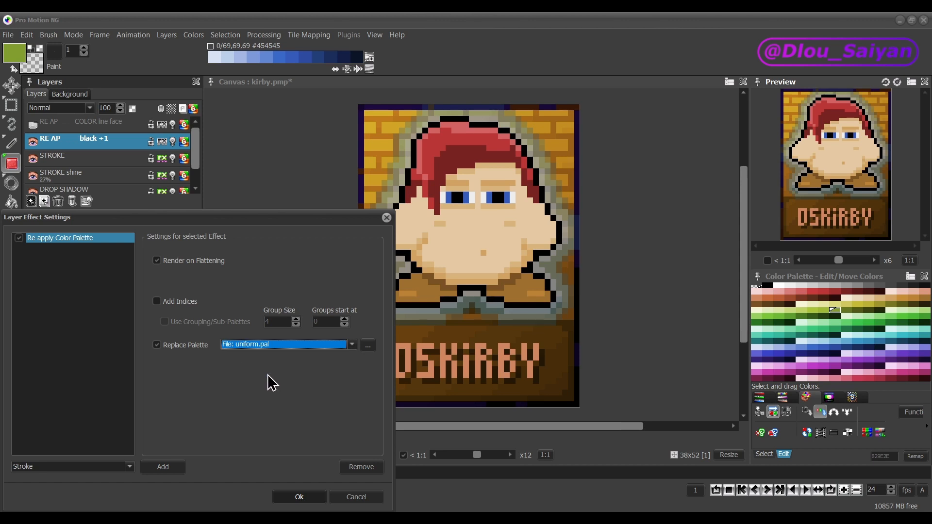
left_click(366, 346)
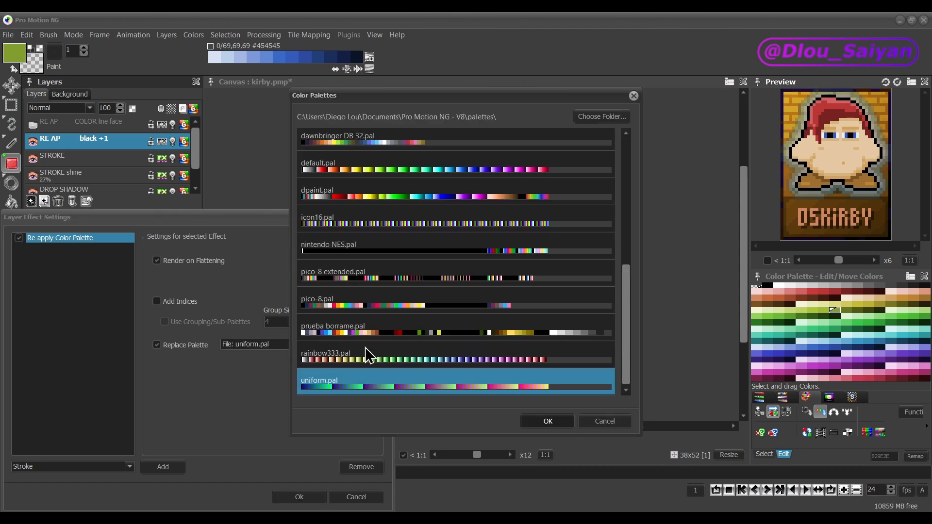
left_click_drag(630, 379, 627, 213)
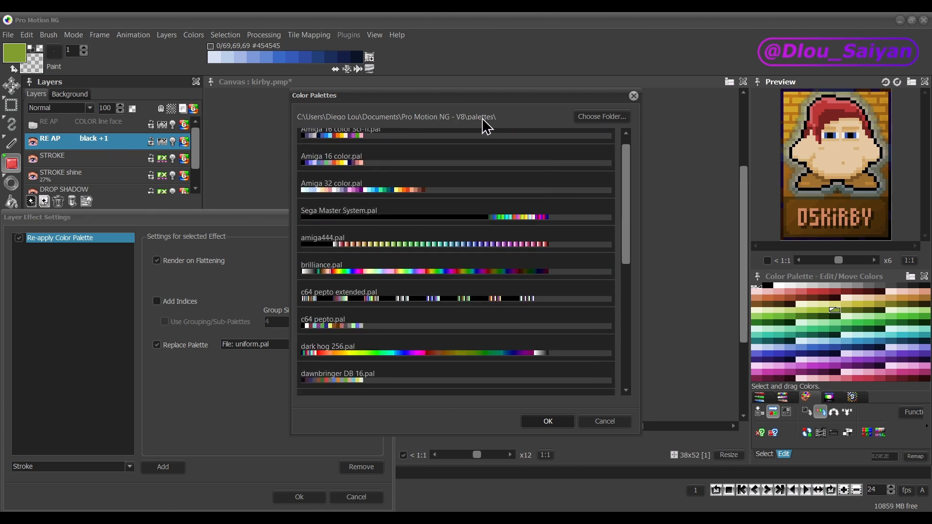
left_click_drag(625, 214, 620, 352)
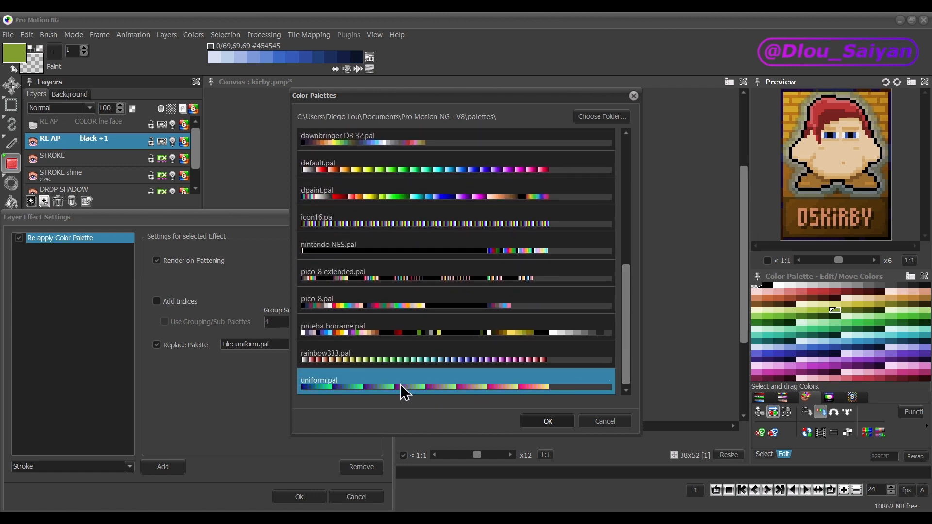
left_click(548, 422)
left_click(302, 498)
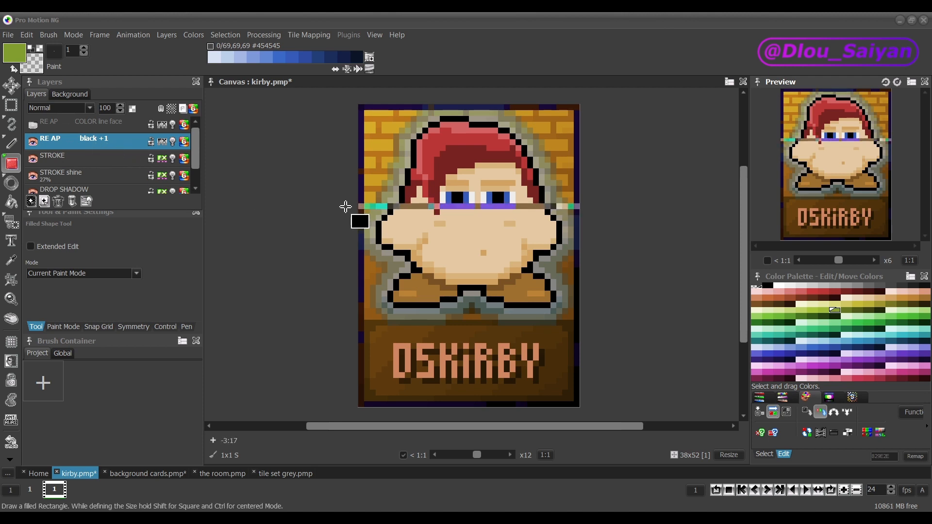
- Draw a filled green (39C64C) rectangle over the character on the "RE AP black +1" layer and toggle the layer's effects
left_click(858, 323)
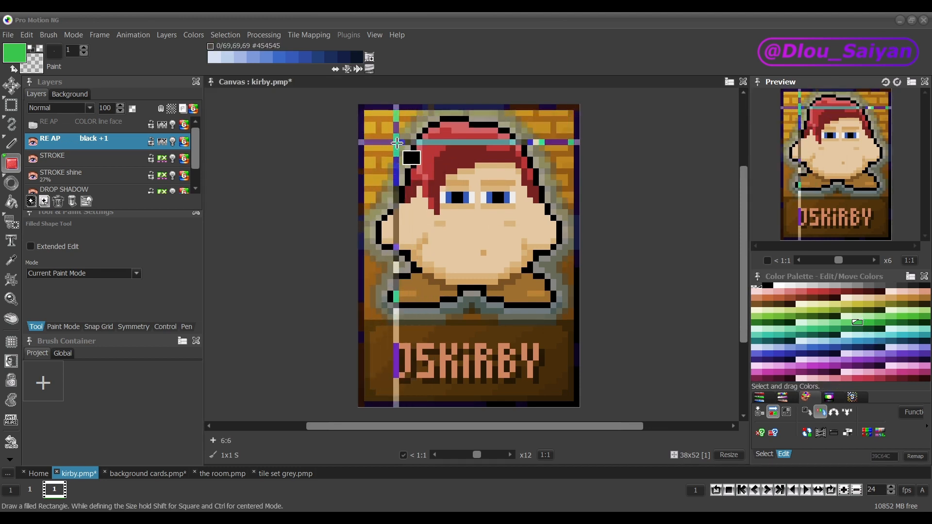
left_click_drag(399, 139, 541, 317)
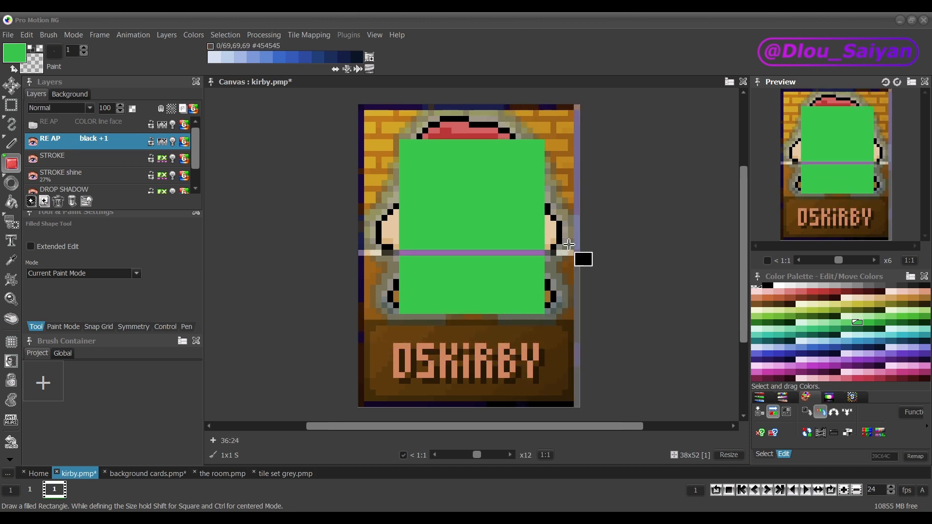
left_click(163, 144)
left_click(82, 157)
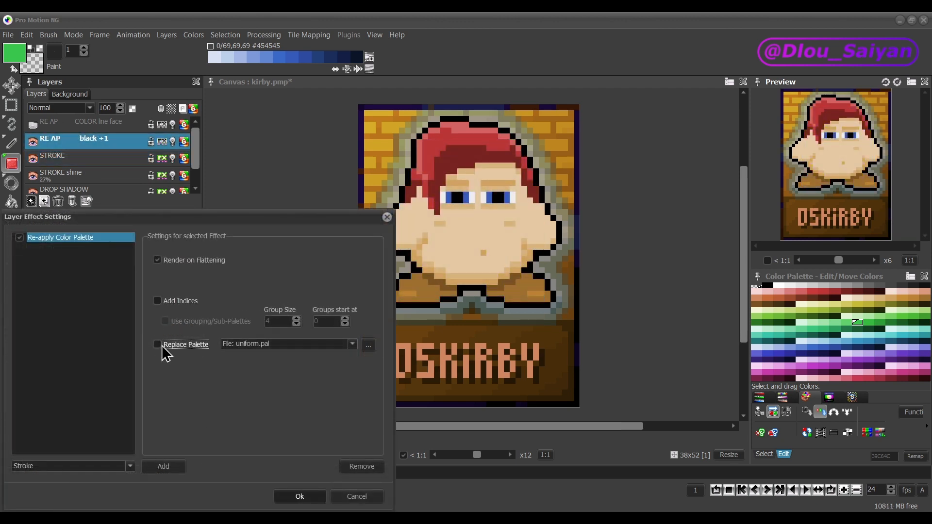
- Enable Add Indices for the "RE AP black +1" layer's Re-apply Color Palette effect, with Replace Palette off, and apply it
left_click(157, 302)
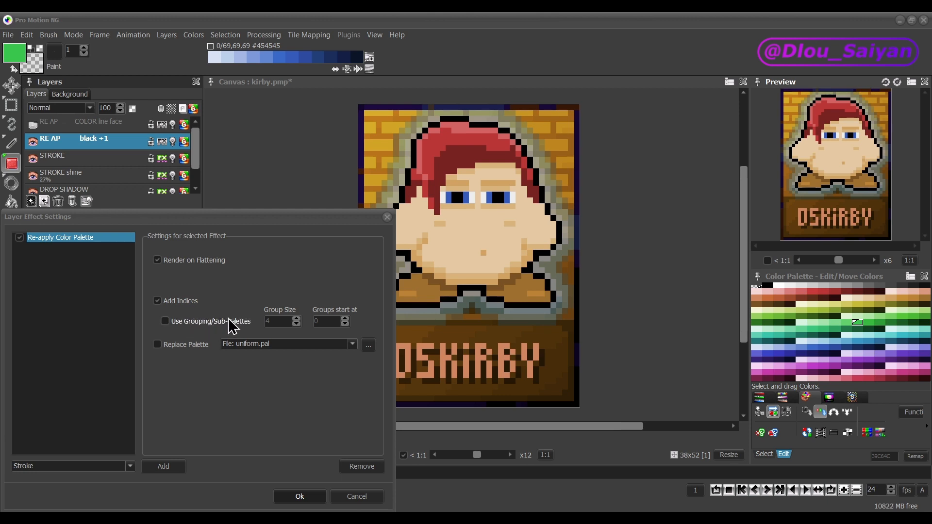
left_click(300, 496)
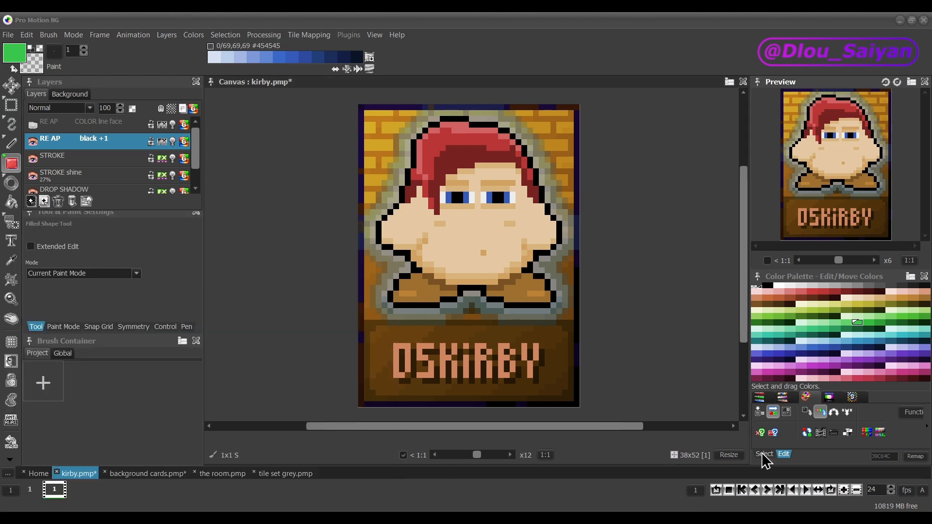
- Draw a filled rectangle in black, palette index 1, across the character's face and body on the "RE AP black +1" layer and enable its effects
left_click(764, 455)
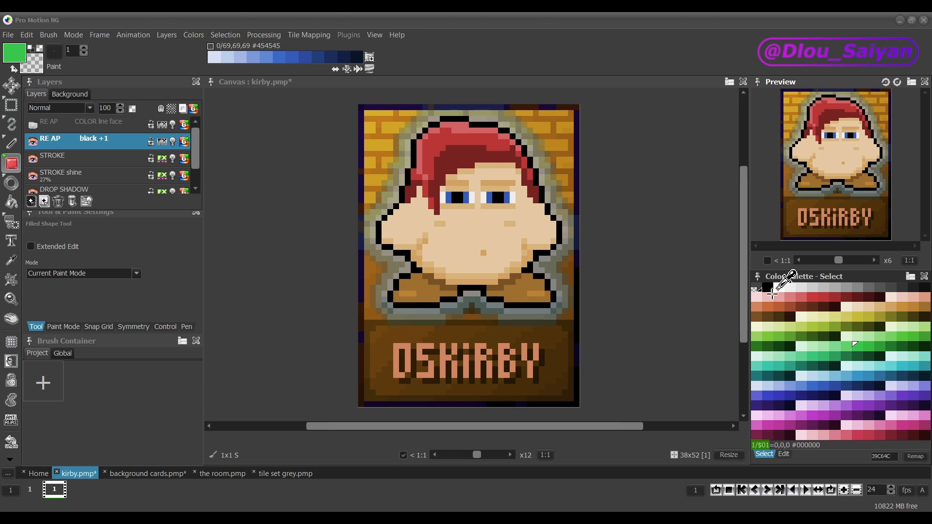
left_click(760, 450)
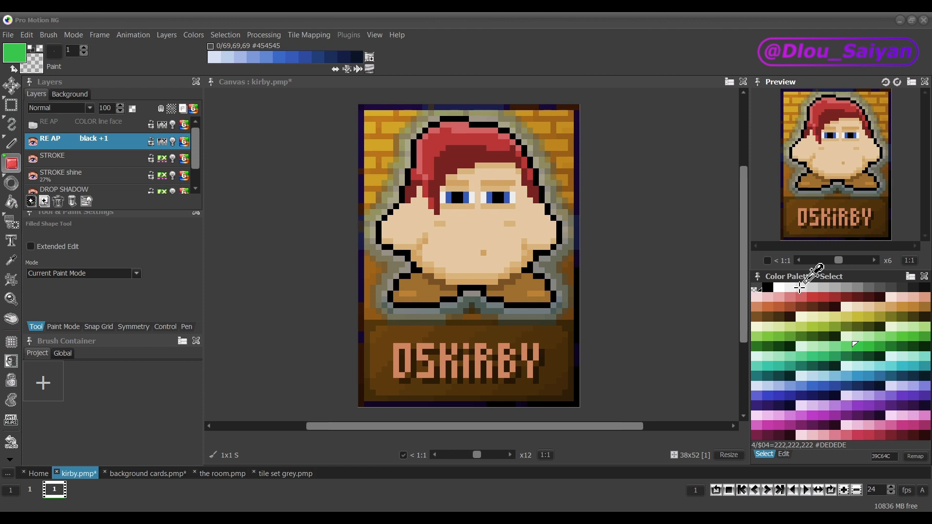
left_click(769, 288)
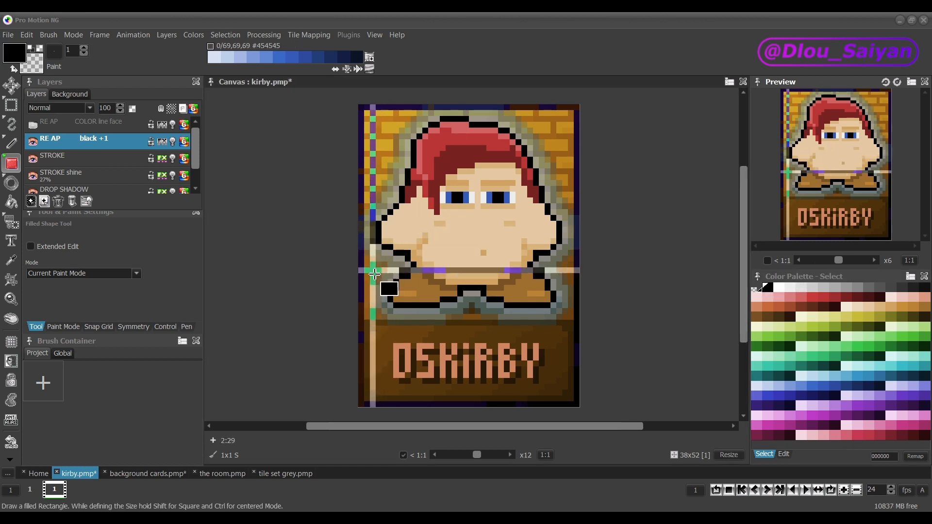
key("shift")
key("shift+r")
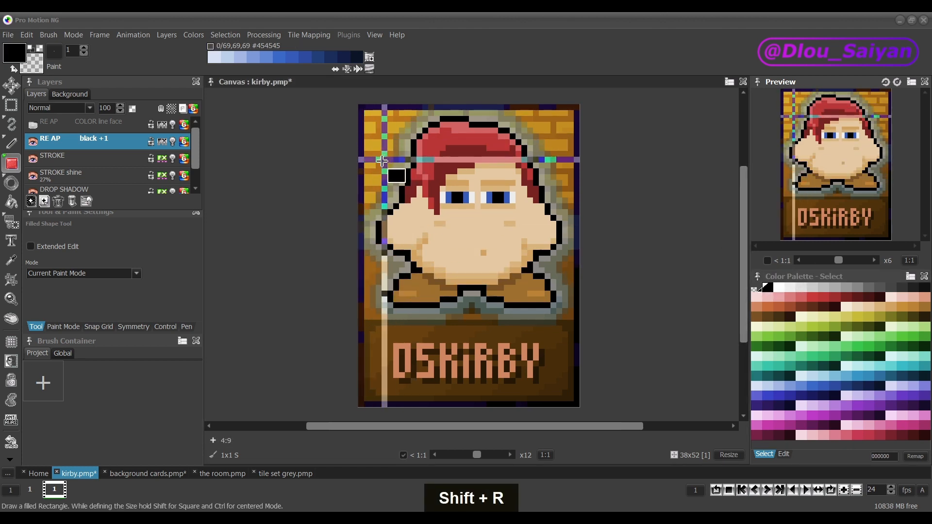
left_click_drag(370, 155, 568, 283)
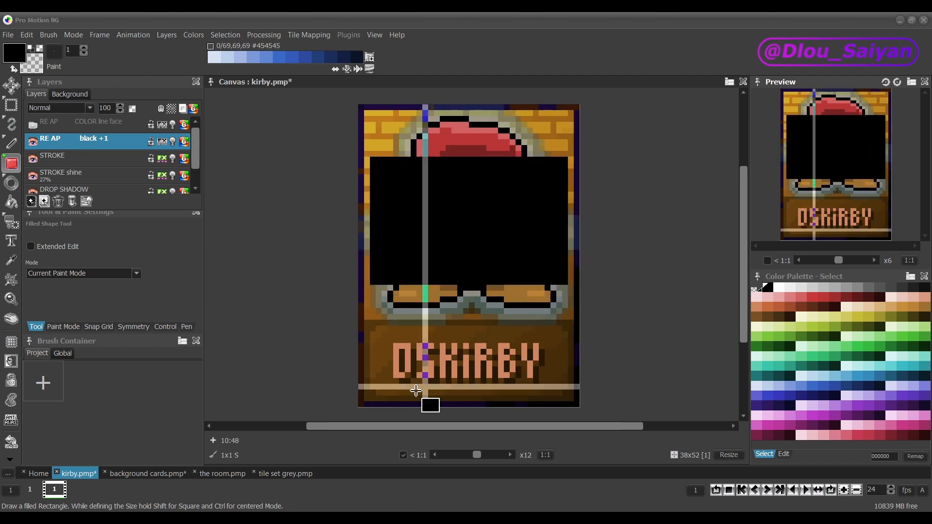
left_click(162, 141)
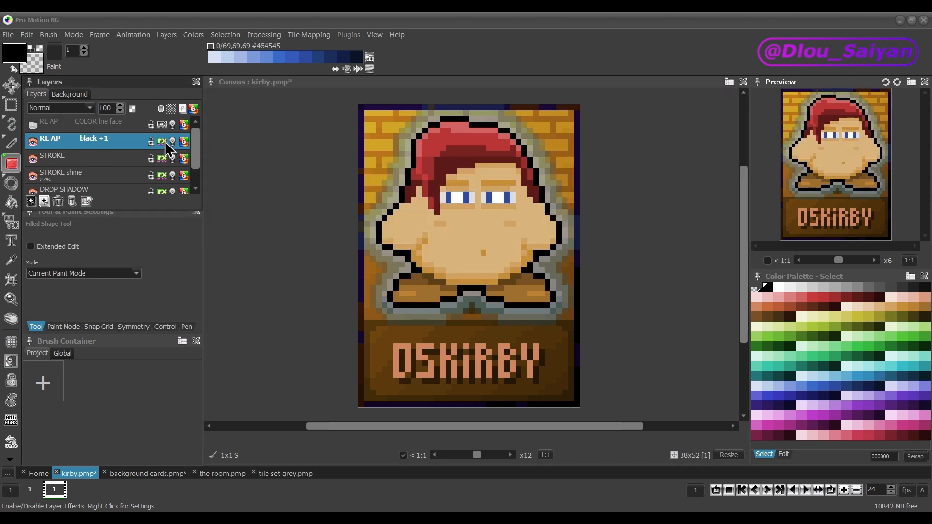
- With the STROKE layer selected, sample the character's skin color and toggle the "RE AP black +1" layer's visibility to compare the colors
left_click(80, 161)
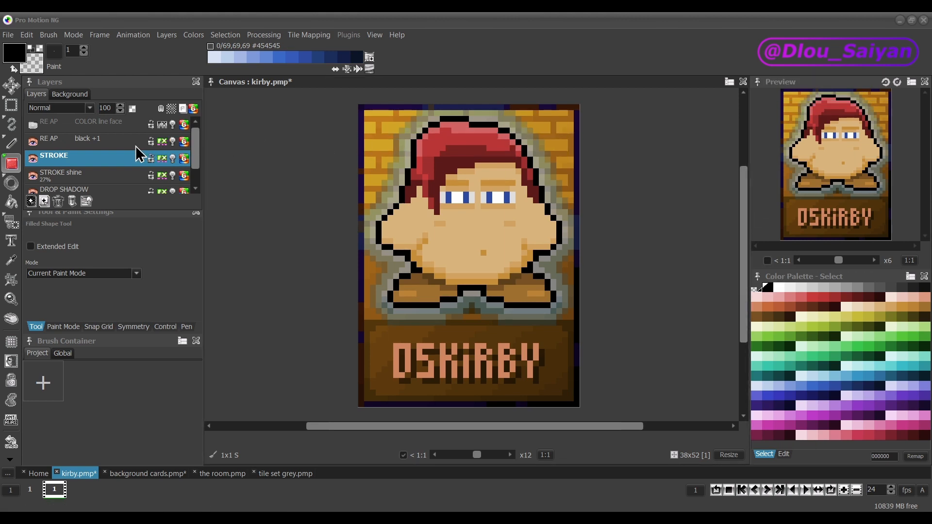
left_click(32, 142)
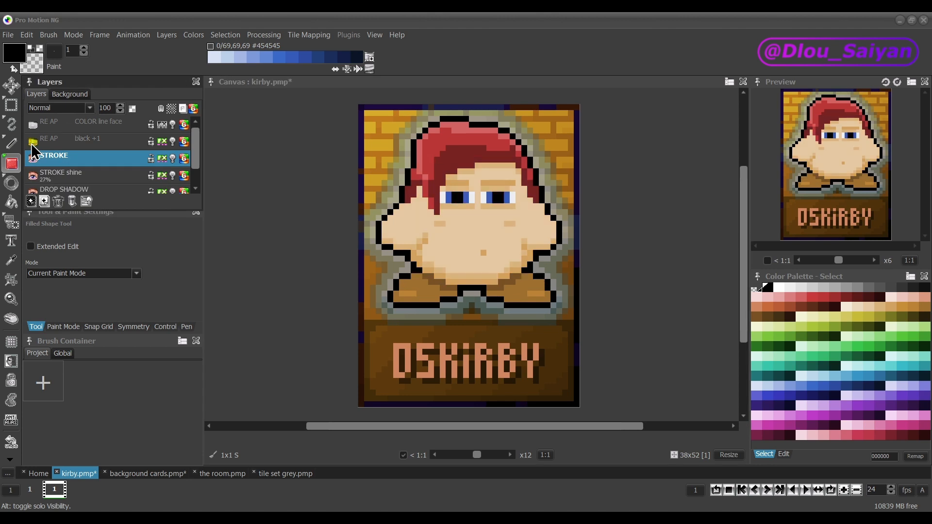
key("ctrl")
left_click(459, 236)
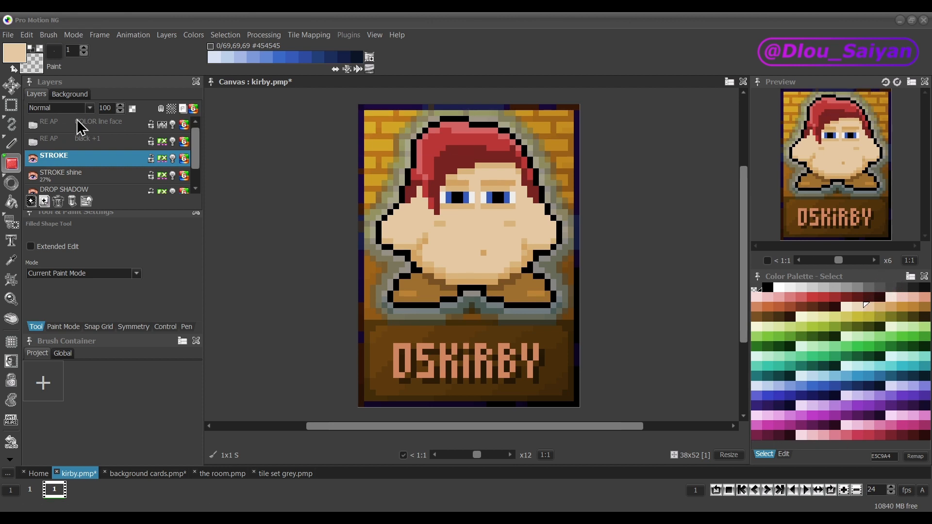
left_click(34, 144)
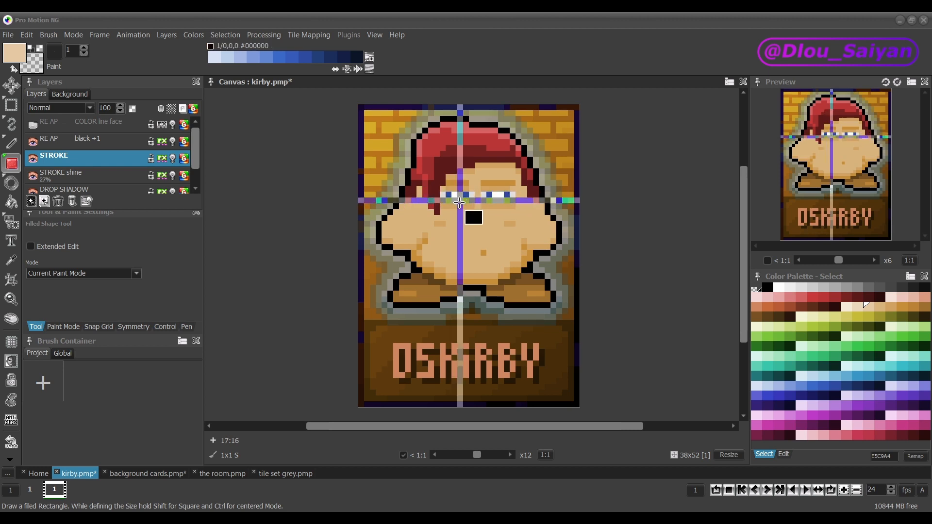
left_click(33, 141)
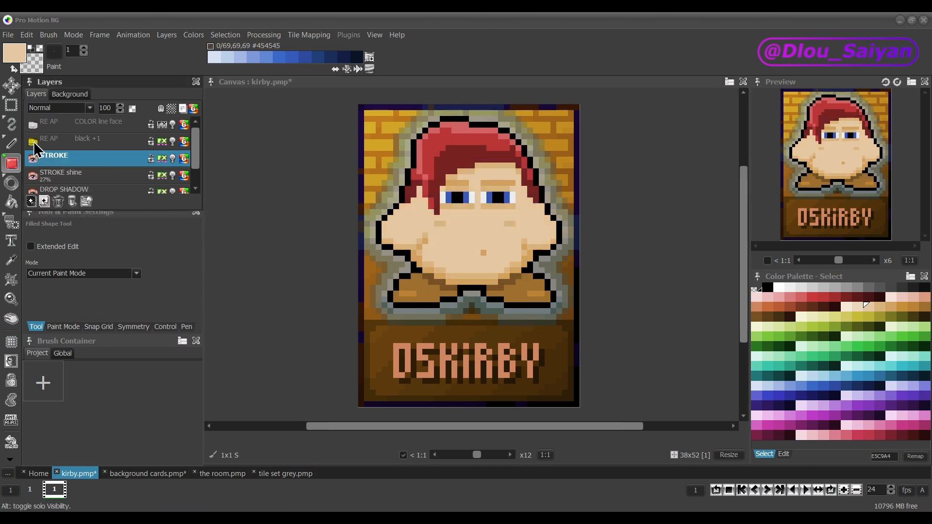
- Pick black (000000) from the palette and toggle the "RE AP black +1" layer's visibility and effects to compare the character's outline and eyes
left_click(767, 288)
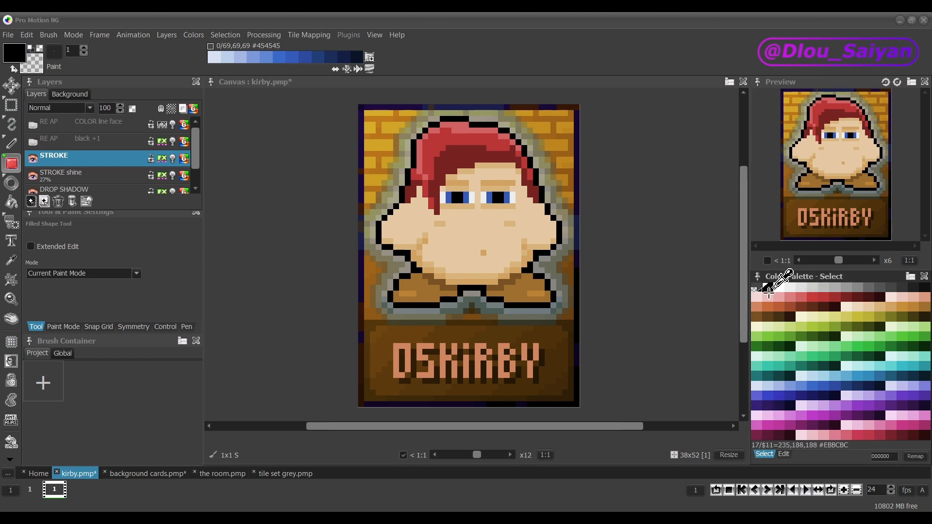
left_click(35, 142)
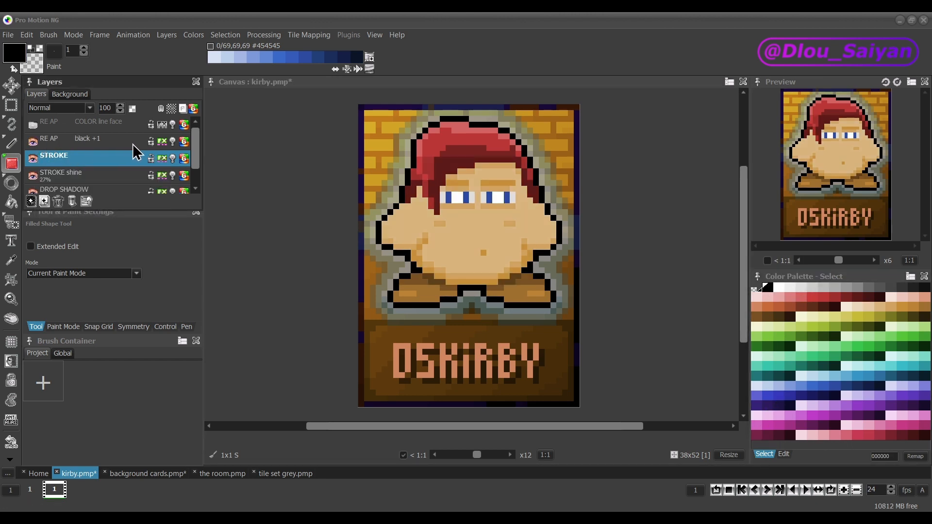
left_click(162, 142)
left_click(162, 142)
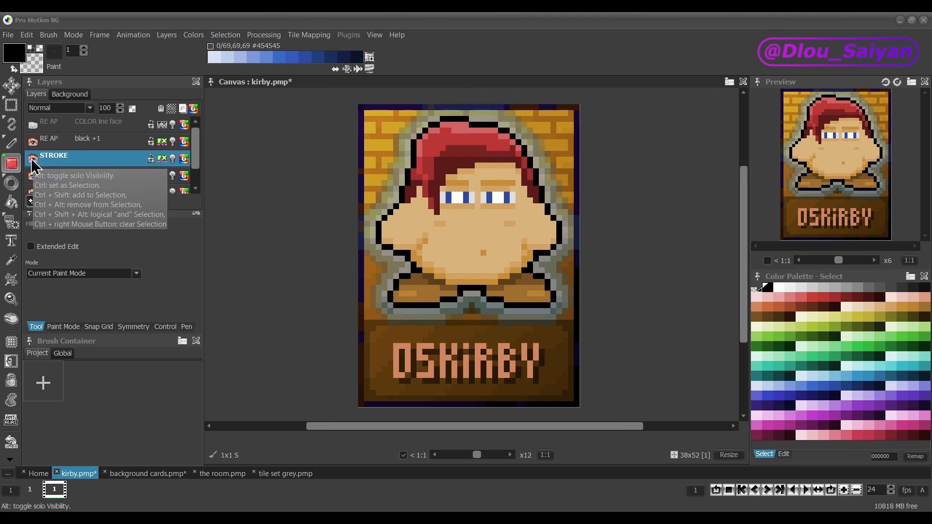
left_click(32, 142)
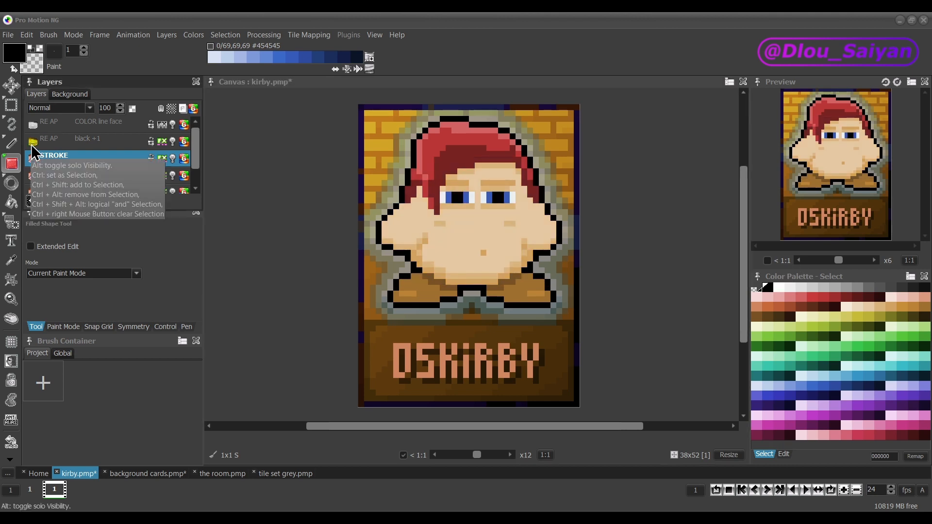
left_click(31, 142)
left_click(31, 142)
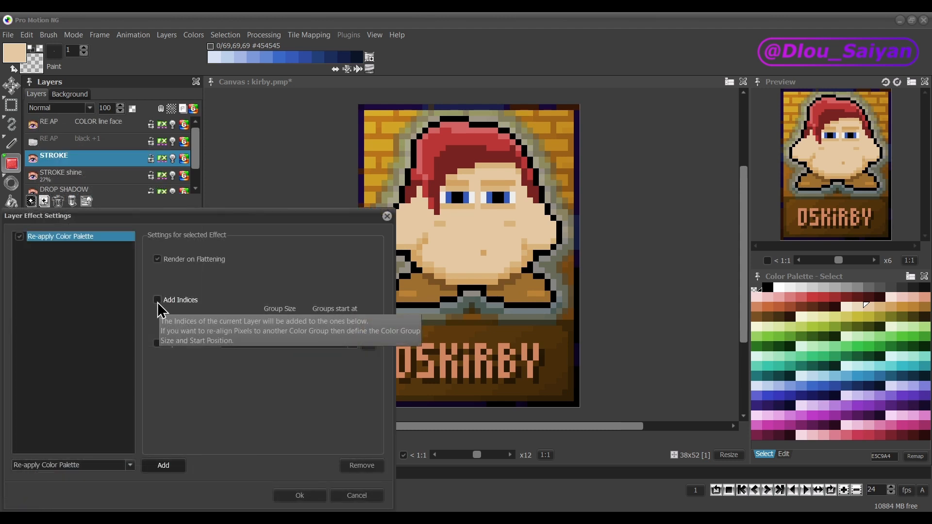
- Enable Add Indices and Use Grouping/Sub-Palettes in the Re-apply Color Palette effect of the "RE AP COLOR line face" layer
left_click(157, 301)
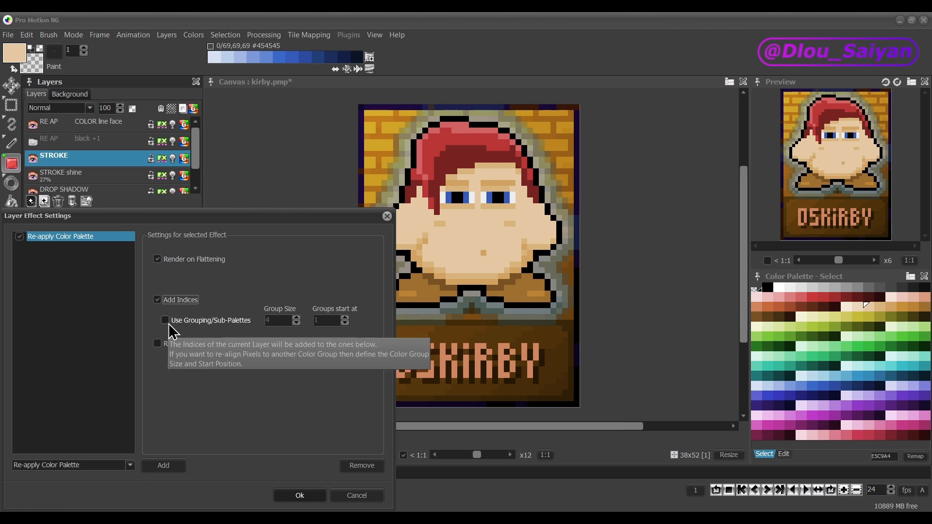
left_click(168, 323)
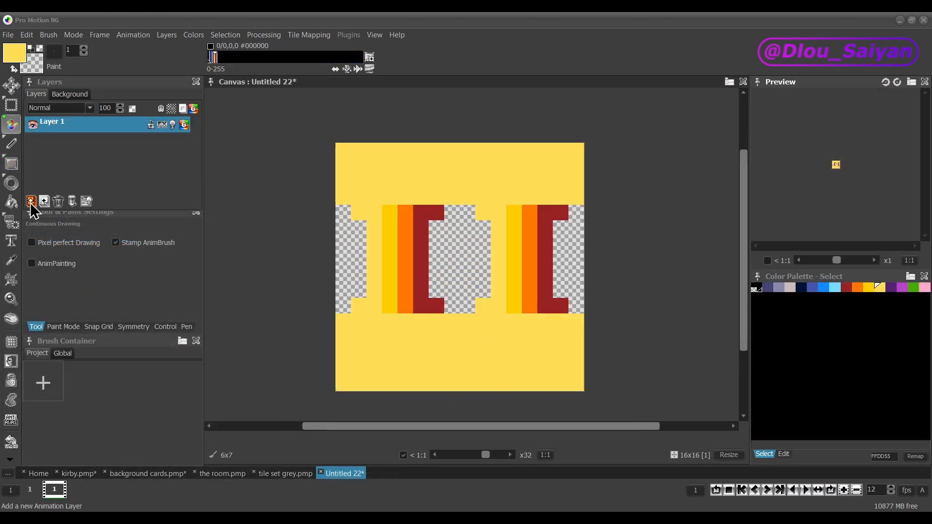
- In the Untitled 22 project, add a new animation layer and give it a Re-apply Color Palette effect with Add Indices enabled
left_click(31, 202)
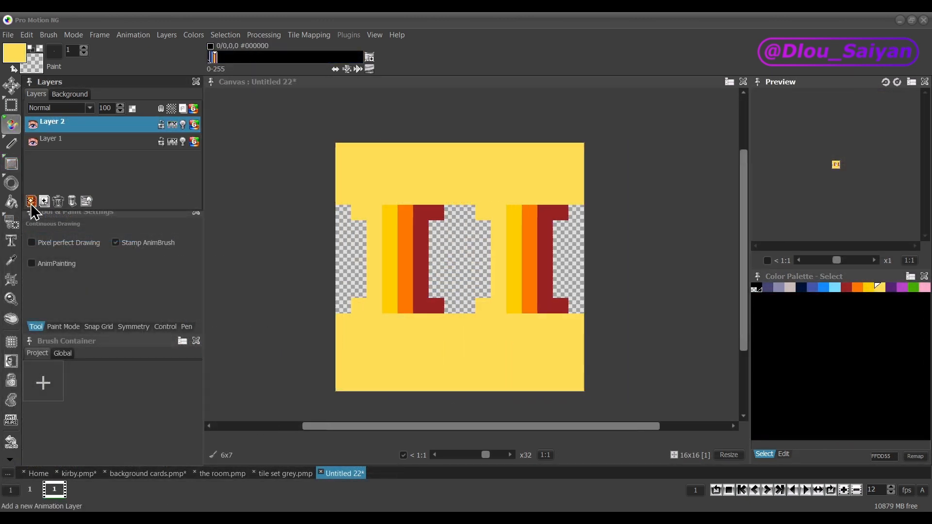
right_click(174, 125)
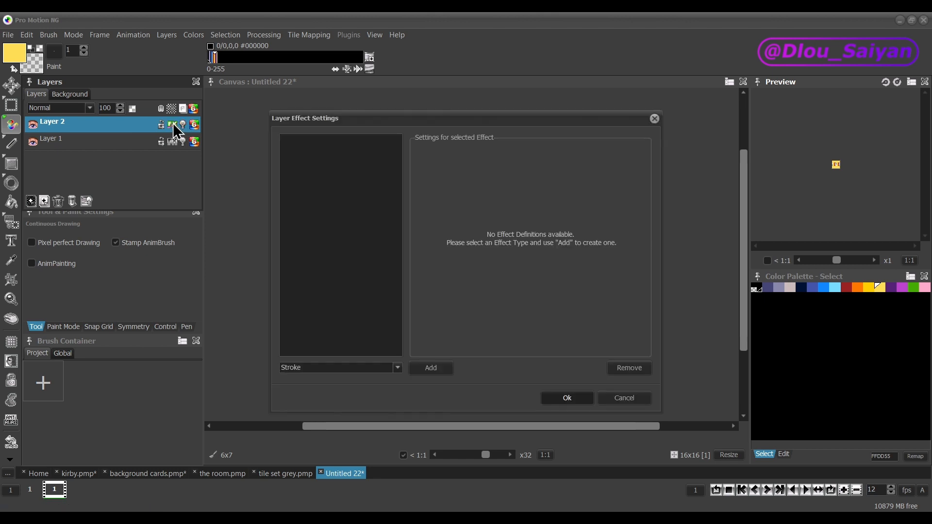
left_click(371, 370)
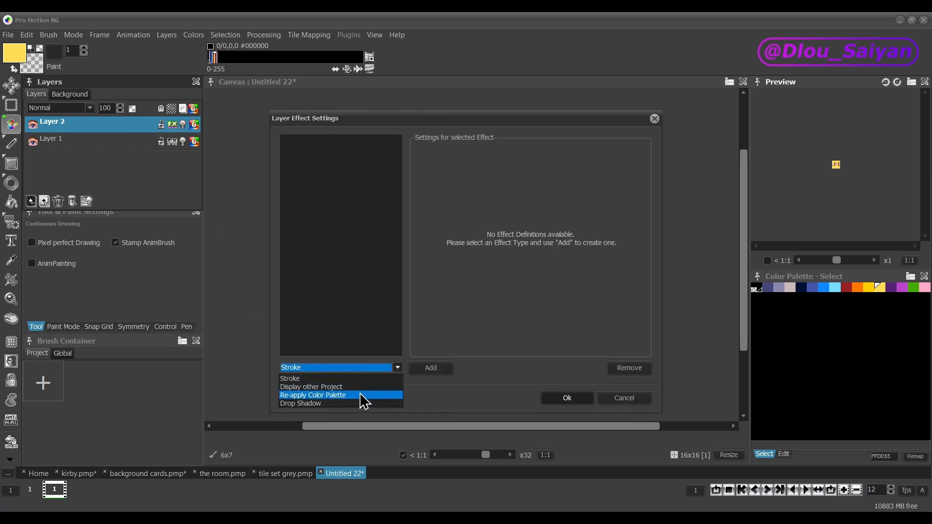
left_click(360, 395)
left_click(442, 369)
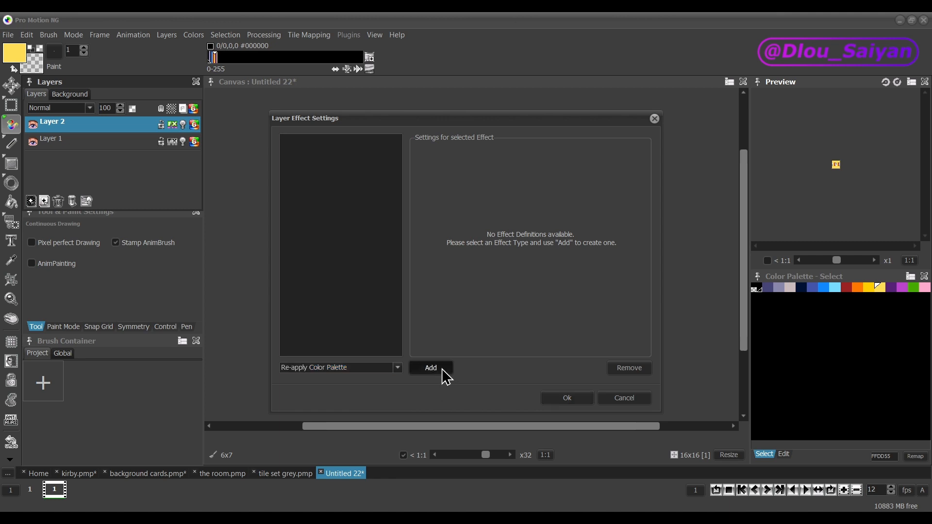
left_click(427, 203)
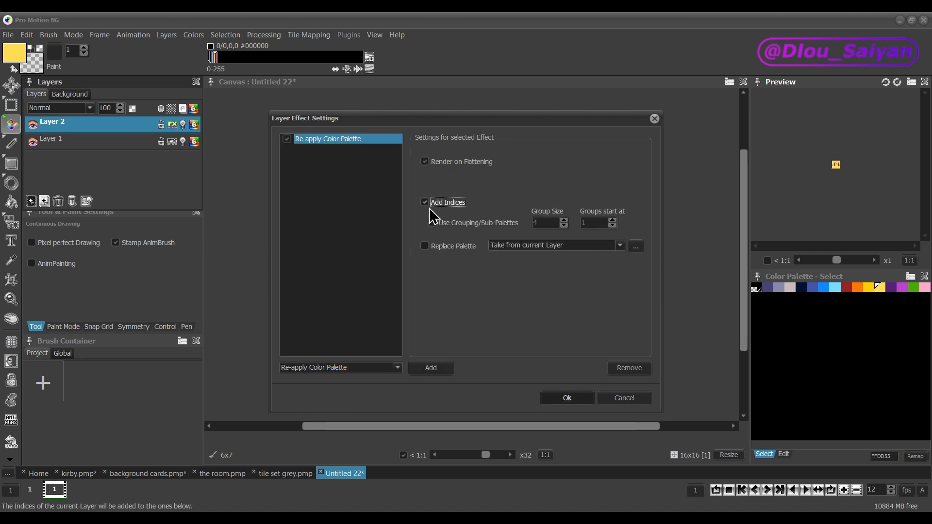
- Enable Use Grouping/Sub-Palettes in the Re-apply Color Palette effect with a group size of 4 and confirm the effect settings
left_click(432, 223)
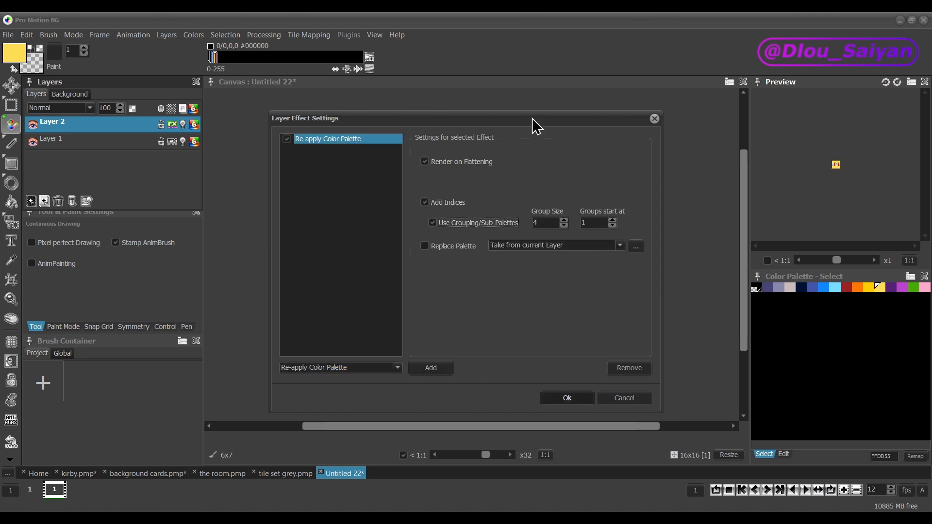
left_click_drag(536, 126, 270, 225)
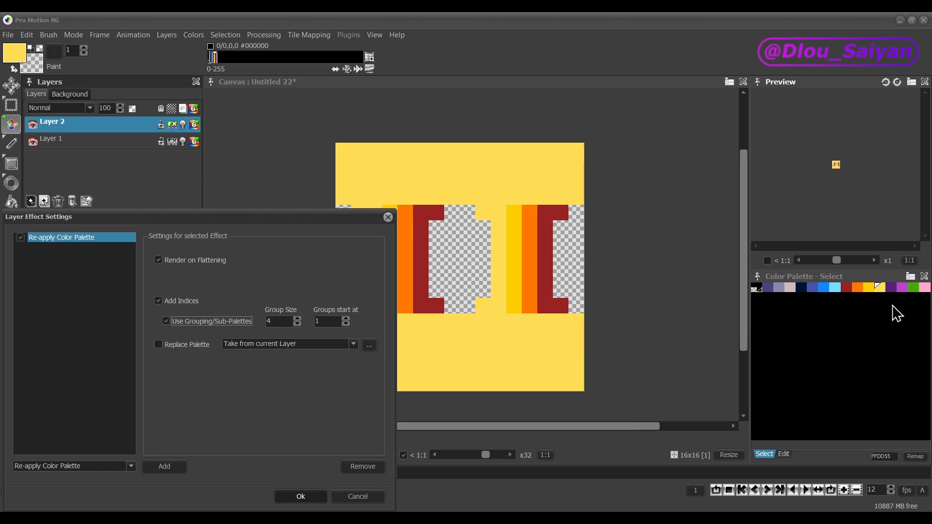
left_click(282, 321)
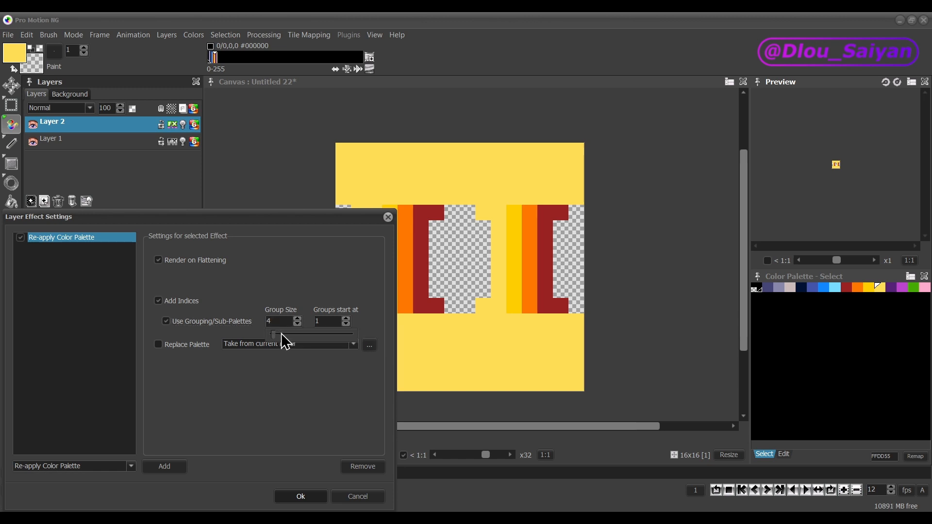
left_click_drag(274, 335, 267, 339)
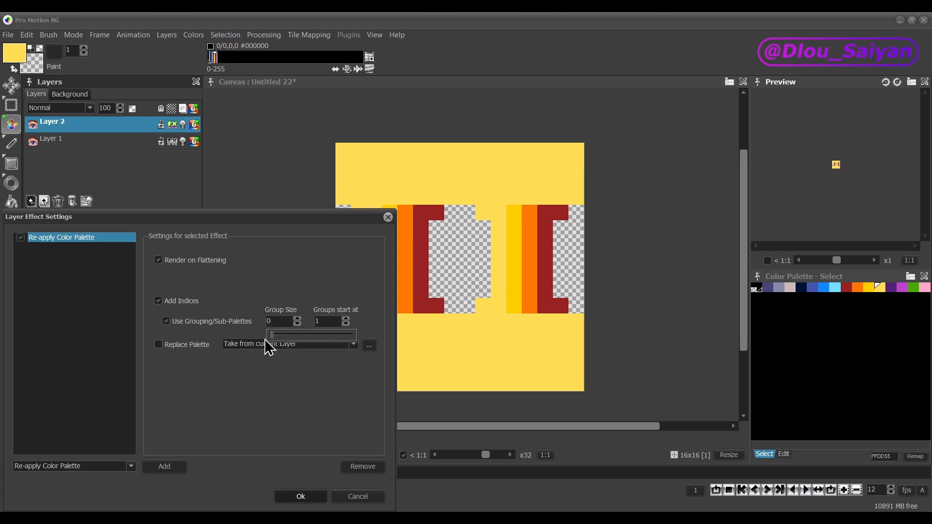
left_click(297, 319)
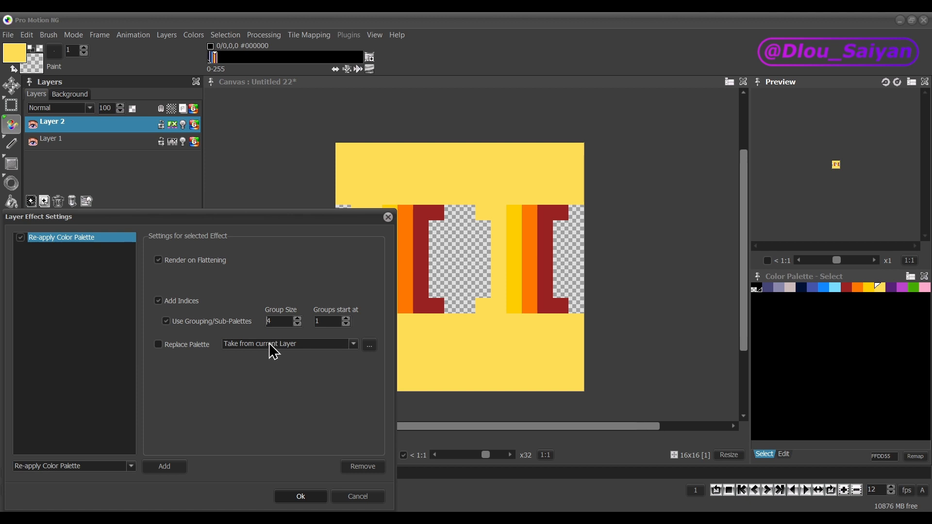
left_click(301, 497)
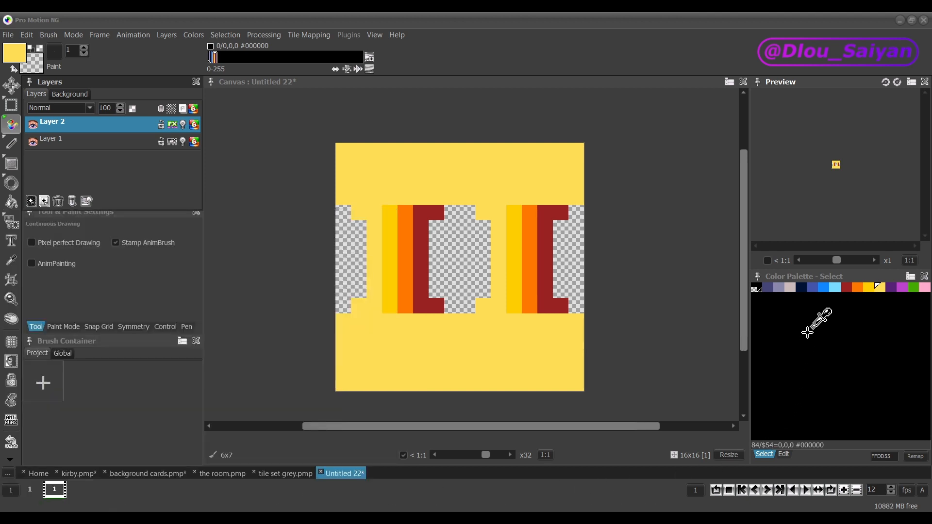
- In the palette's edit mode, copy the gray, blue, red-to-yellow and purple-to-pink groups of four colors onto separate rows below
left_click(780, 453)
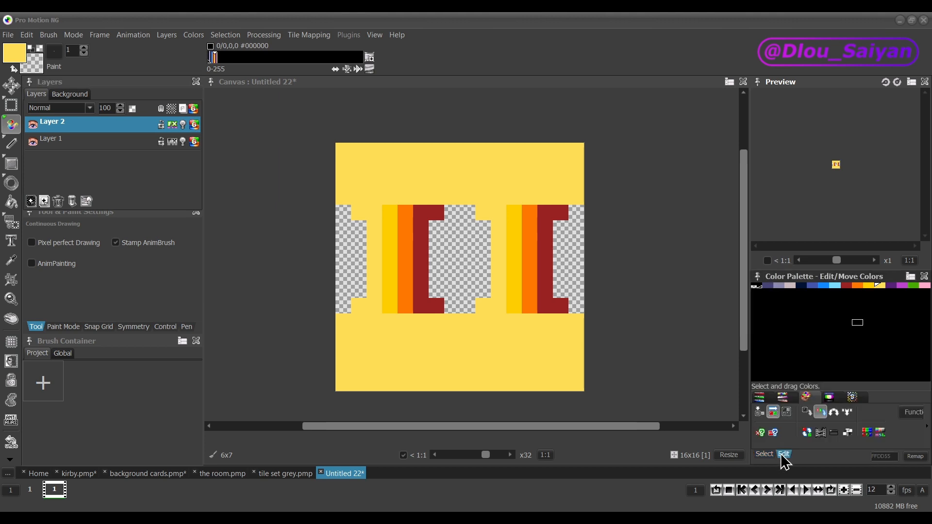
left_click(755, 284)
left_click_drag(755, 285, 789, 286)
left_click_drag(779, 286, 777, 313)
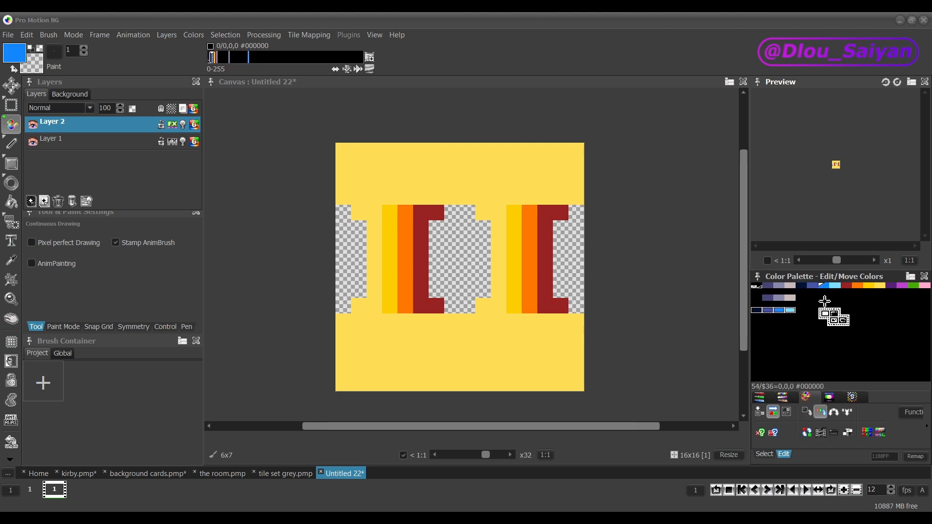
left_click_drag(846, 286, 775, 323)
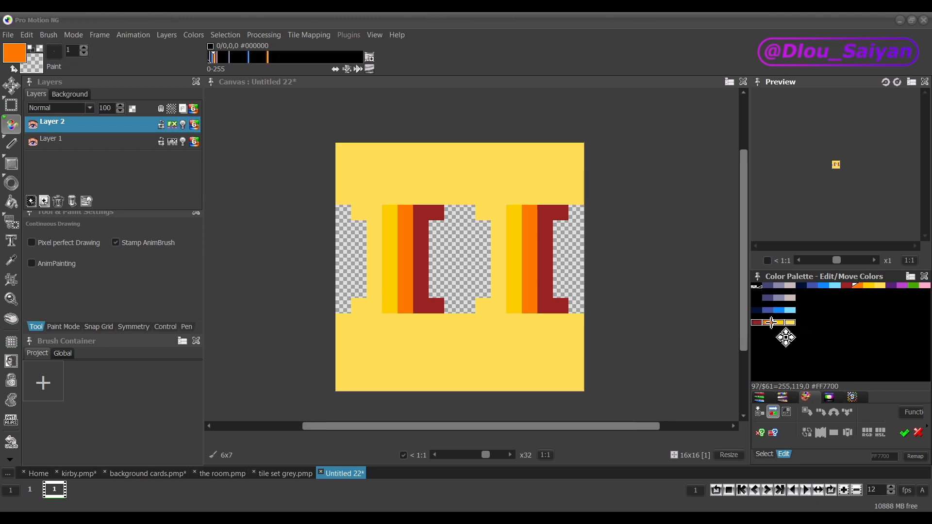
left_click(891, 286)
left_click_drag(917, 287, 784, 350)
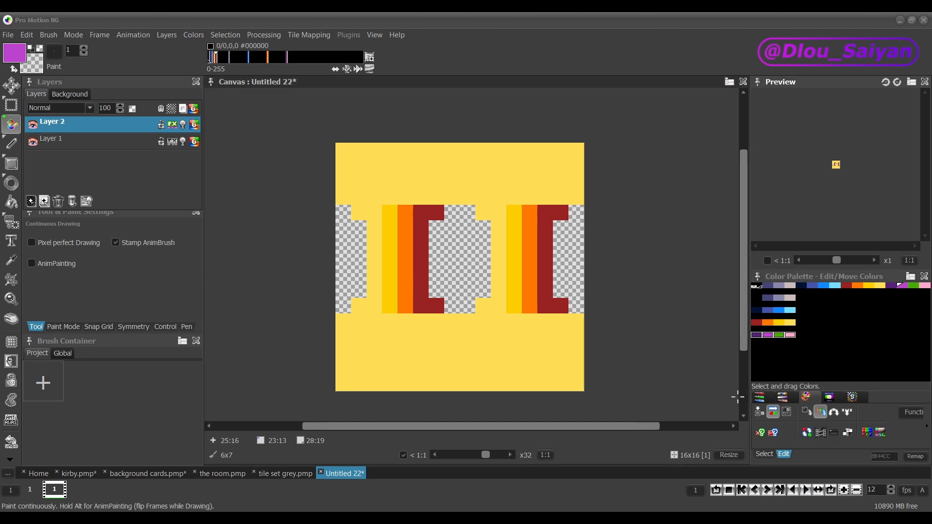
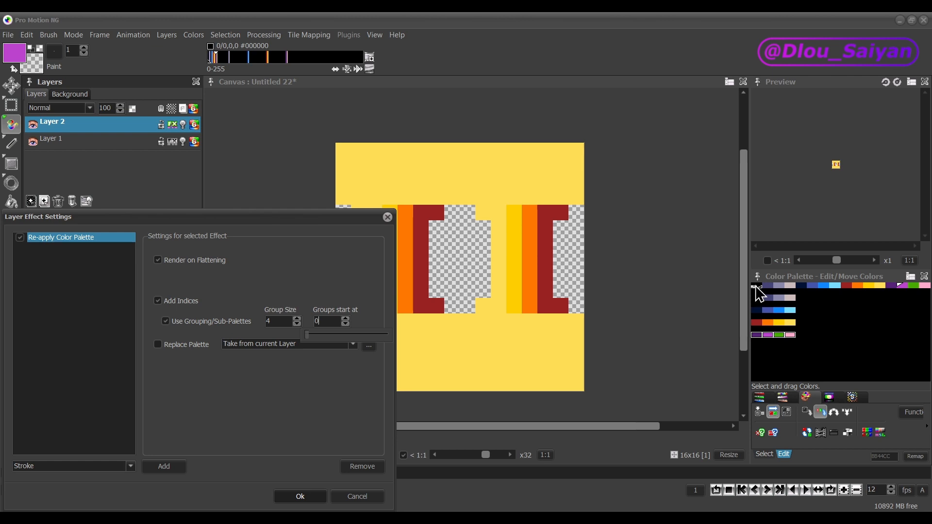
- Adjust the effect's Groups start at value, confirm it, and select the blue group of four colors in the palette
left_click(345, 319)
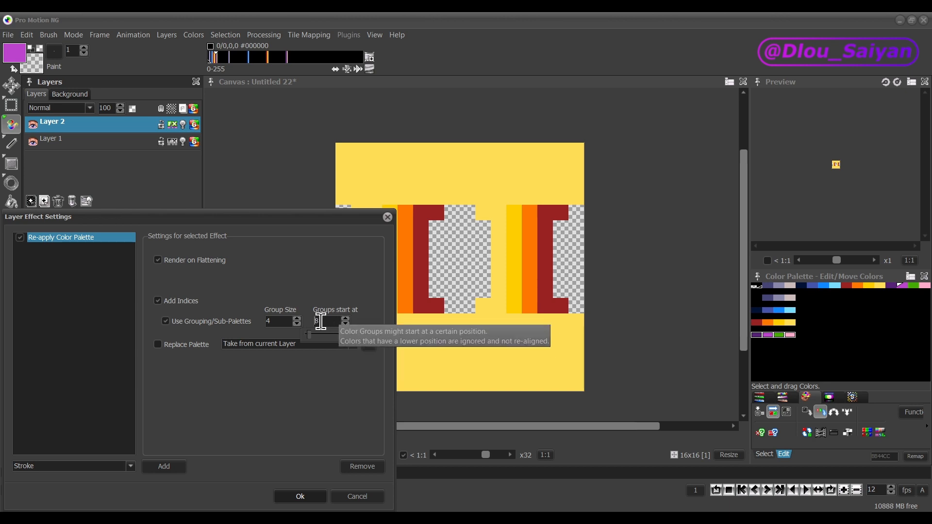
key("Return")
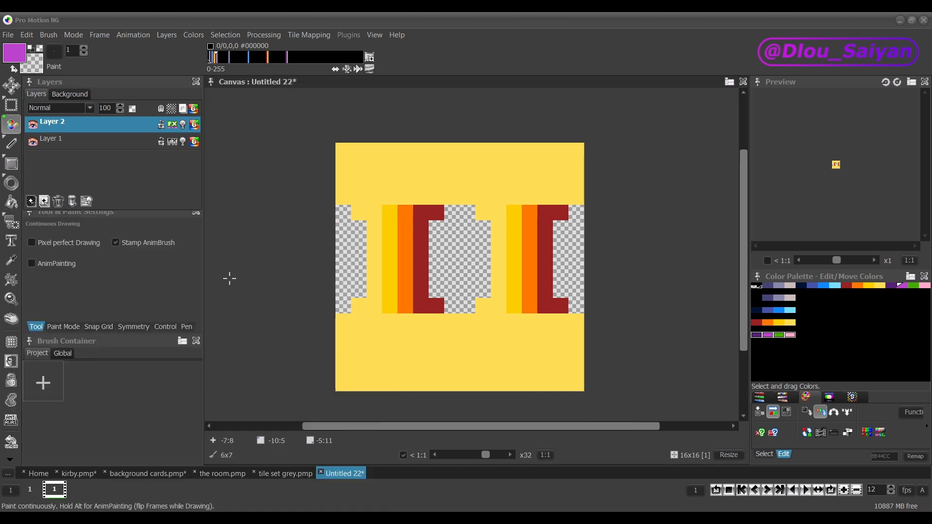
left_click(845, 286)
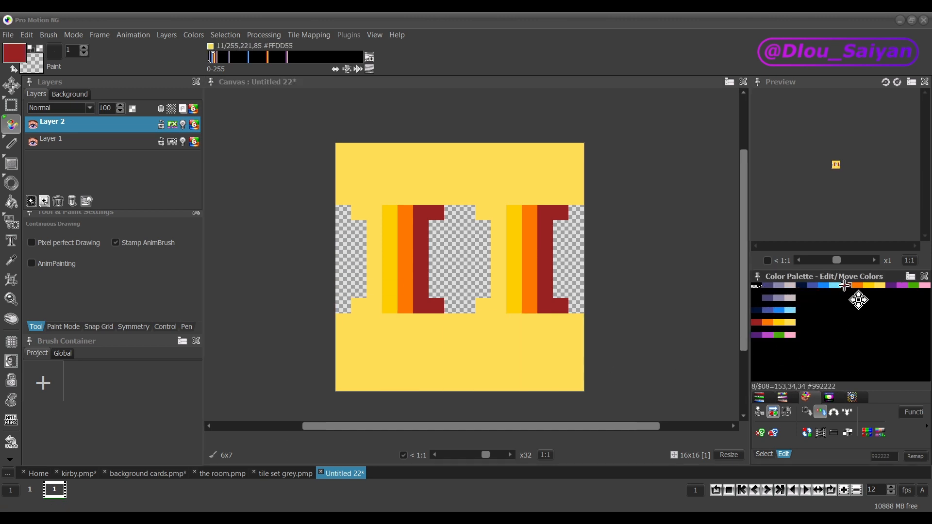
left_click_drag(845, 285, 807, 286)
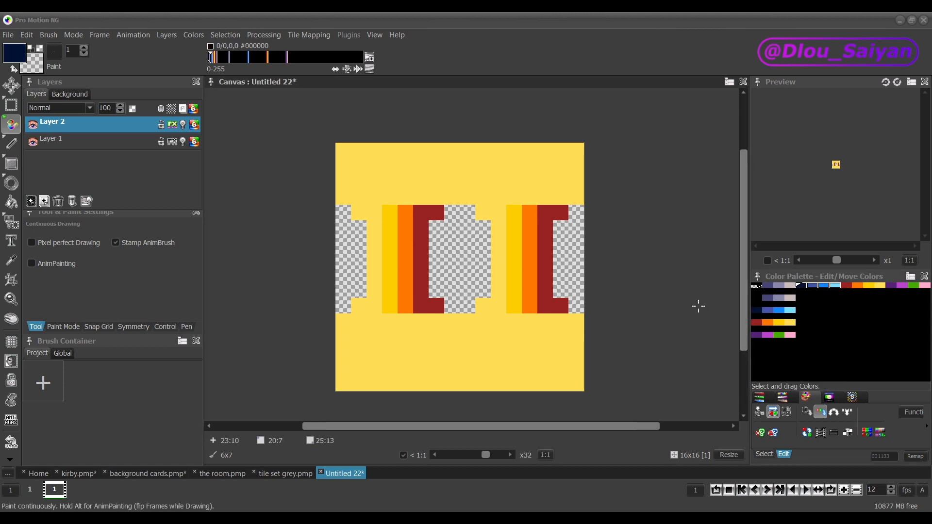
- Fill the whole canvas on Layer 2 with a blue (1188FF) rectangle and turn off the layer's effects to compare
left_click(822, 285)
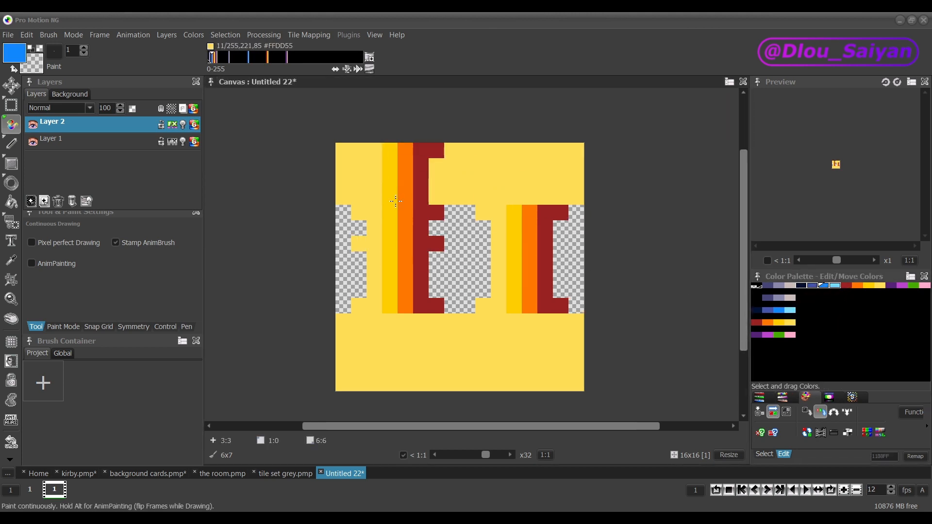
key("r")
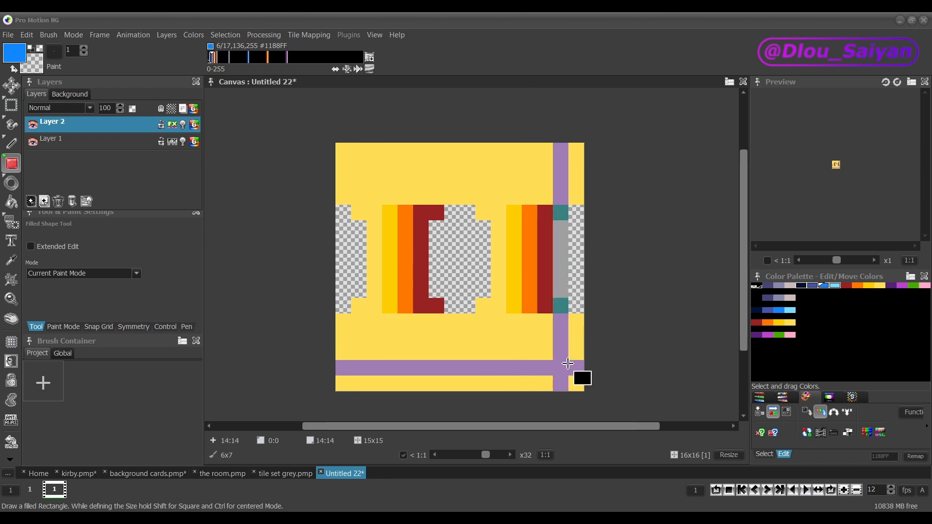
left_click_drag(576, 384, 576, 385)
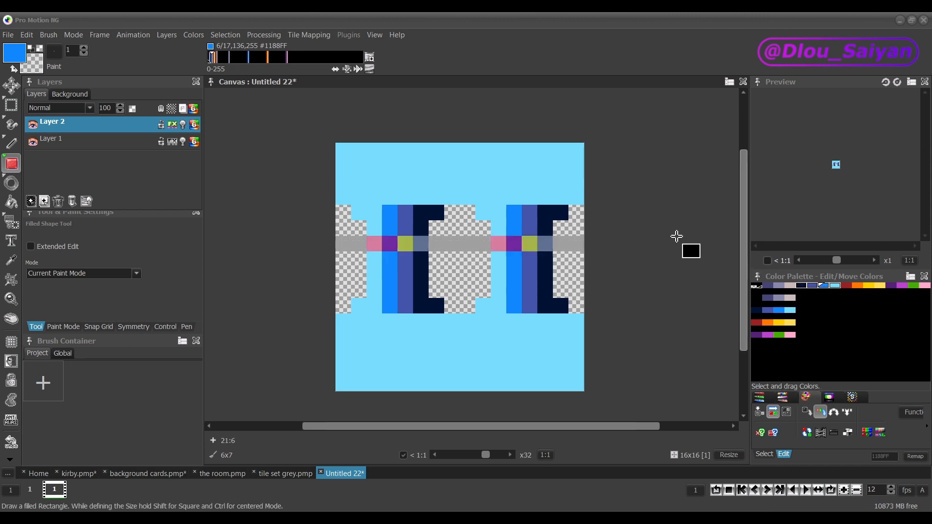
left_click(171, 125)
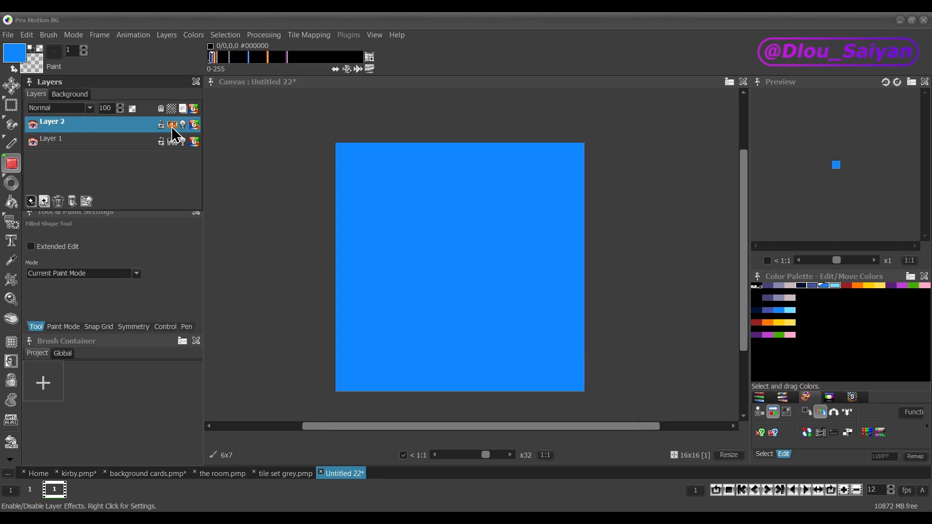
- Fill Layer 2's canvas with a light blue (77DDFF) rectangle and turn the layer's effects back on
left_click(833, 286)
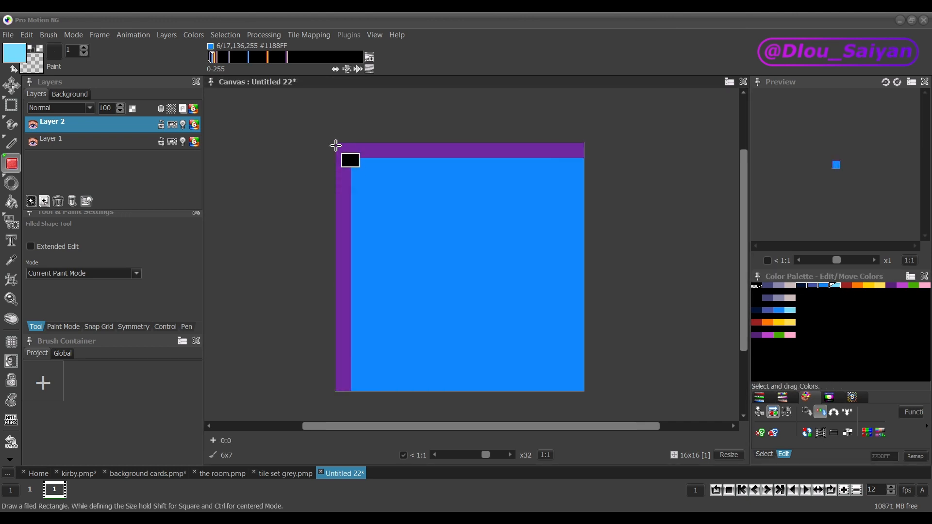
left_click_drag(340, 145, 578, 386)
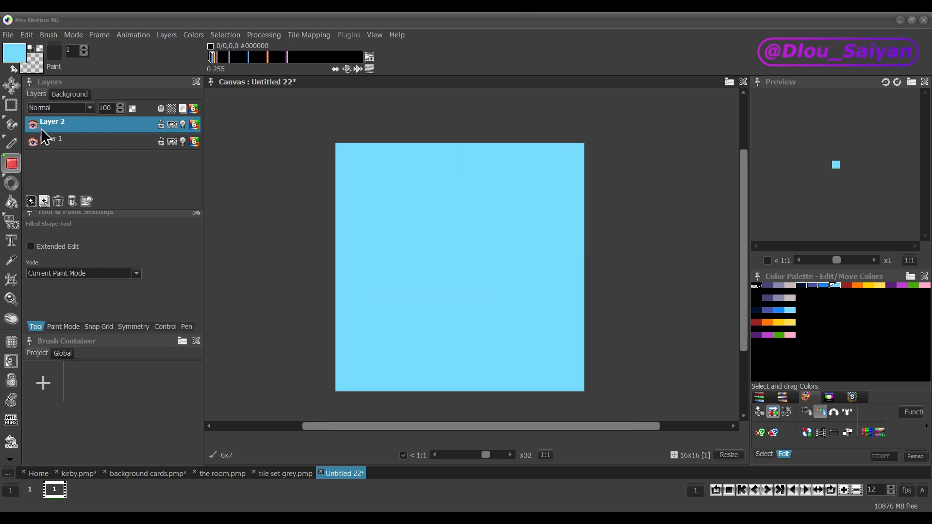
left_click(175, 125)
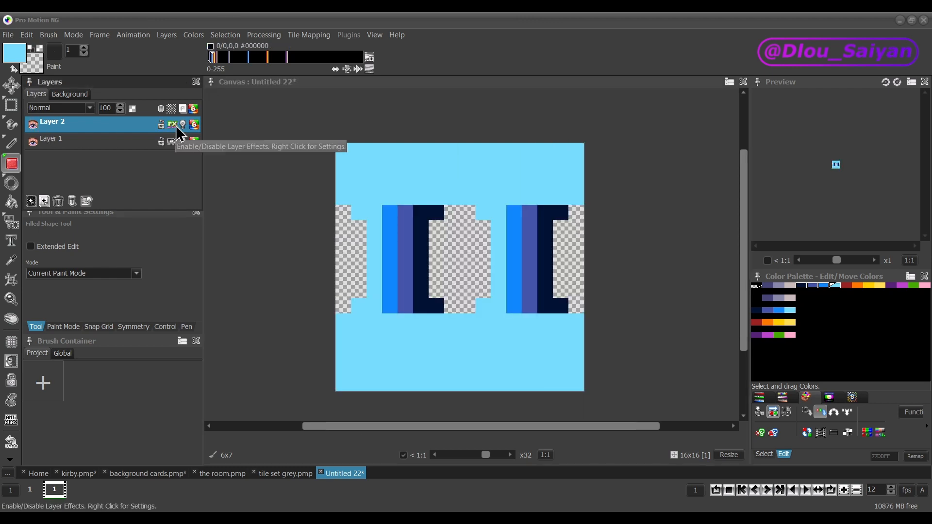
- Draw a dark navy (001133) filled rectangle over slightly more than the left half of Layer 2 and toggle the layer's effects to compare
left_click(803, 285)
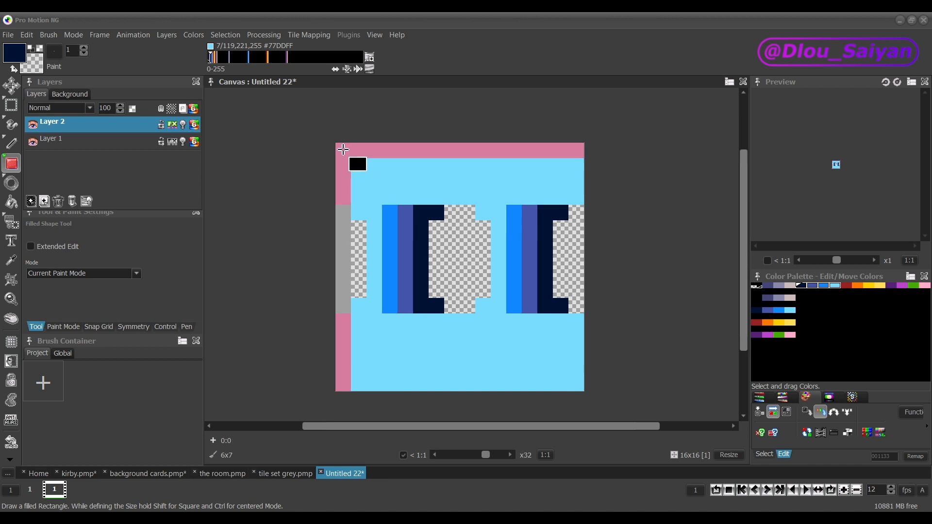
left_click_drag(342, 150, 468, 383)
left_click(173, 125)
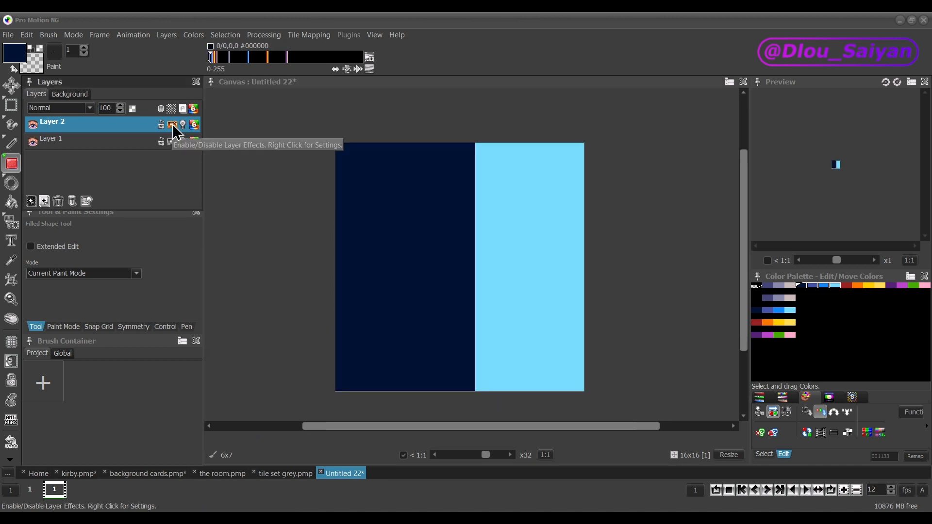
left_click(173, 125)
left_click(173, 125)
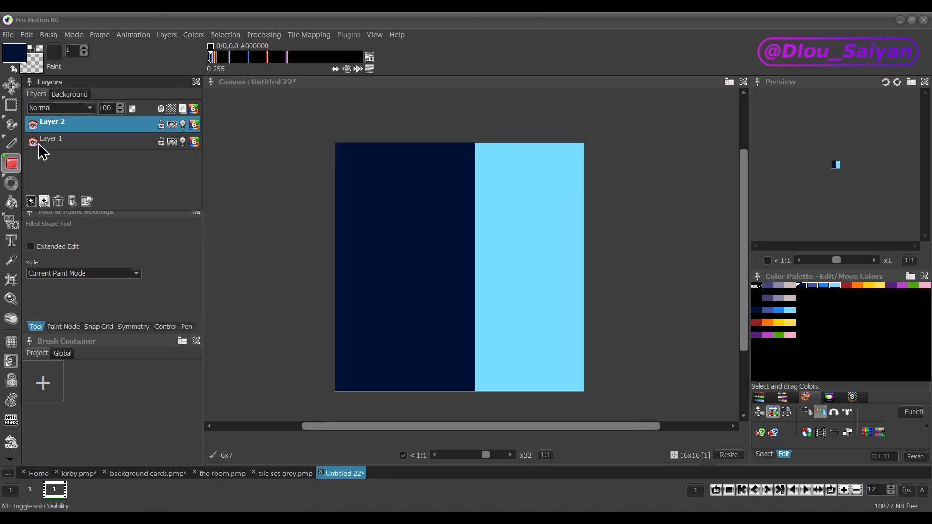
left_click(172, 125)
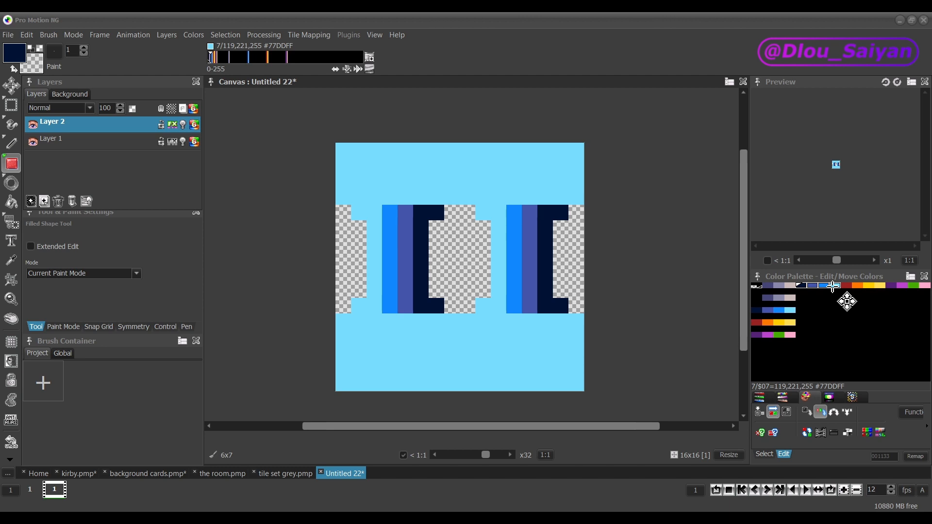
- Pick purple (BB44CC) from the palette and fill the whole canvas on Layer 2 with it
left_click_drag(832, 287, 904, 286)
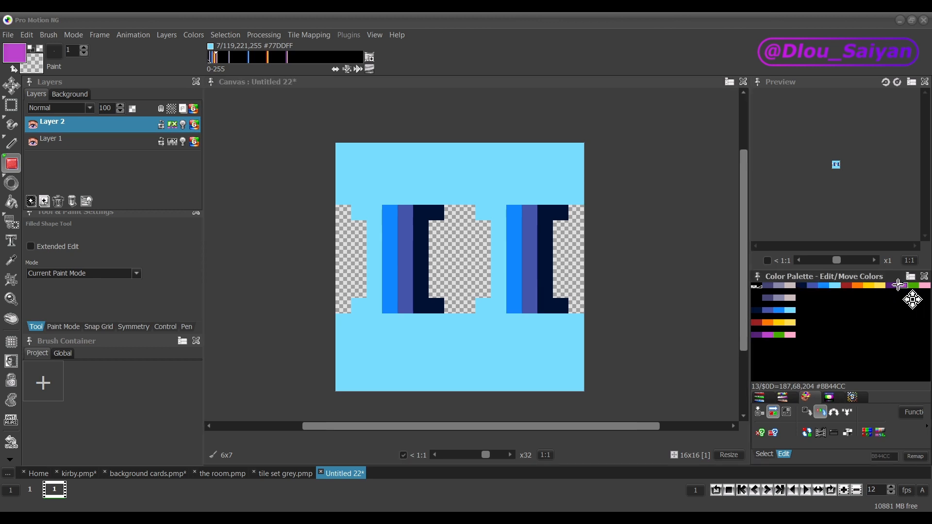
left_click_drag(342, 148, 582, 385)
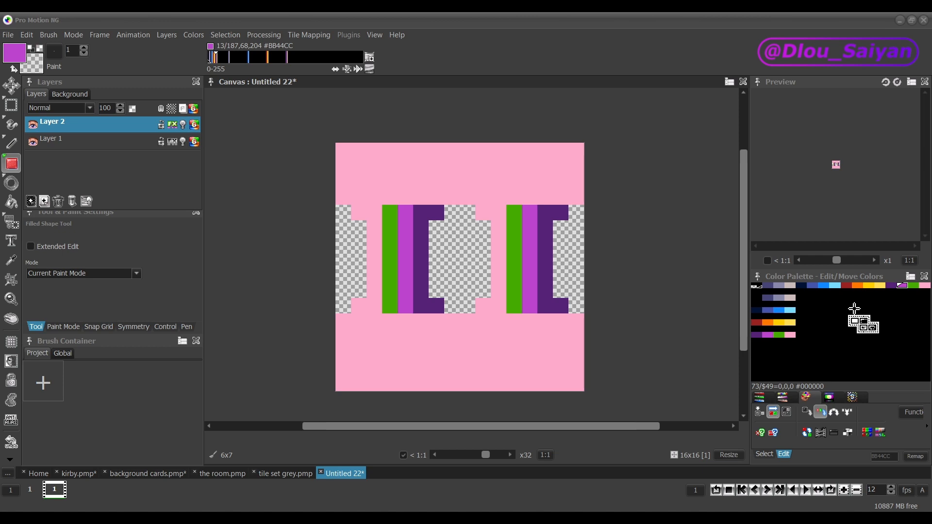
- Create a smooth color gradient within each of the four-color groups in the first palette row
left_click_drag(890, 285, 924, 285)
key("r")
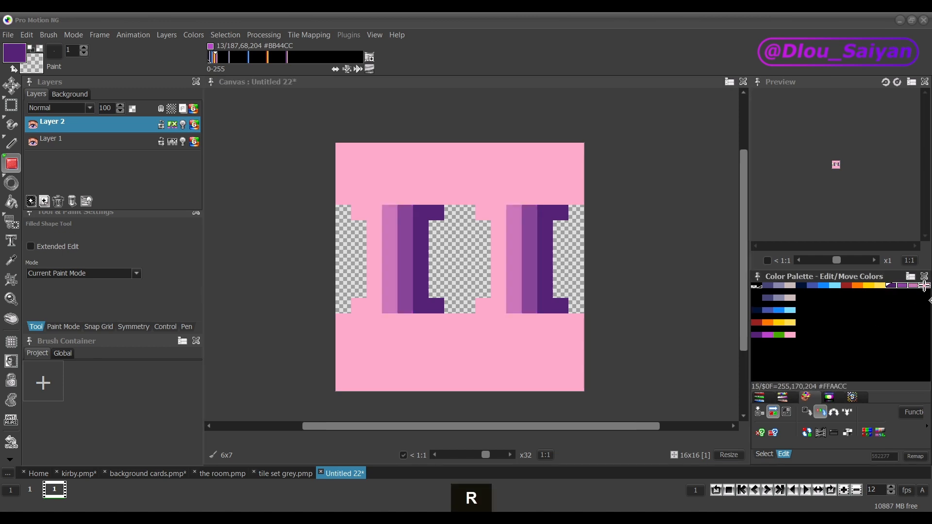
key("r")
key("r")
key("r")
- Check Layer 2's effect settings, then fill its canvas in turn with CCBBBB, 4499BB and the light orange of the red-to-yellow group
right_click(88, 125)
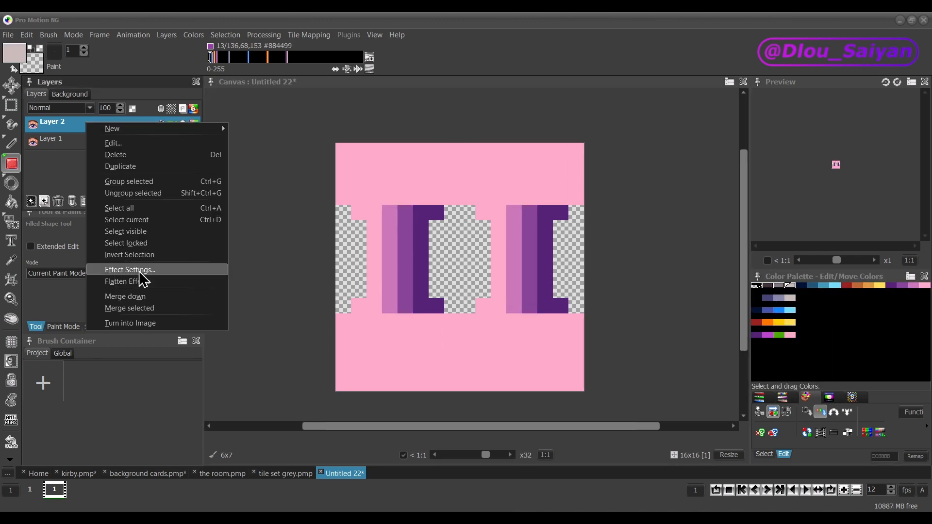
left_click(139, 272)
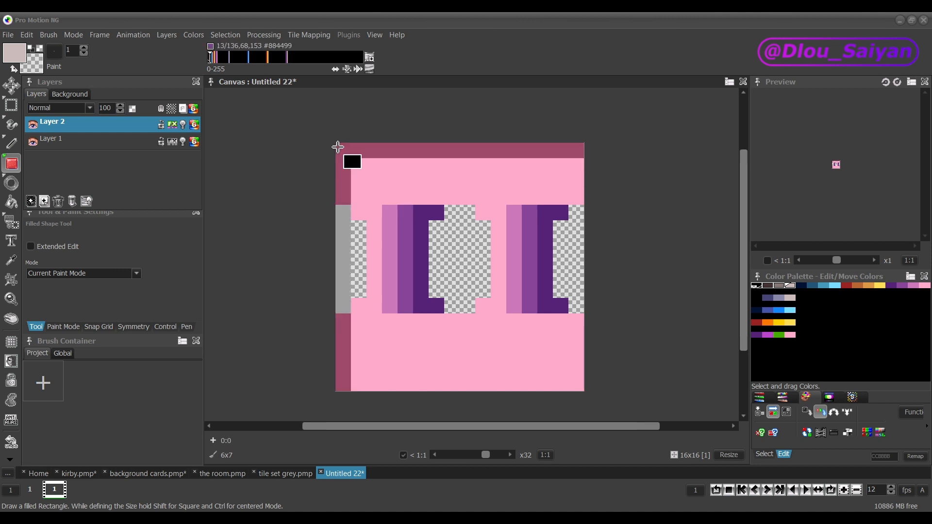
left_click_drag(338, 147, 588, 387)
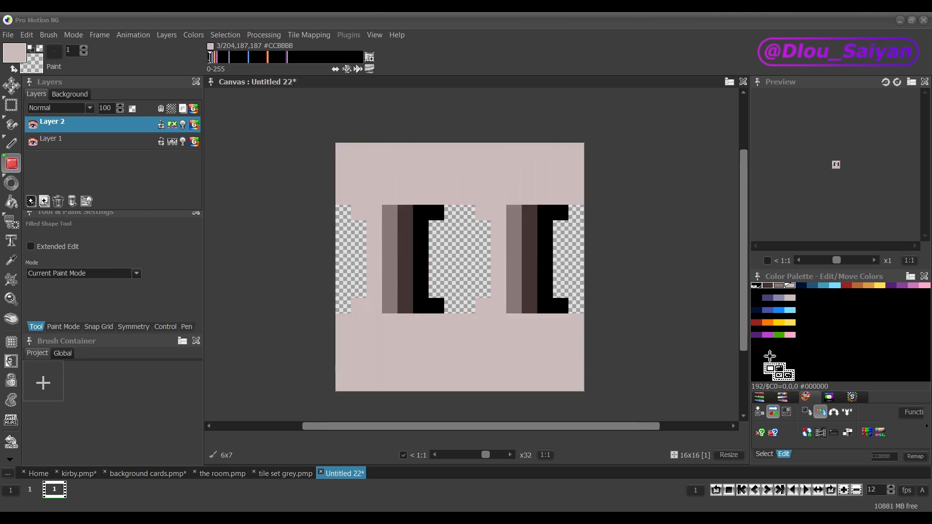
left_click(823, 286)
left_click_drag(342, 150, 615, 404)
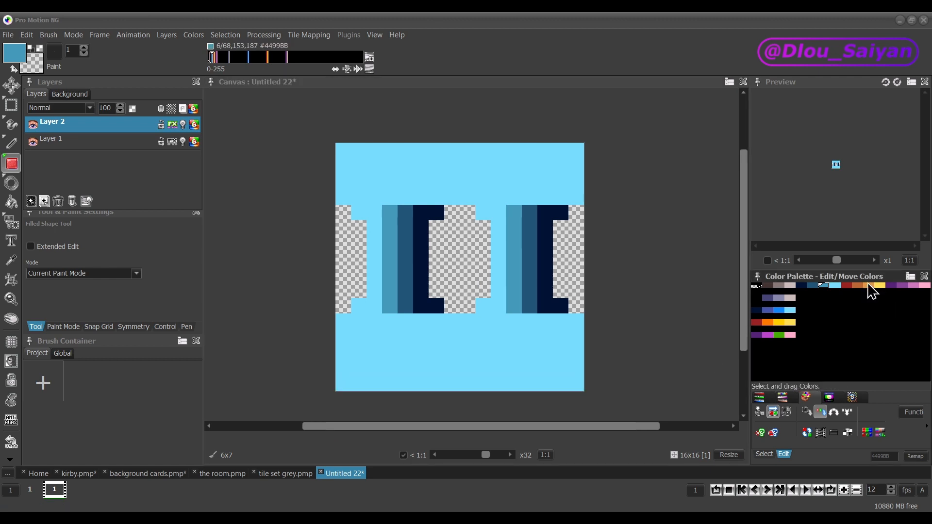
left_click(868, 285)
left_click_drag(347, 149, 633, 396)
- Pick the pinkish purple from the last palette group, hide Layer 2 and select Layer 1
left_click(913, 285)
left_click(35, 123)
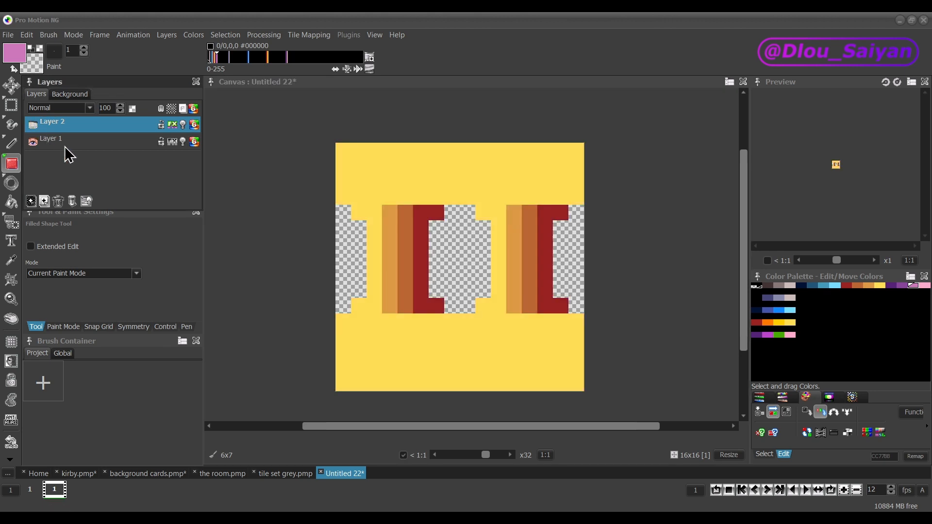
left_click(63, 140)
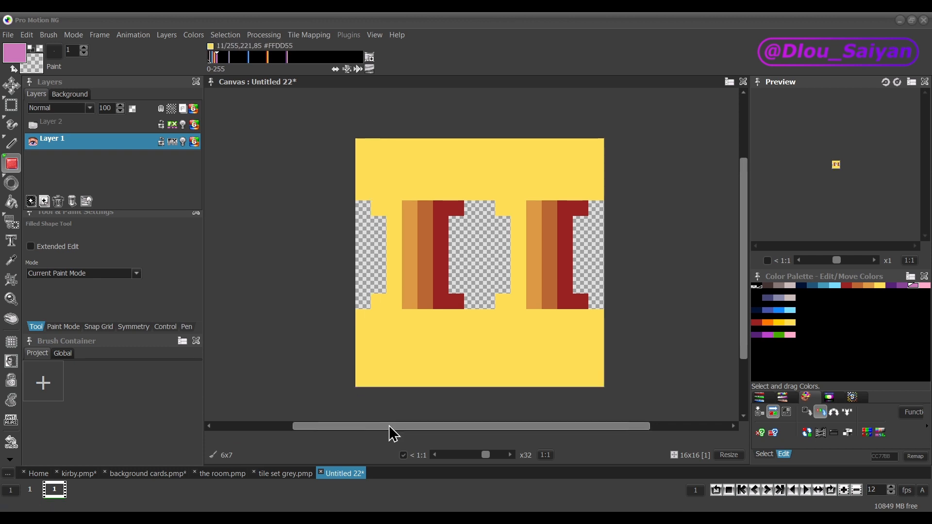
- In the tile set grey.pmp project, delete Layer 2 and rename Layer 1 as base
left_click(286, 475)
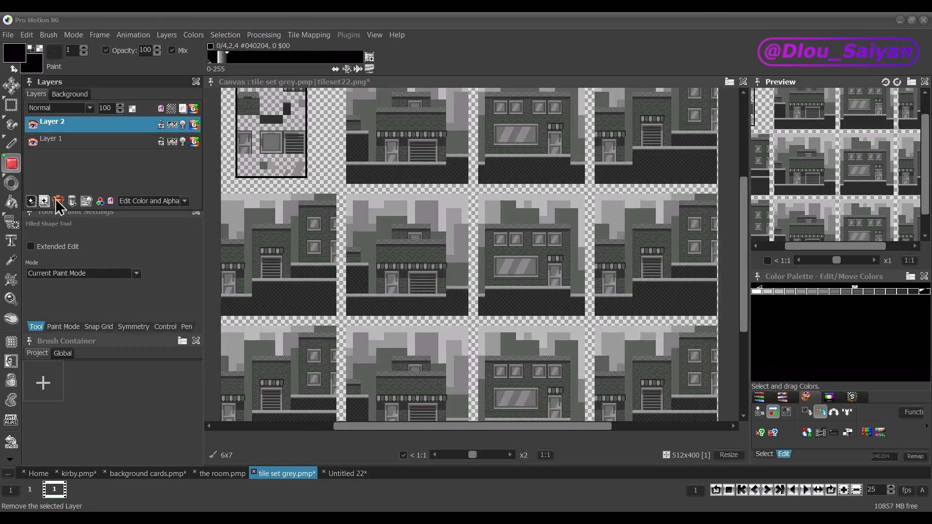
left_click(57, 202)
double_click(52, 130)
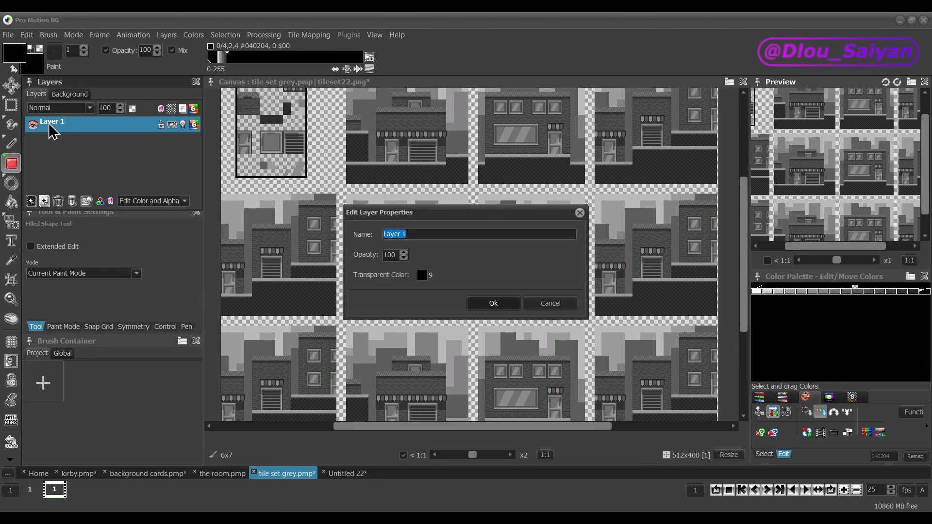
type("base")
key("Return")
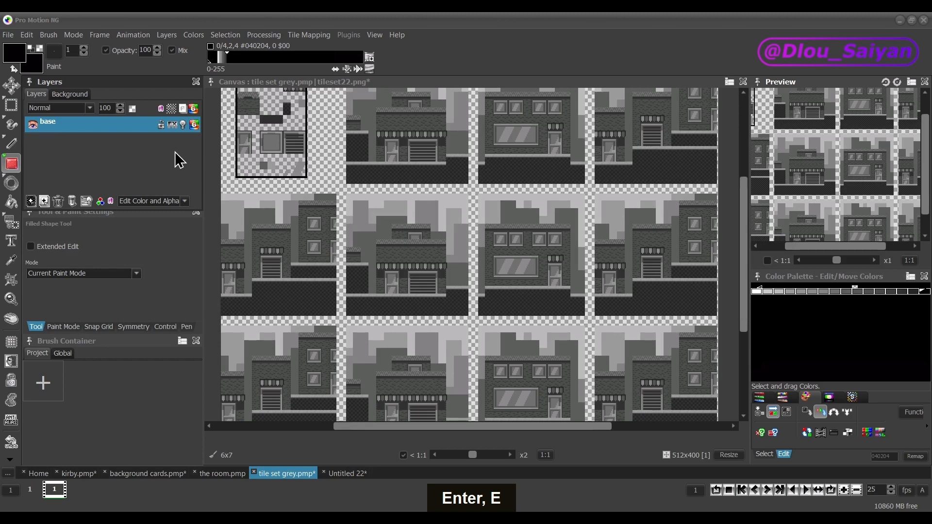
- Lock the base layer and create a new layer above it with a Re-apply Color Palette effect
left_click(162, 128)
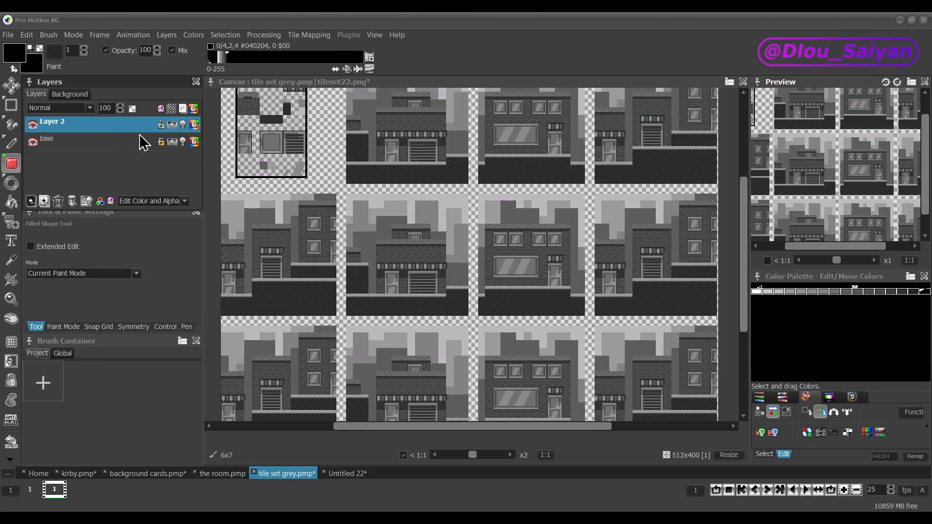
left_click(171, 126)
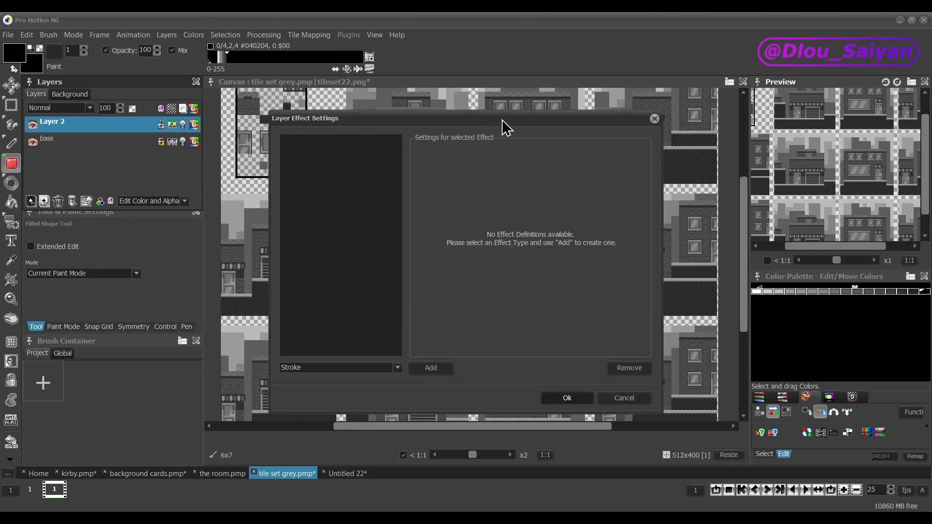
left_click_drag(505, 128, 228, 231)
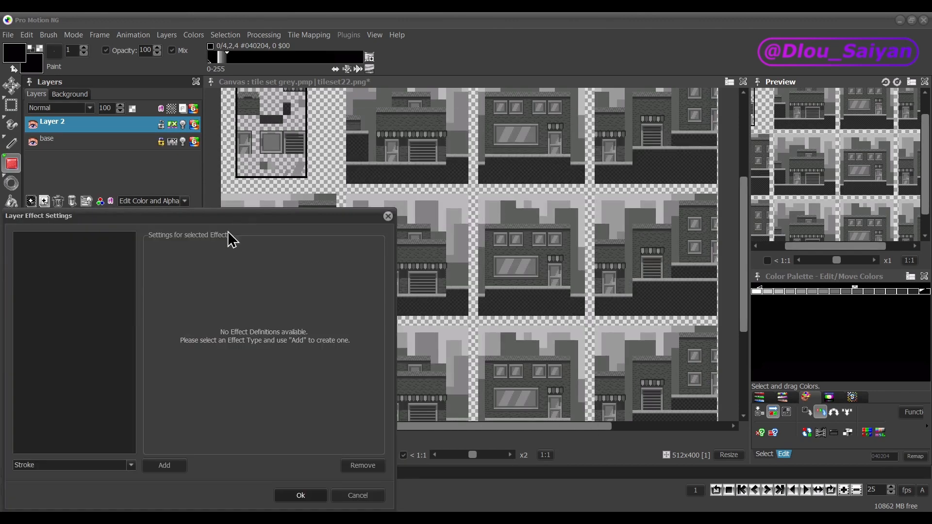
left_click(131, 465)
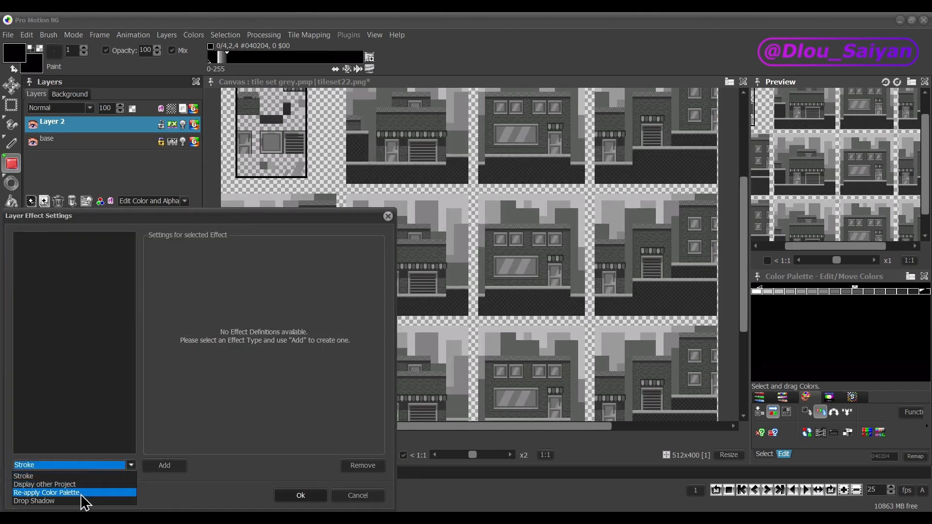
left_click(47, 492)
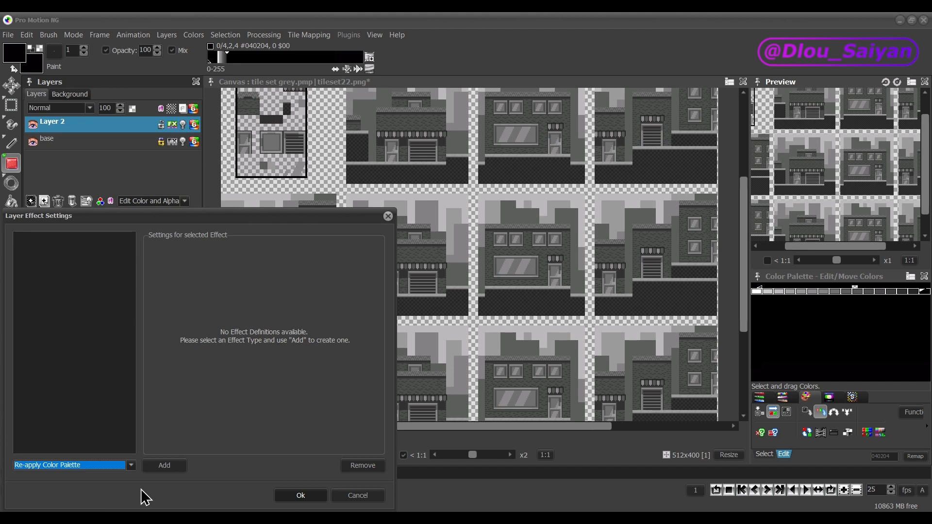
left_click(165, 466)
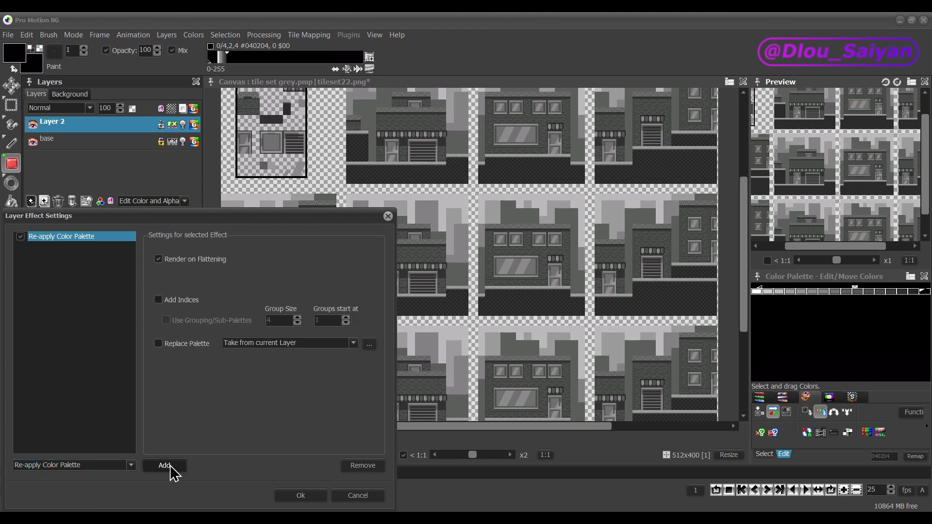
- Enable Add Indices and sub-palette grouping for the effect, with a group size of 16 and groups starting at 16
left_click(158, 301)
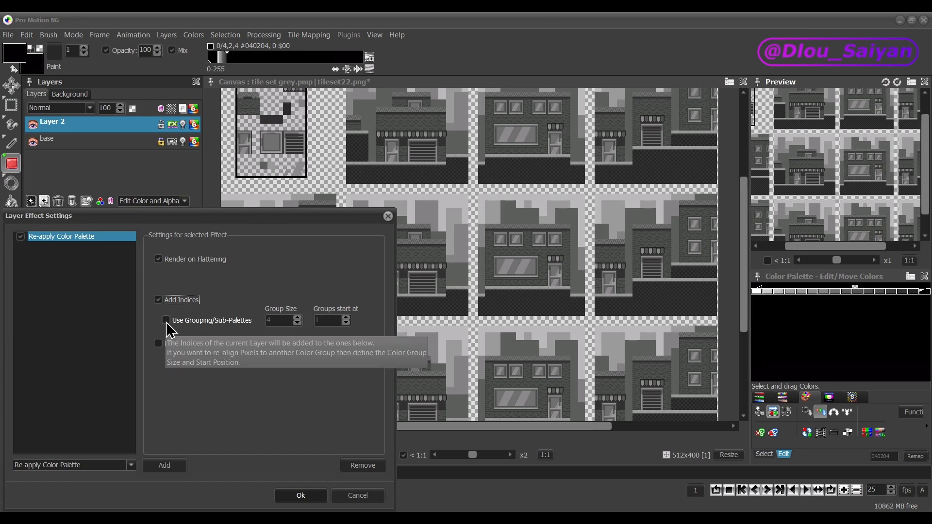
left_click(166, 321)
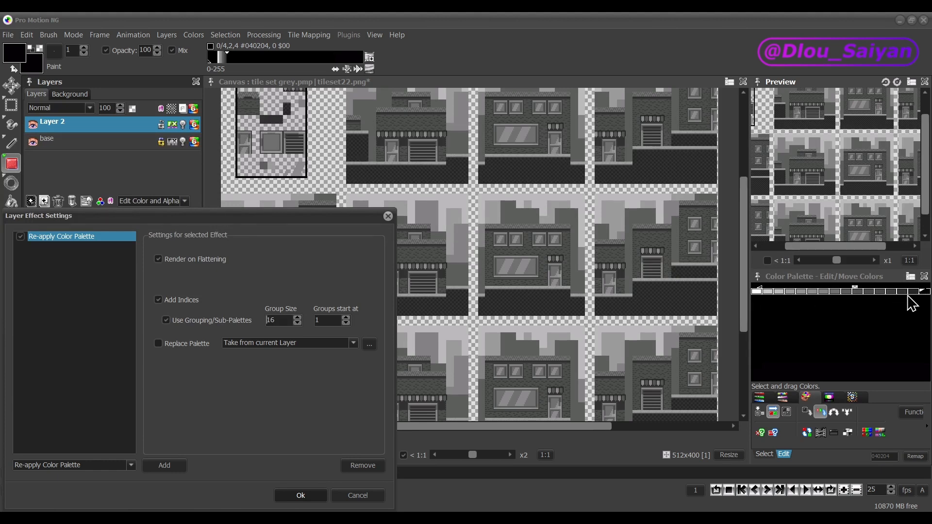
left_click(346, 324)
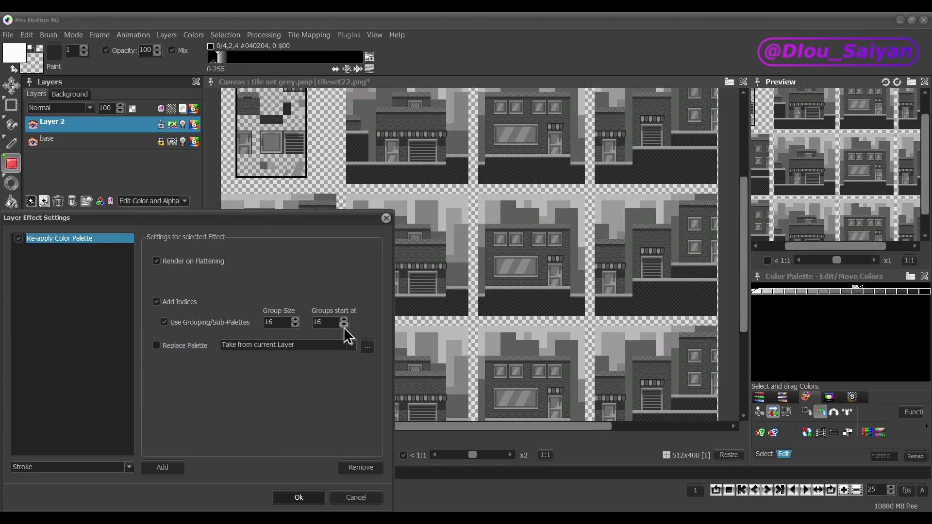
left_click(298, 497)
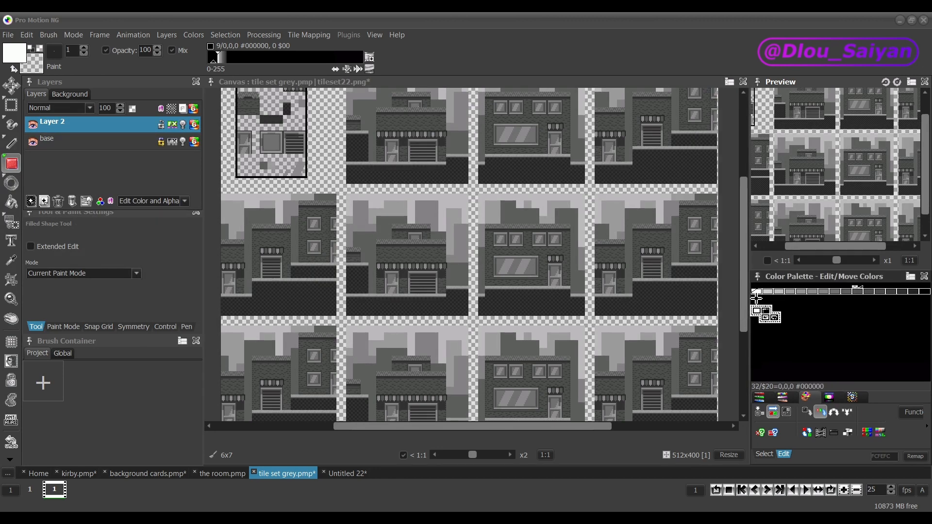
- Start the palette rows below the greys with red, yellow, blue, turquoise and magenta, and fade each row to black
double_click(756, 293)
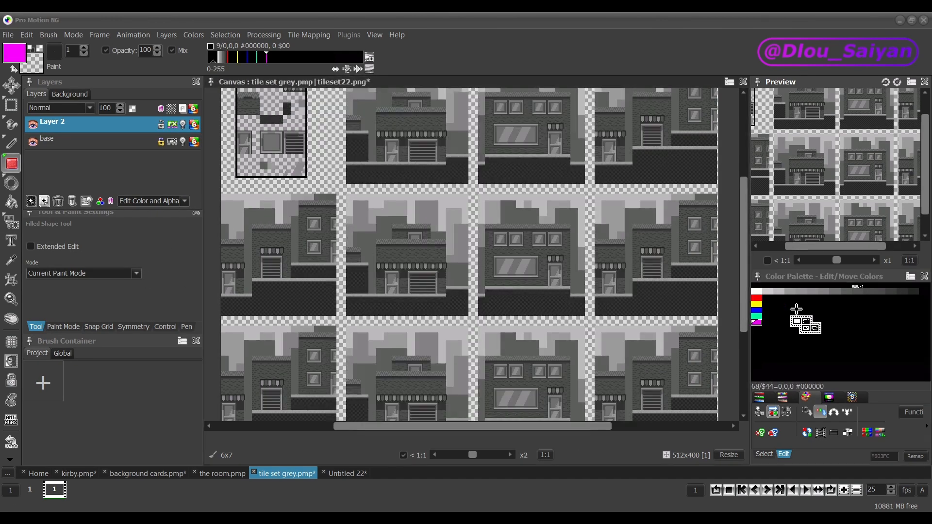
key("r")
key("r")
key("r")
key("r")
left_click_drag(755, 322, 913, 322)
key("r")
- Add pastel start colors below the magenta row, ending with pink FC9DDB, and blend each into a multi-hue row
double_click(756, 335)
left_click(756, 328)
left_click(296, 266)
left_click(356, 254)
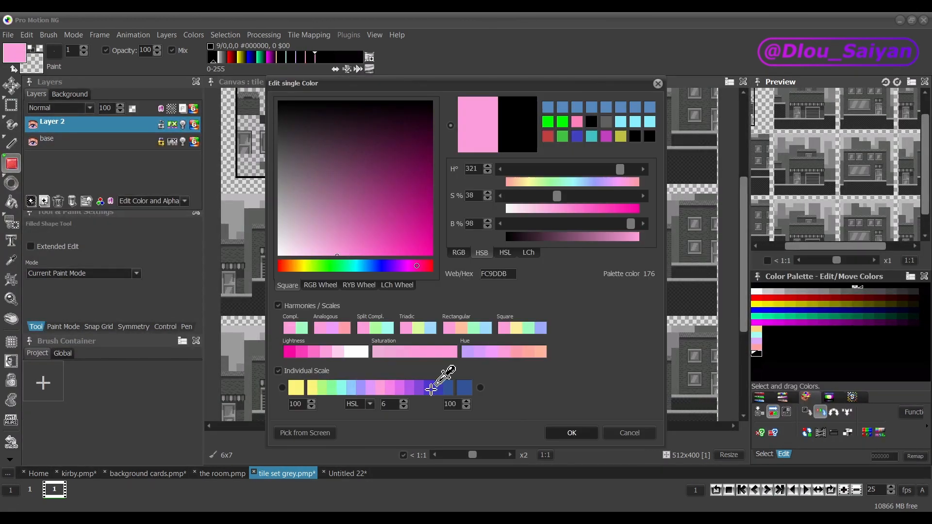
left_click(572, 432)
key("shift+r")
left_click(844, 378)
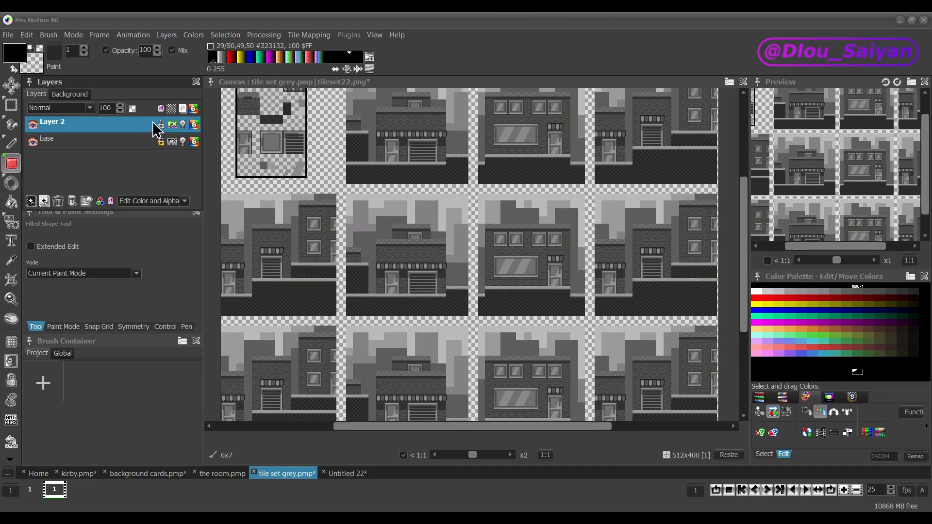
- Cover the first building in the top row with a solid dark red (970202) rectangle on Layer 2
left_click(173, 126)
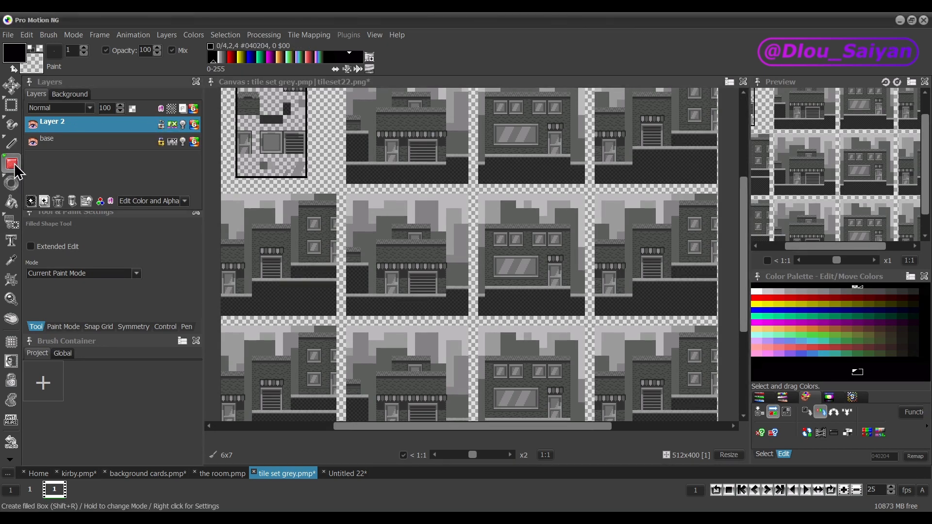
left_click(19, 170)
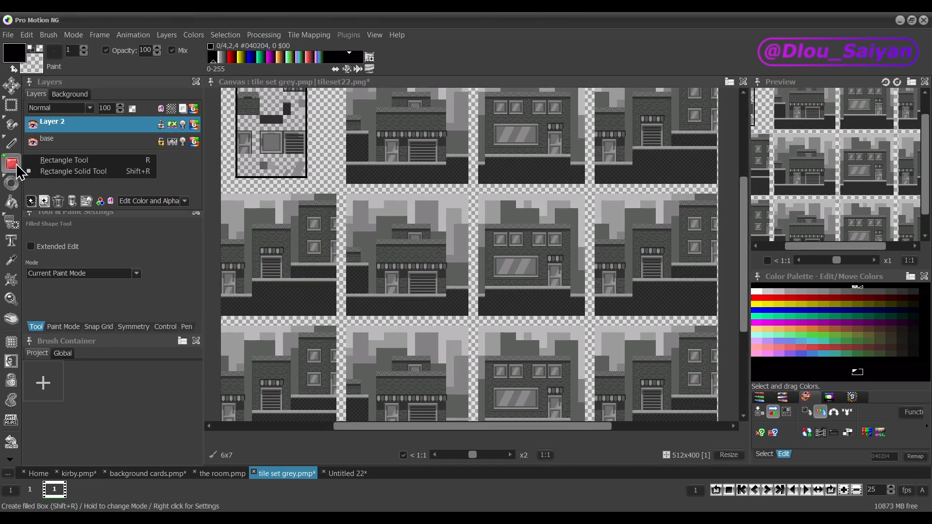
left_click(61, 172)
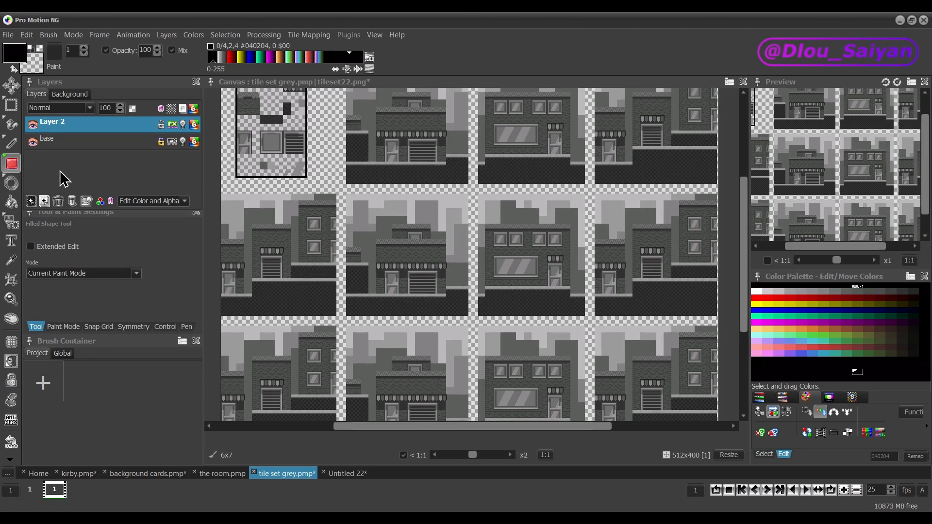
left_click(824, 298)
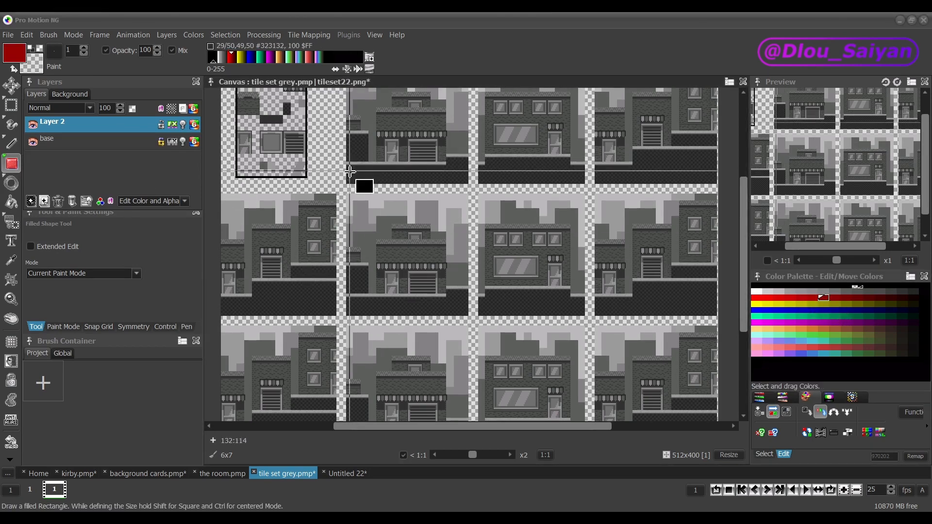
left_click_drag(340, 190, 472, 150)
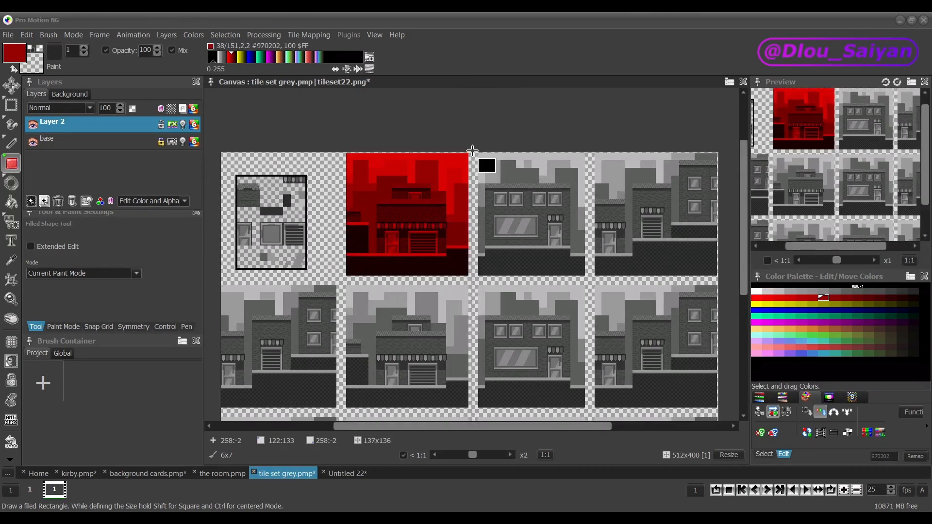
- Cover the remaining two top-row buildings with solid rectangles, yellow on the middle one and blue on the last
left_click(779, 304)
left_click_drag(473, 280, 587, 152)
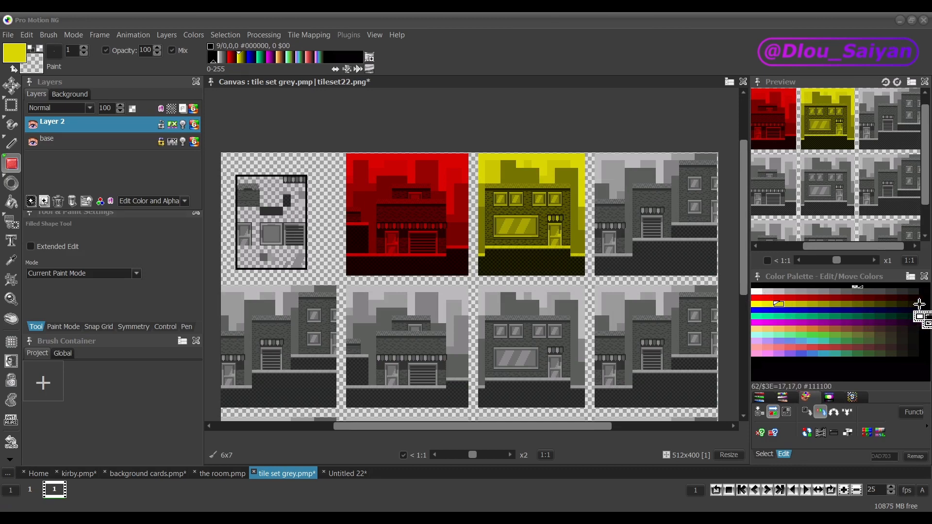
left_click(790, 310)
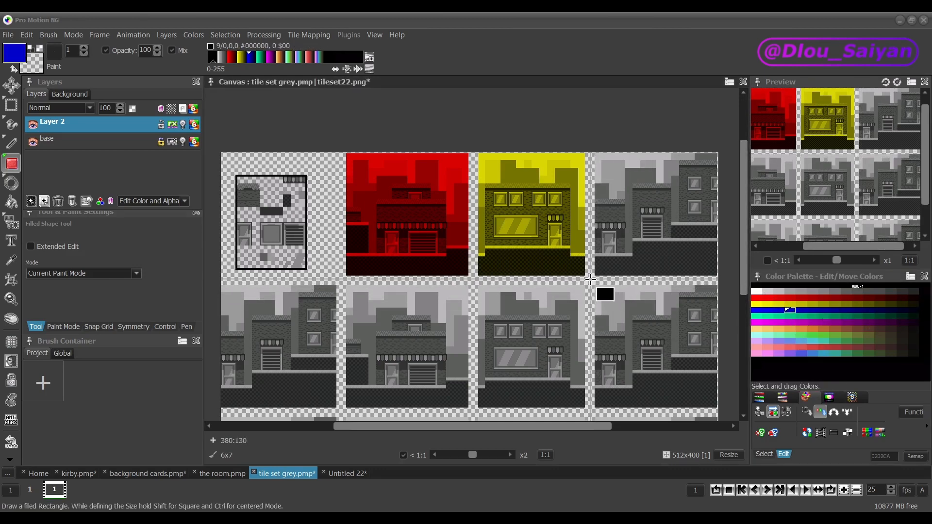
left_click_drag(594, 278, 724, 152)
- Cover the second-row buildings with solid turquoise, magenta, orange and light green rectangles in order
left_click(792, 319)
left_click_drag(338, 409, 220, 285)
scroll(531, 211, "down", 1)
left_click(787, 322)
left_click_drag(438, 310, 499, 248)
left_click(786, 329)
left_click_drag(504, 248, 558, 310)
- Cover the first three third-row buildings with solid periwinkle, light red and blue (4080D4) rectangles
left_click_drag(438, 315, 500, 376)
left_click(812, 354)
left_click_drag(504, 315, 559, 376)
scroll(543, 304, "up", 1)
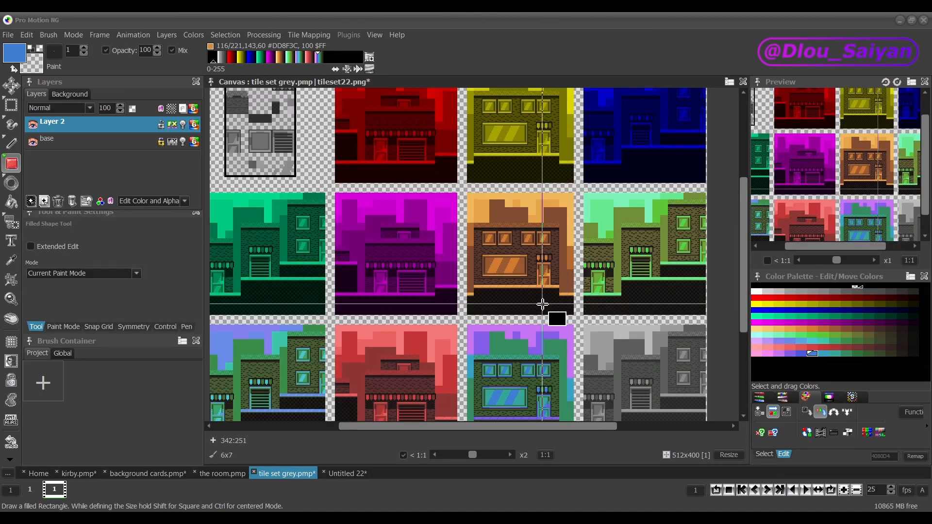
- Compare the tile set with Layer 2's effect off and on, and with Layer 2 hidden and shown
left_click(172, 125)
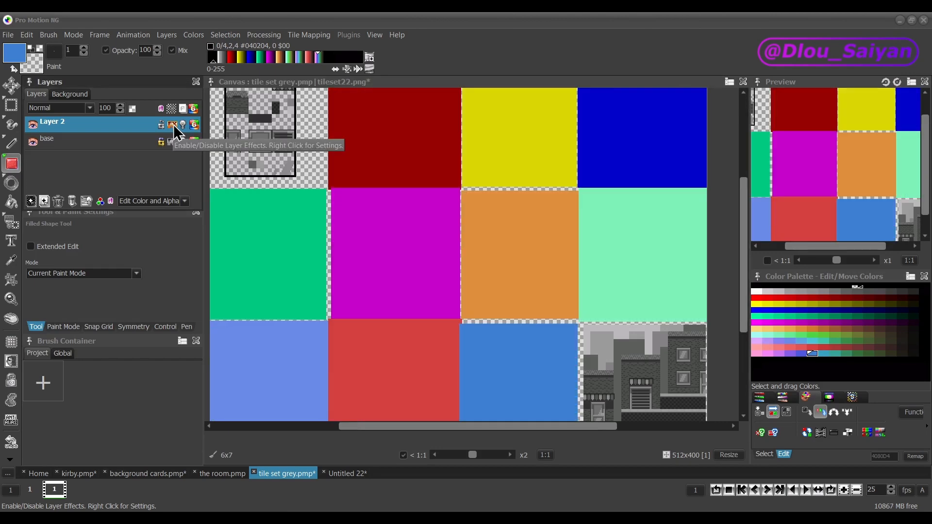
left_click(172, 125)
left_click(767, 297)
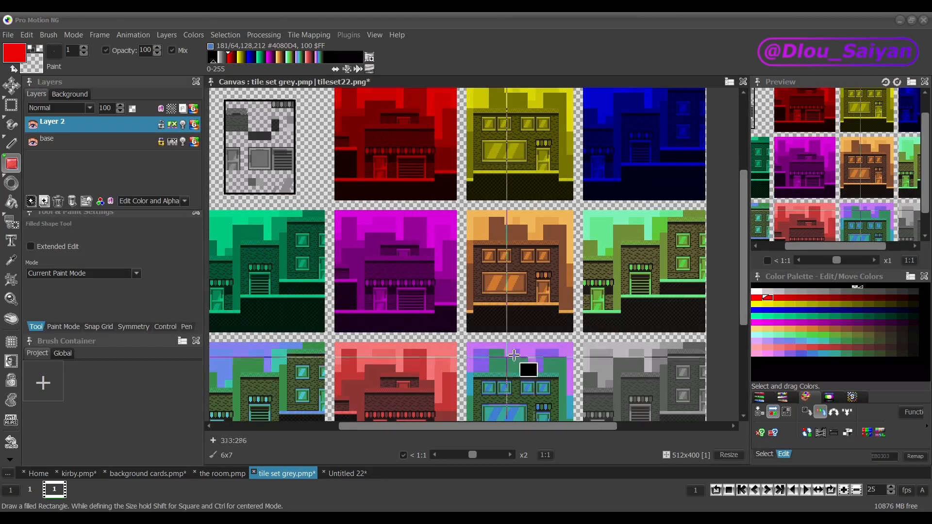
left_click(33, 126)
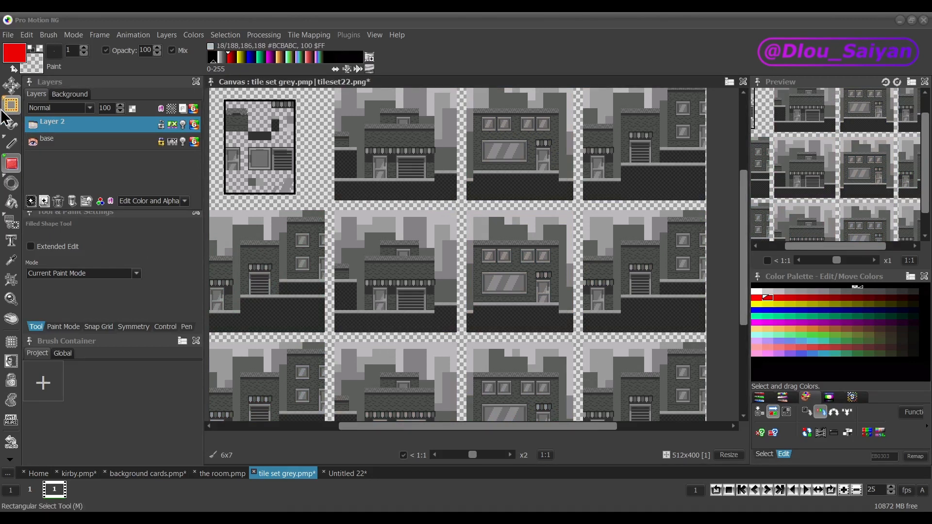
left_click(61, 143)
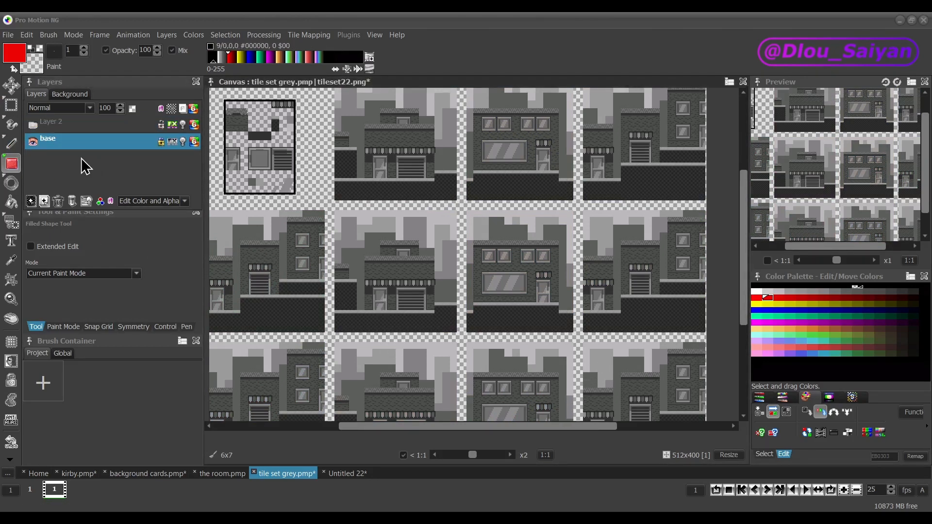
left_click(32, 125)
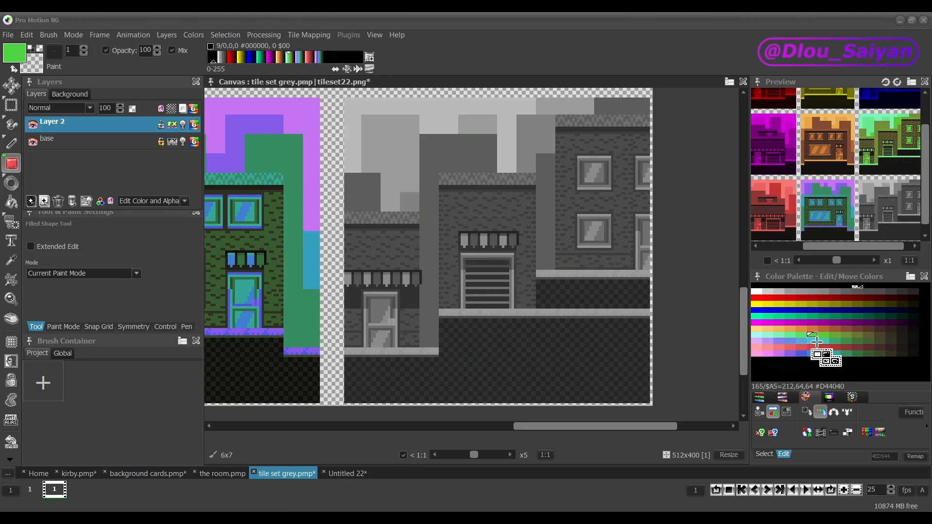
- Select the last grey building in the third row and flood-fill its sky with a light green group color
key("m")
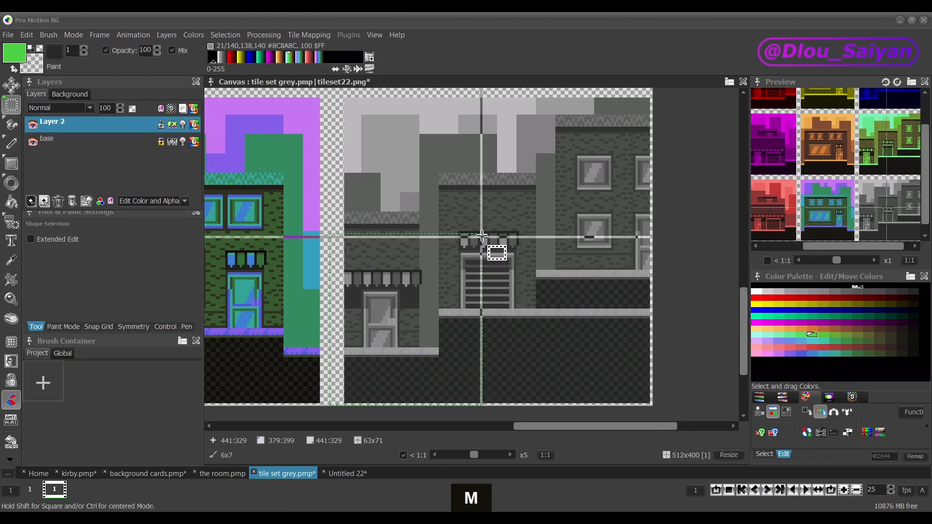
left_click(11, 201)
left_click(778, 334)
left_click(414, 100)
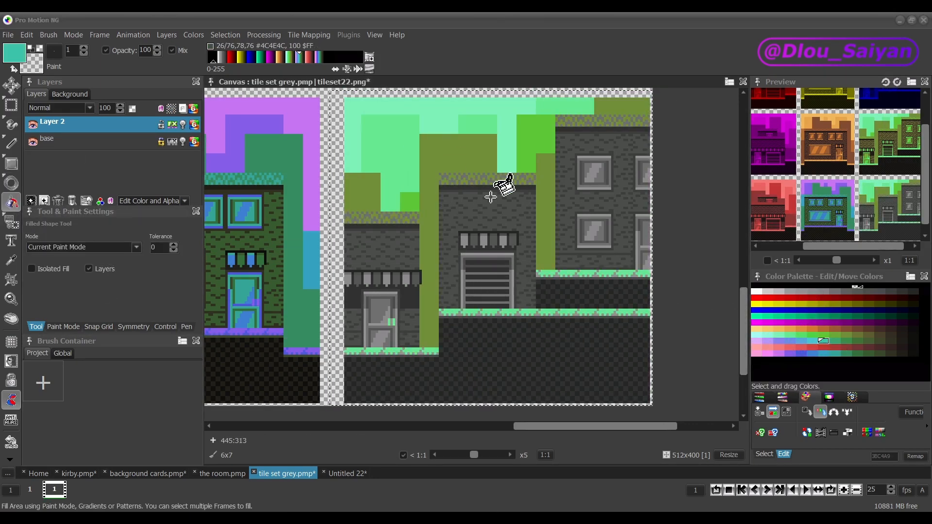
- Undo the recent green and teal fills on the third row's last building
key("ctrl+z")
key("ctrl+z")
key("ctrl+z")
key("ctrl+z")
key("ctrl+z")
key("ctrl+z")
key("ctrl+z")
key("ctrl+z")
key("ctrl+z")
key("ctrl+z")
key("ctrl+z")
key("ctrl+z")
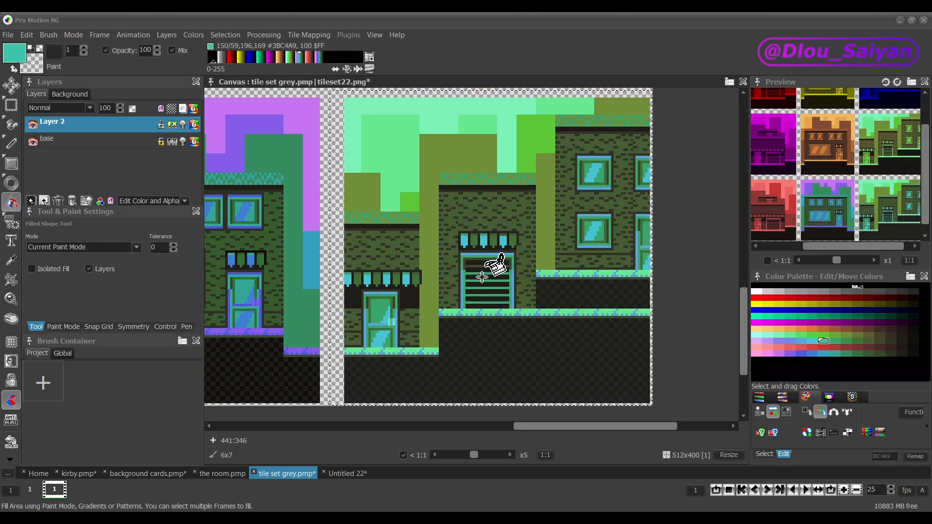
- Recolor the third row's last building with magenta, turquoise, red and blue group colors, undoing unwanted fills
left_click(812, 321)
left_click(475, 239)
left_click(480, 254)
scroll(520, 358, "up", 1)
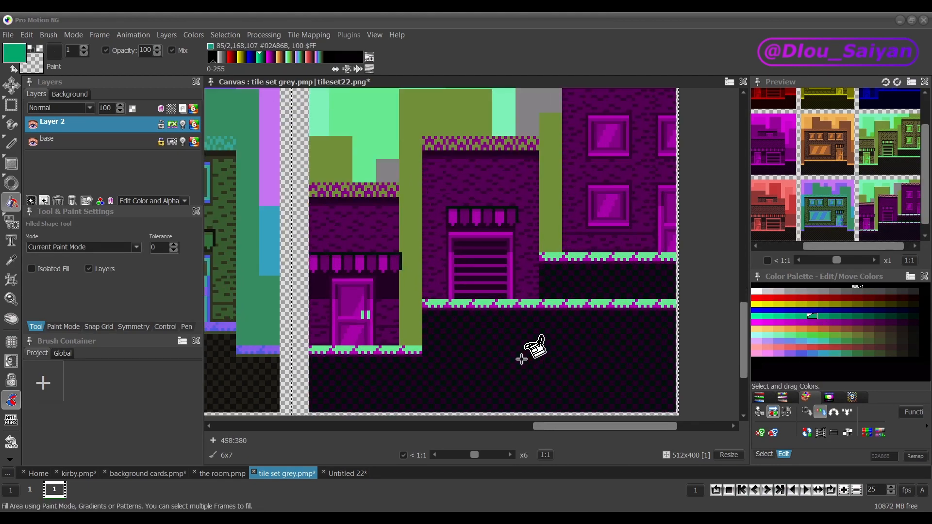
left_click_drag(453, 301, 441, 183)
scroll(449, 233, "up", 3)
scroll(427, 360, "down", 4)
key("ctrl+z")
key("ctrl+z")
key("ctrl+z")
key("ctrl+z")
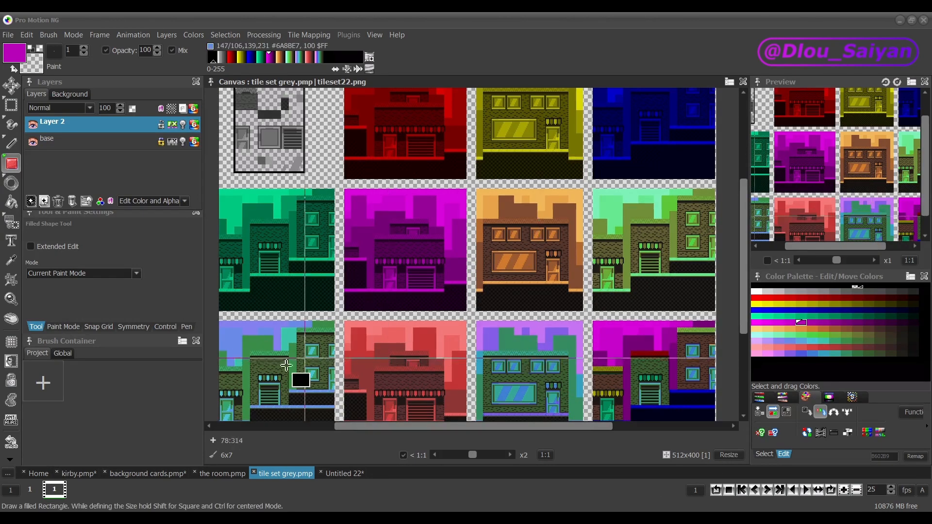
- Switch to the kirby.pmp project
left_click(78, 474)
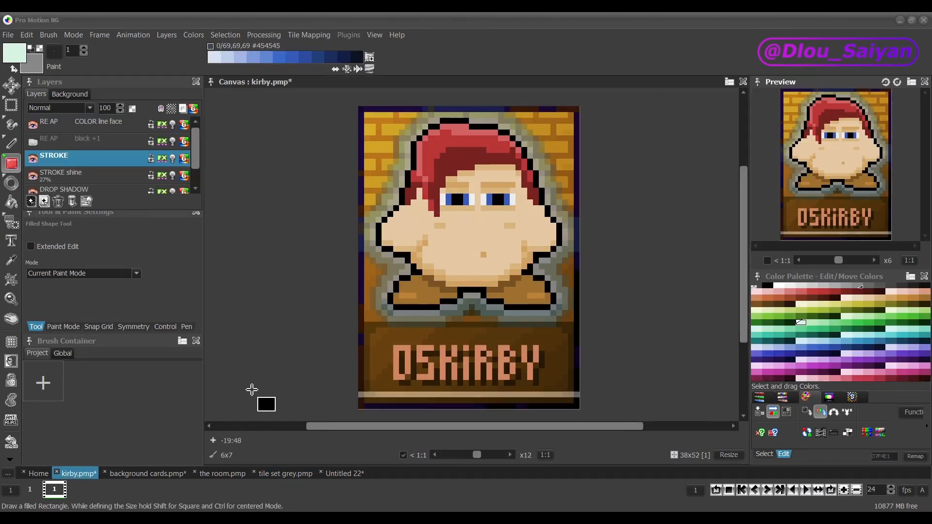
- On the RE AP COLOR line face layer, draw a freehand pink stripe up the character's body and across the eye
scroll(221, 118, "up", 1)
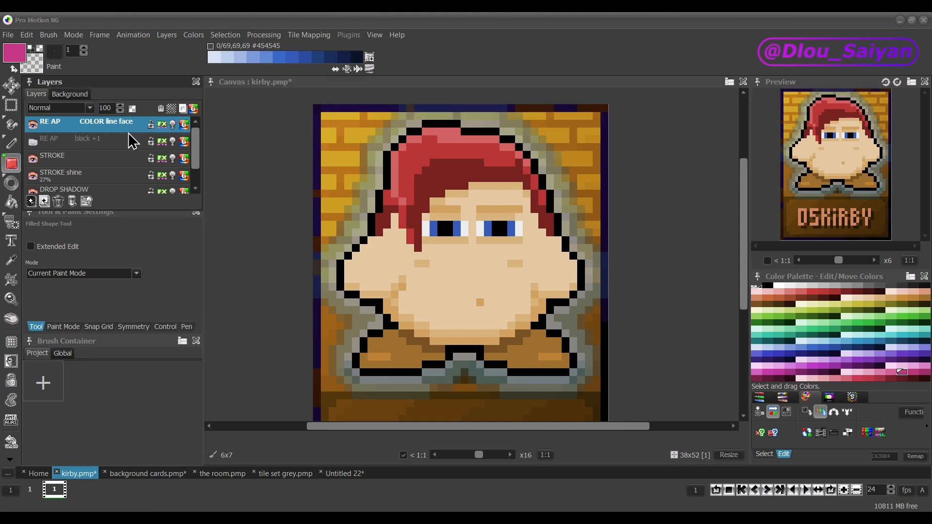
left_click(886, 373)
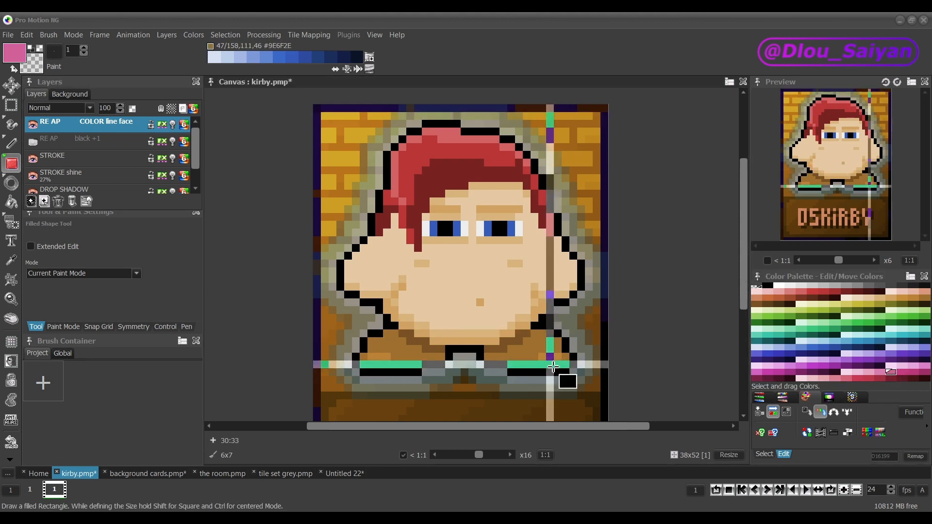
key("d")
left_click_drag(496, 341, 503, 201)
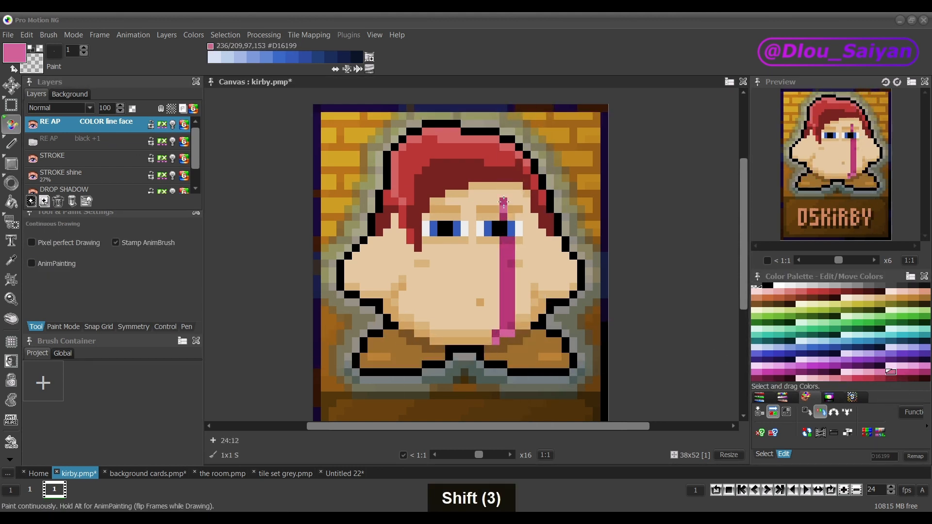
scroll(464, 331, "down", 1)
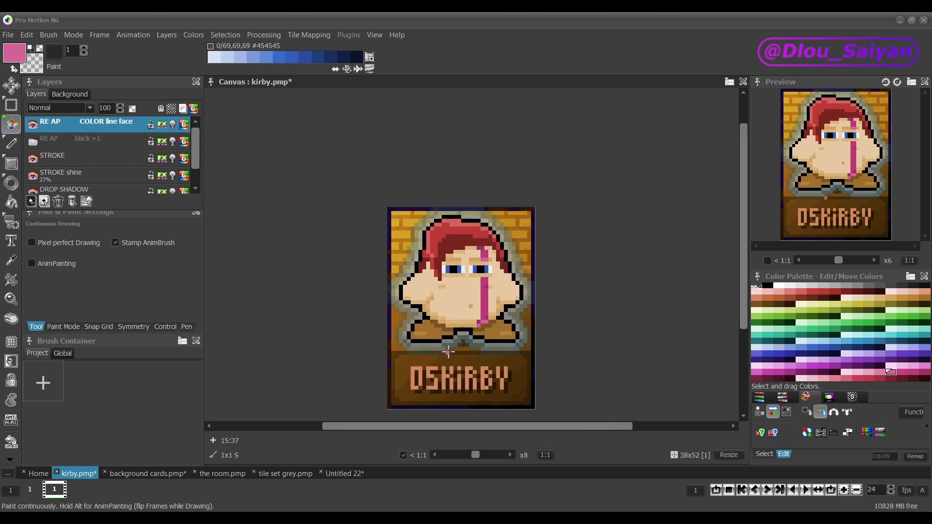
scroll(448, 351, "up", 1)
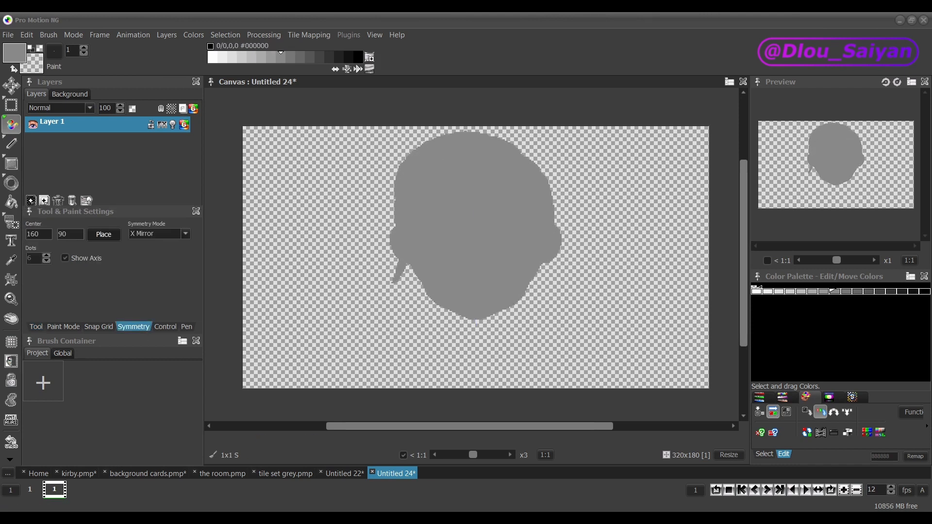
- Shade eyes, eyebrows, nose and mouth onto the grey head silhouette using Shade mode and X Mirror symmetry
key("F5")
scroll(482, 233, "up", 2)
scroll(848, 252, "up", 1)
left_click_drag(475, 309, 459, 297)
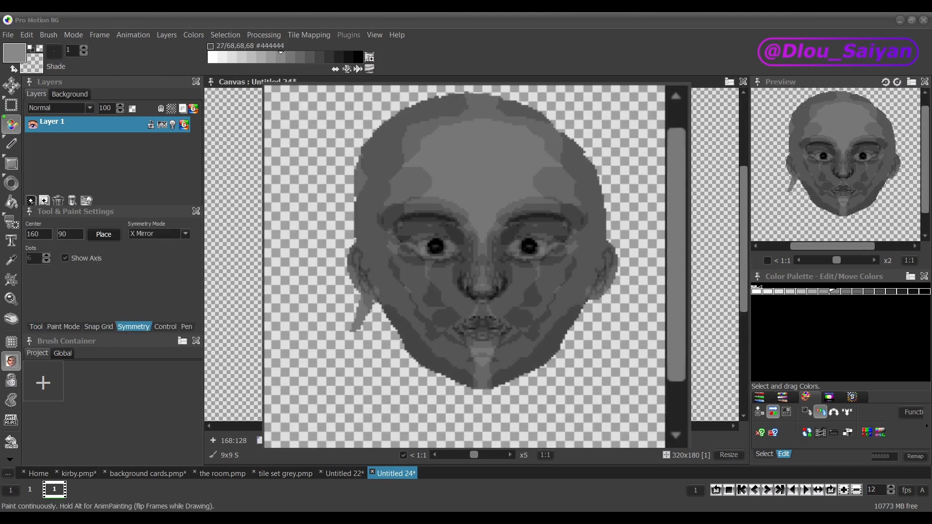
- Deepen the face's shadows, brighten the cheeks, forehead and eyes, and darken the hair area to near black
key("shift+q")
scroll(476, 252, "up", 3)
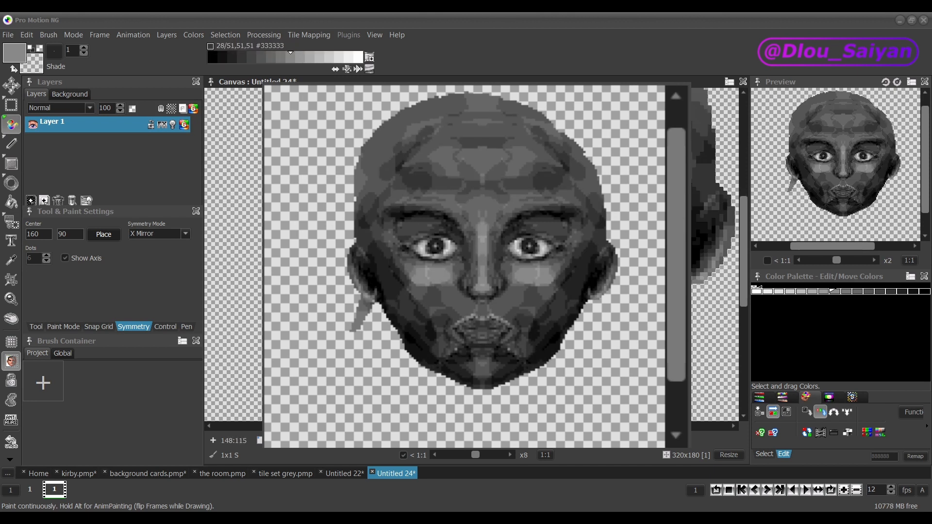
key("shift+q")
scroll(476, 252, "down", 3)
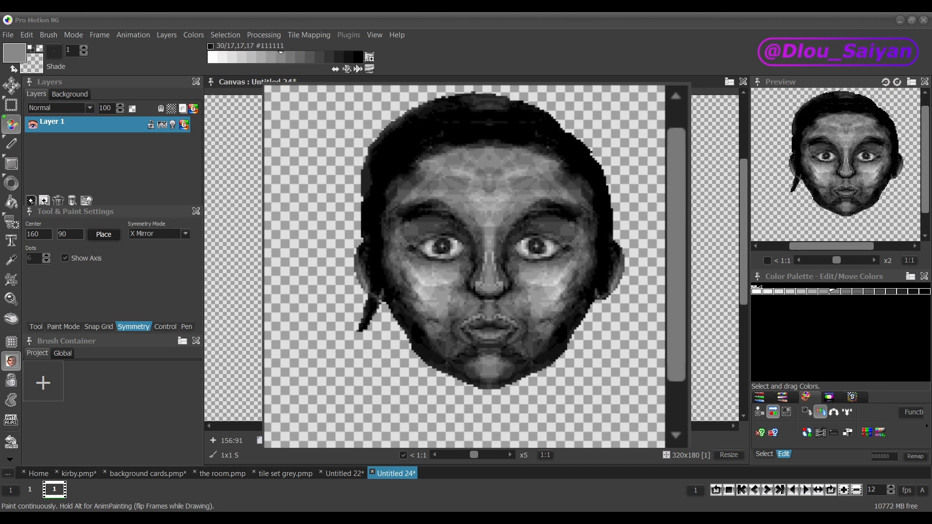
- Add a black background layer beneath the face and paint long grey hair strands around the head on Layer 1
key("F2")
key("shift+q")
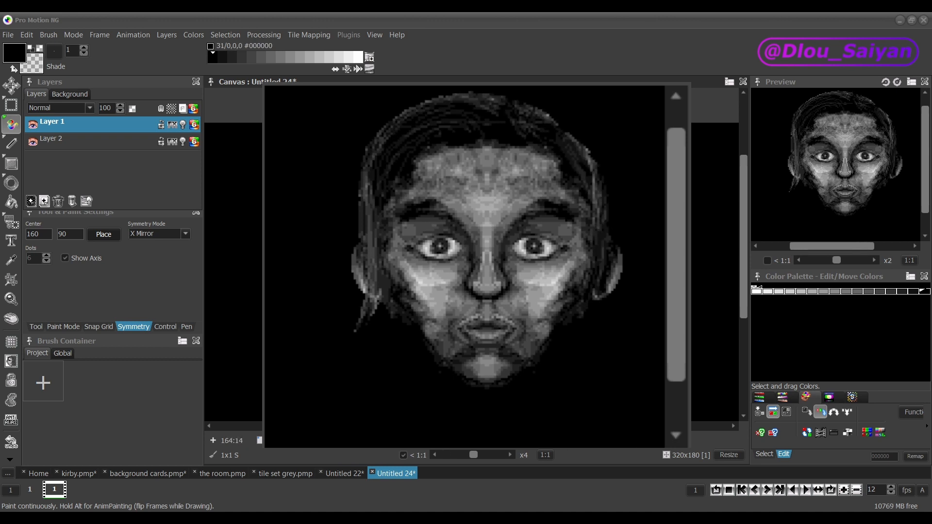
key("shift+q")
key("F1")
left_click(566, 121, "ctrl")
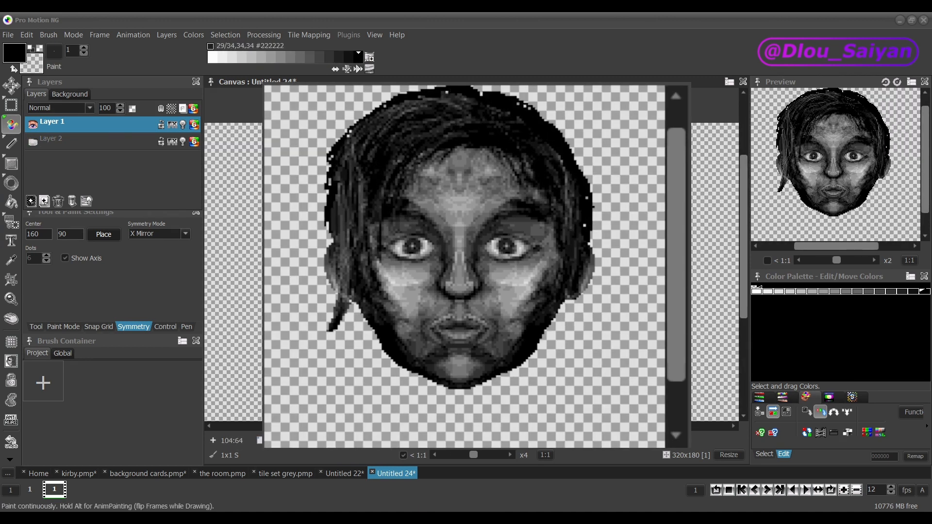
key("F2")
key("shift+q")
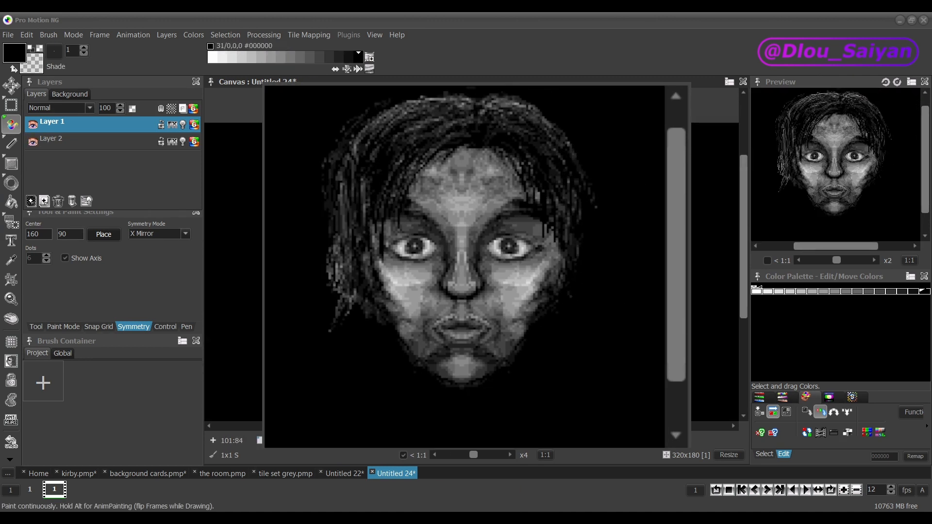
- Refine the nose, lips and face contour shading on Layer 1, hiding Layer 2 and turning off symmetry
key("shift+q")
key("plus")
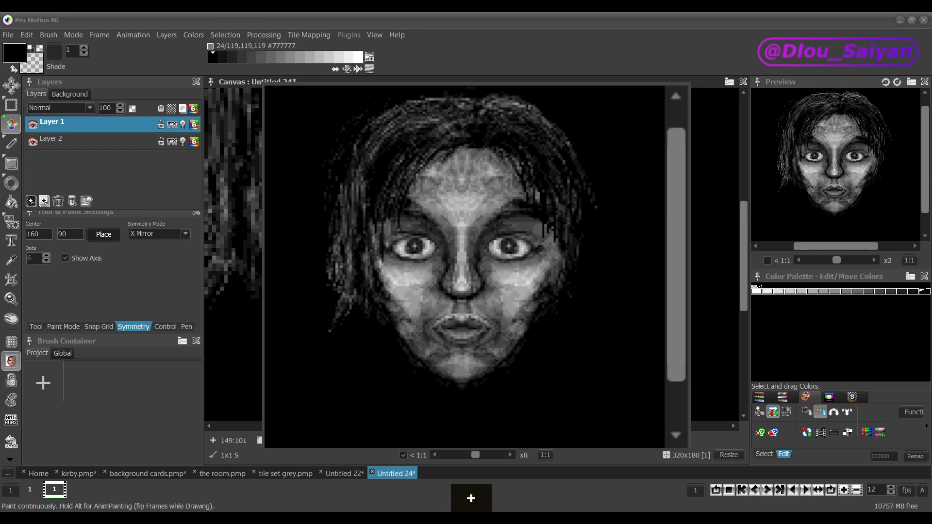
key("shift+q")
key("minus")
key("minus")
left_click(32, 141)
left_click(13, 361)
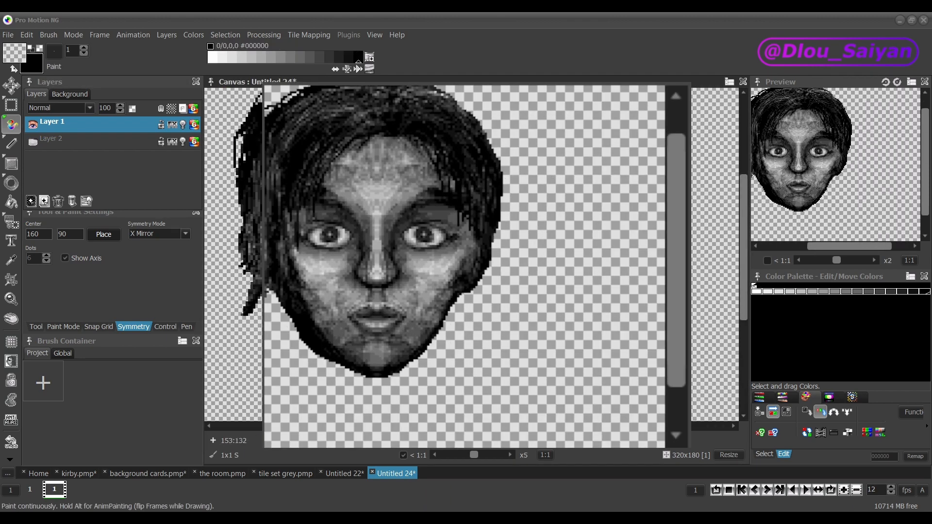
- Show Layer 2 again and touch up the eyes and cheeks on Layer 1 with mirror symmetry, undoing unwanted strokes
key("minus")
key("minus")
key("minus")
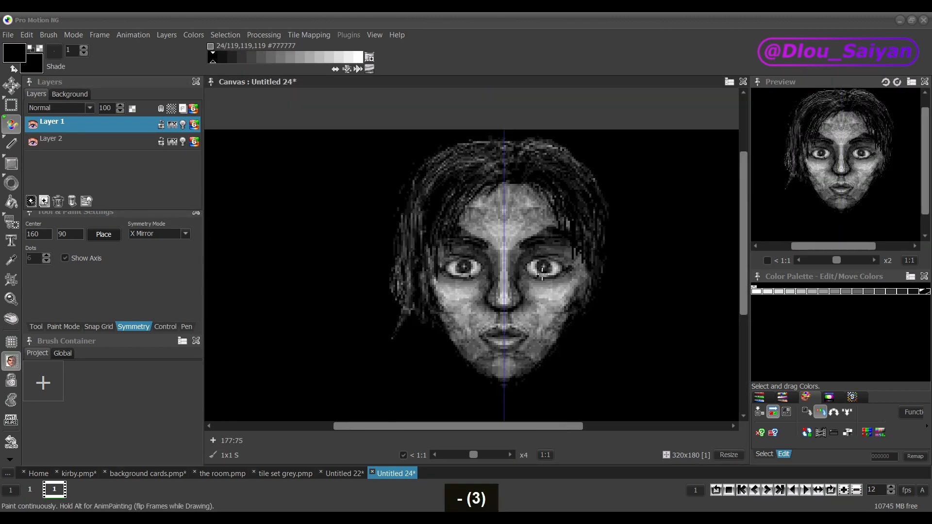
key("plus")
key("ctrl+z")
key("ctrl+z")
key("ctrl+z")
key("ctrl+z")
key("ctrl+z")
key("ctrl+z")
key("ctrl+z")
key("ctrl+z")
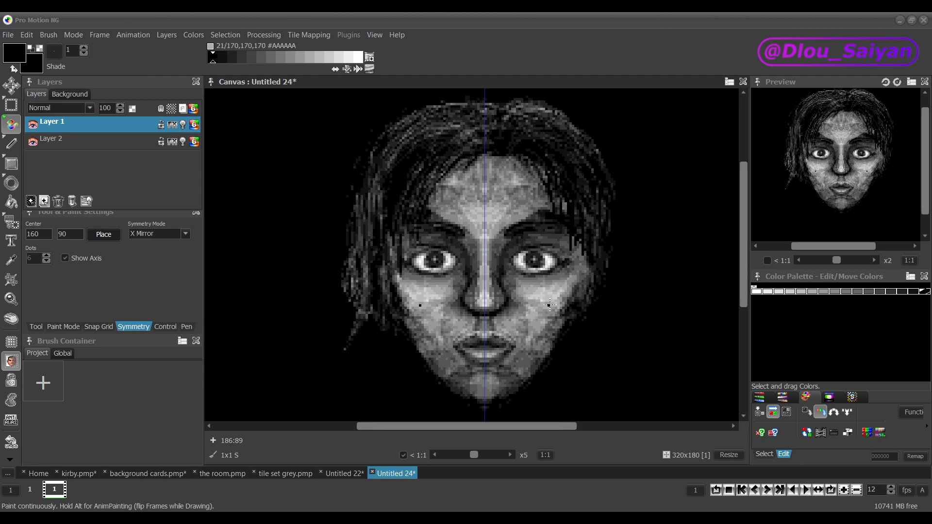
- Add a new layer above Layer 1 and enable its layer effects
left_click(31, 201)
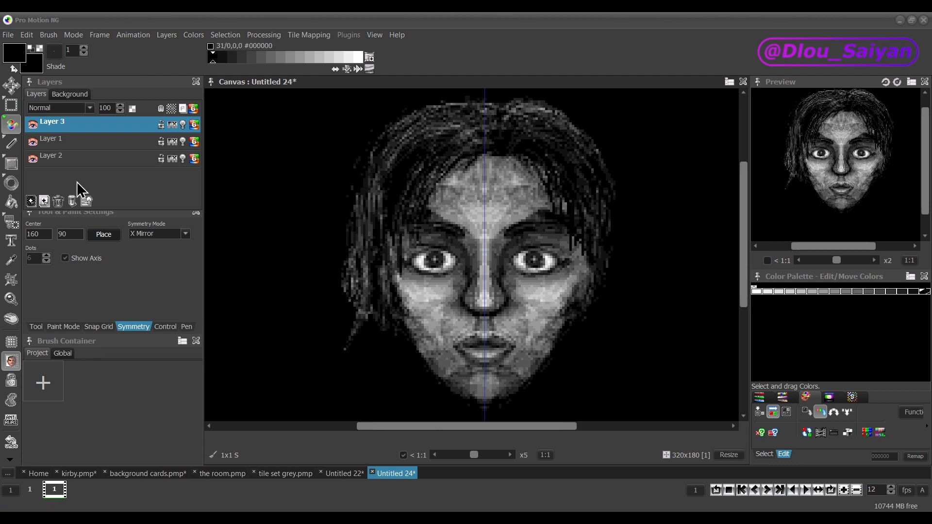
left_click(172, 126)
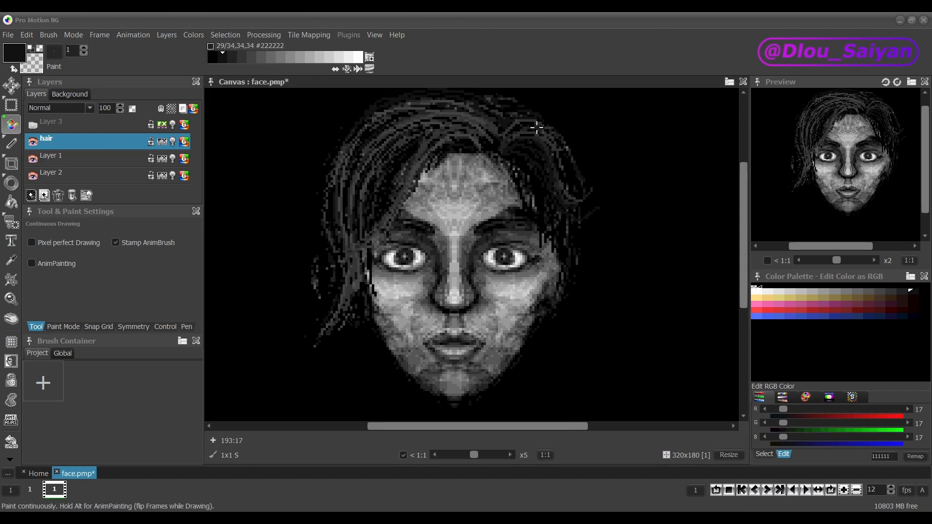
- Draw dark grey and black strands down the right side of the head on the hair layer and outline the ear
left_click_drag(575, 199, 553, 272)
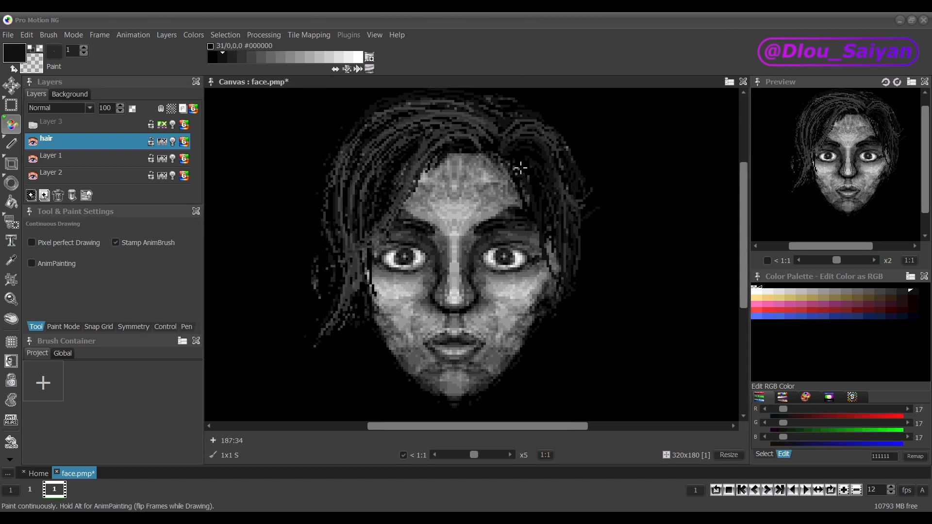
left_click_drag(533, 162, 576, 266)
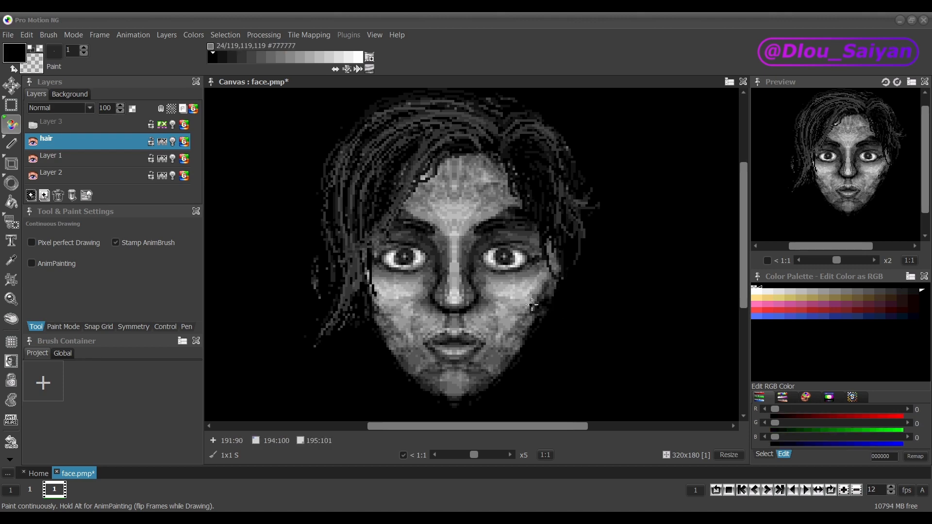
key("shift+q")
key("shift+q")
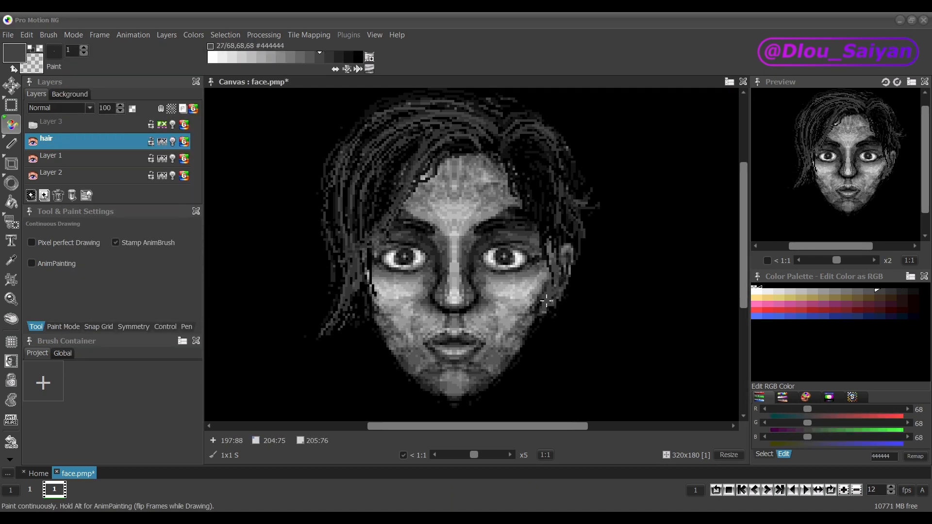
- Finish the hair and ear details and hide the hair and Layer 1 layers beneath the combined Layer 1'
key("shift+q")
key("plus")
key("plus")
scroll(571, 191, "down", 3)
key("shift+q")
scroll(496, 183, "down", 3)
left_click(33, 159)
left_click(32, 176)
scroll(462, 193, "up", 3)
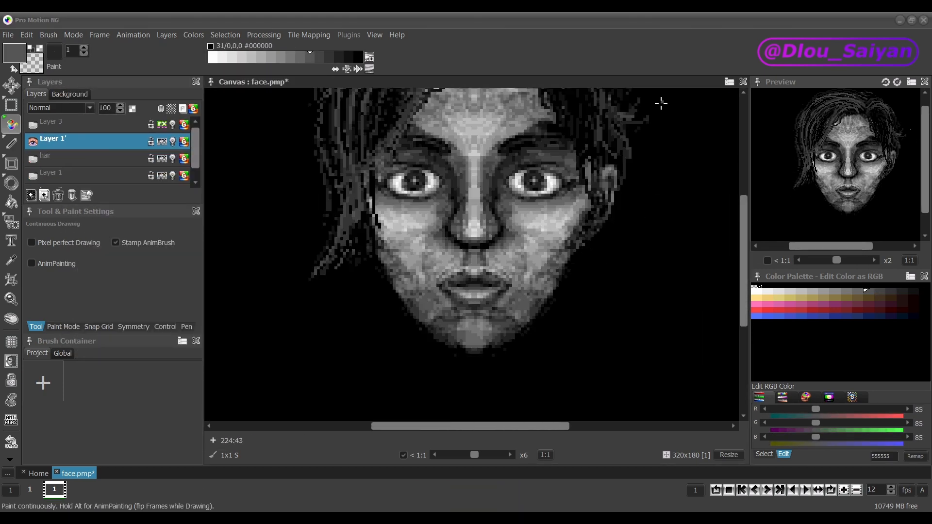
- Refine the face shading on Layer 1' using Shade mode and mirror symmetry
key("shift+q")
key("plus")
key("plus")
key("plus")
scroll(554, 248, "down", 6)
key("s")
scroll(557, 182, "up", 2)
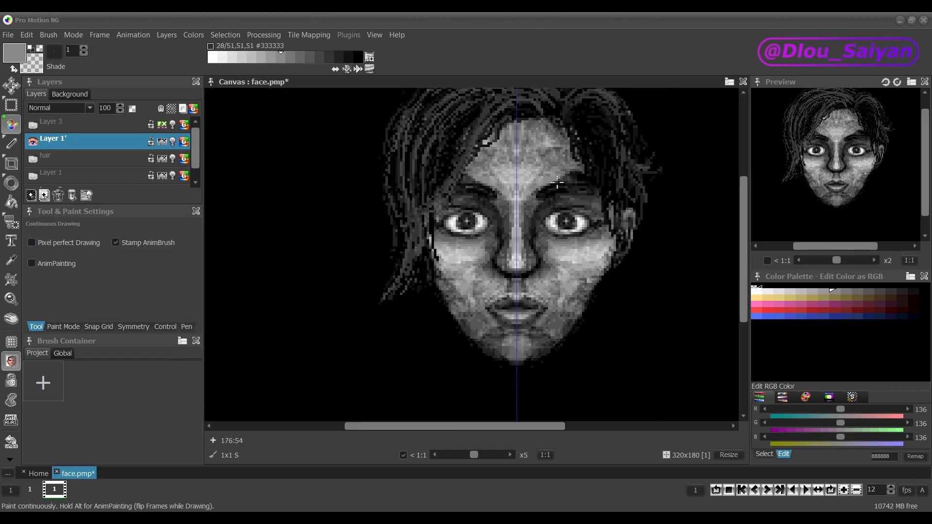
- Undo the last stroke and clean up the forehead and hairline on Layer 1' using greys sampled from the face
key("s")
key("ctrl+z")
key("minus")
key("plus")
key("plus")
key("plus")
key("ctrl")
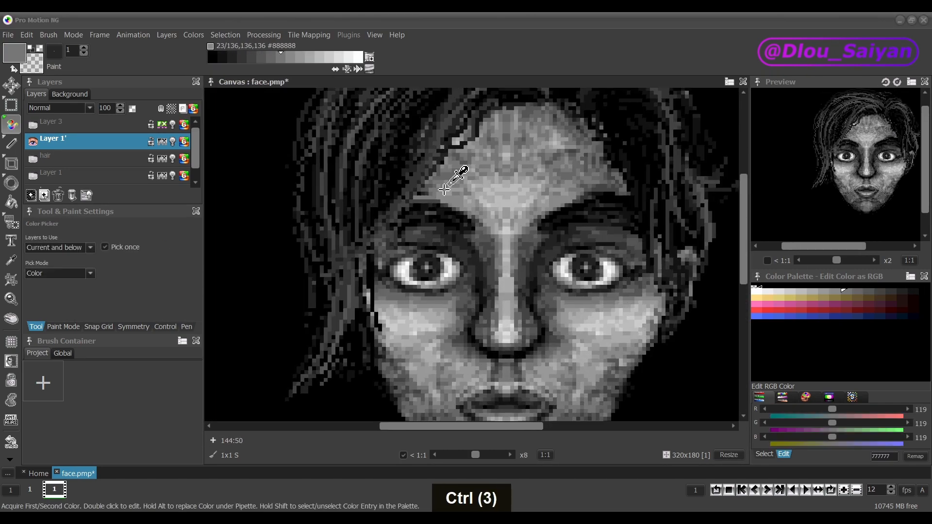
key("plus")
key("plus")
key("plus")
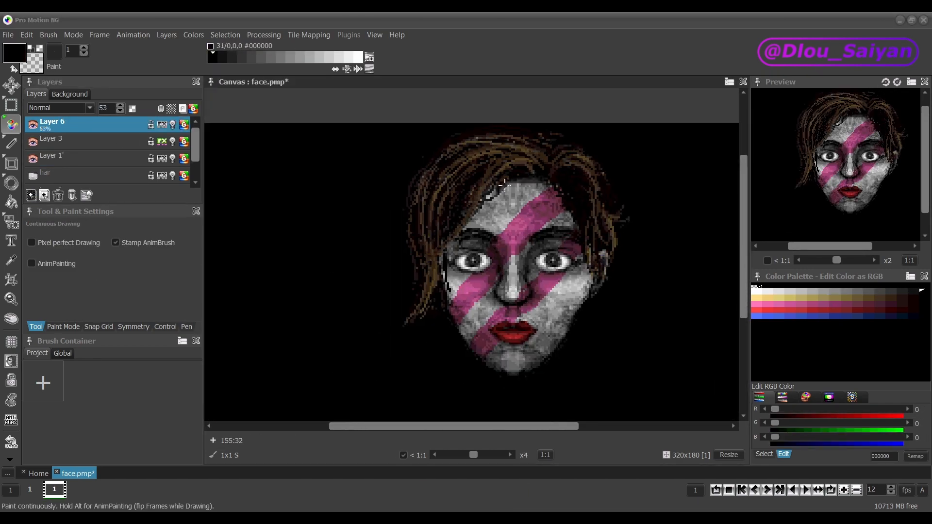
- Paint dark shadows over the hair and the right cheek on the 53% opacity Layer 6, undoing unwanted strokes
left_click_drag(590, 262, 563, 340)
key("ctrl+z")
key("ctrl+z")
key("ctrl+z")
key("ctrl+z")
key("plus")
left_click(73, 34)
key("Escape")
key("minus")
key("minus")
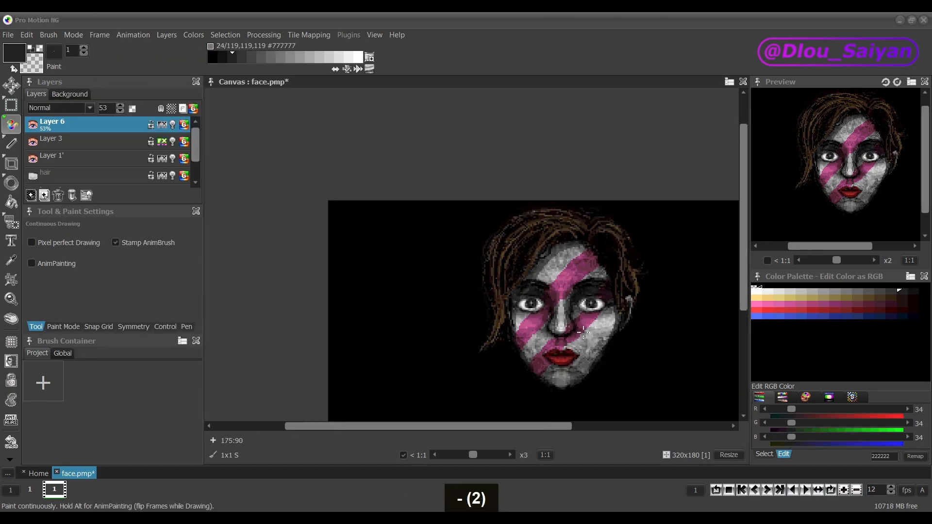
- On Layer 1', darken both irises with near-black #111111 using mirrored drawing
key("plus")
key("plus")
key("plus")
key("plus")
key("plus")
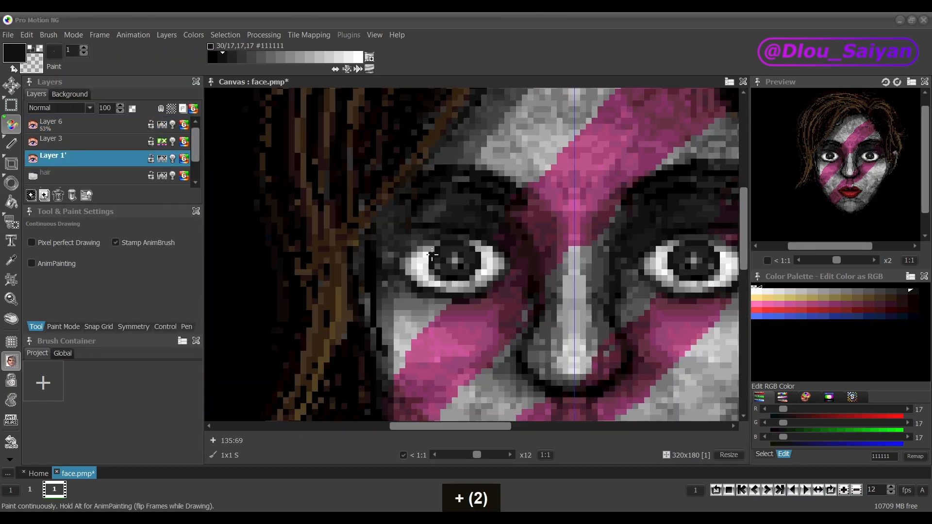
key("minus")
key("minus")
key("plus")
key("plus")
key("minus")
key("minus")
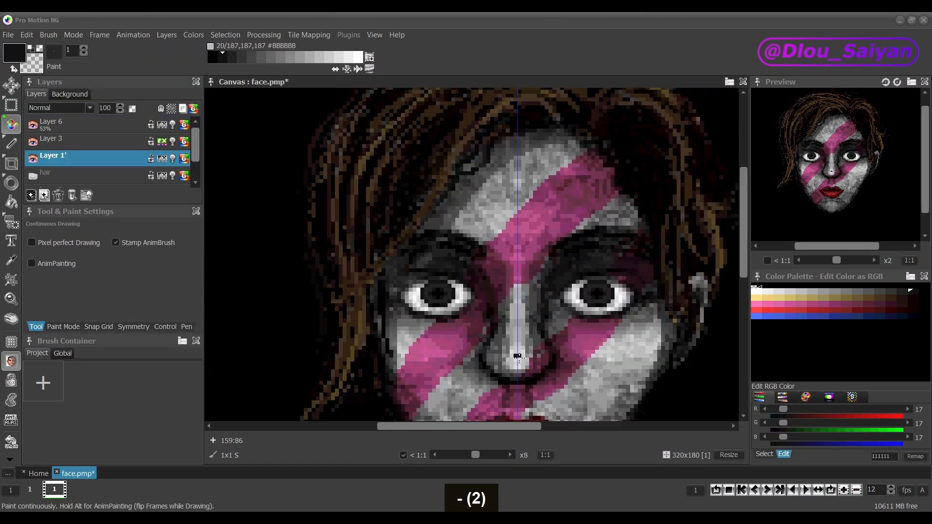
- Refine both eyes with dark pupils and small off-centre light reflections, and shade the eye whites
key("plus")
key("plus")
key("plus")
key("plus")
key("plus")
key("minus")
key("minus")
key("minus")
key("minus")
key("plus")
key("plus")
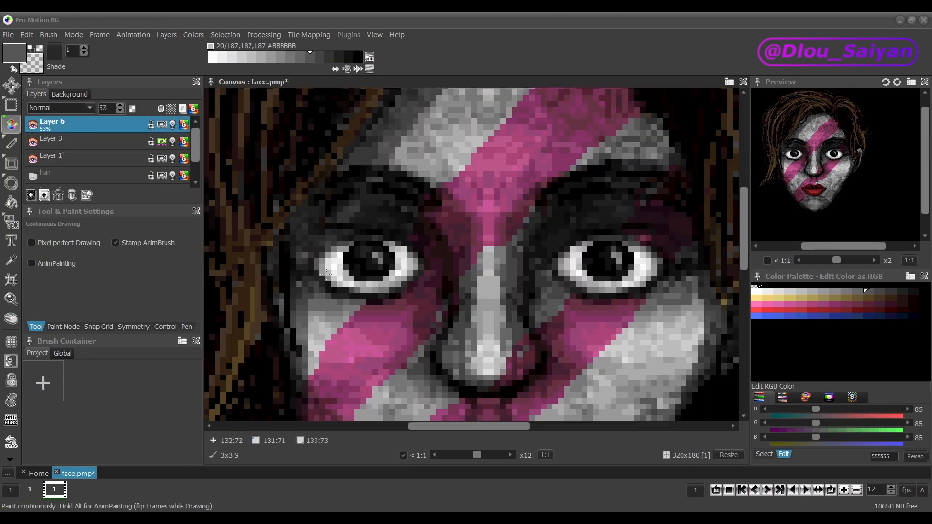
- Darken the eye whites and face edges with black on Layer 6, undoing two unwanted strokes
key("minus")
key("minus")
key("plus")
key("plus")
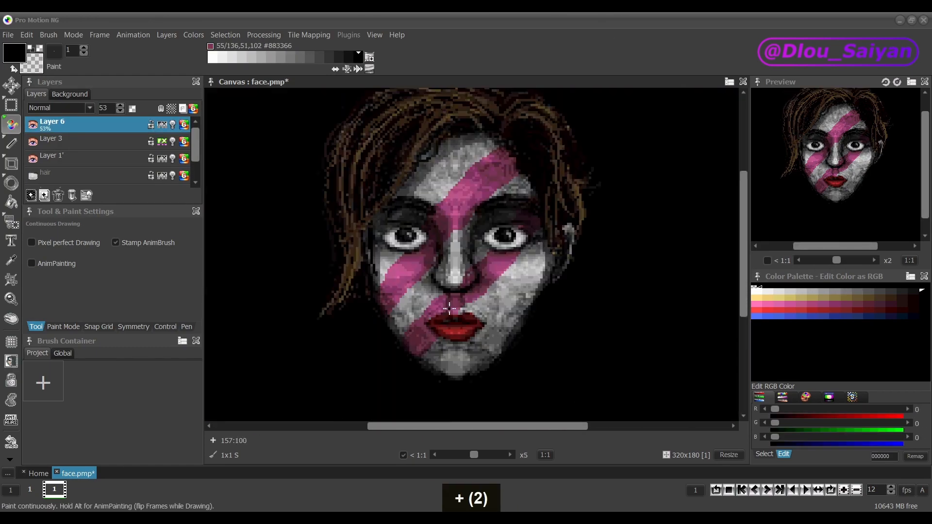
key("plus")
key("ctrl+z")
key("ctrl+z")
key("minus")
key("minus")
key("minus")
scroll(471, 266, "up", 3)
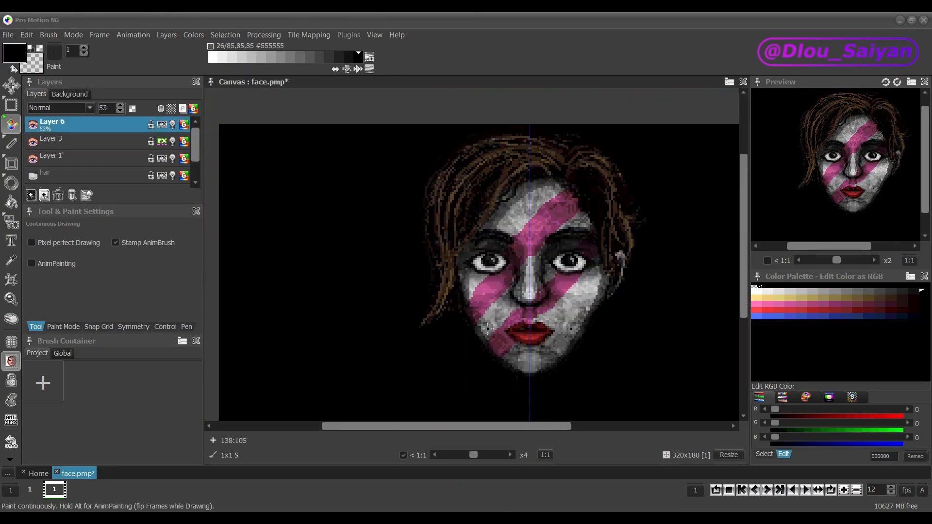
- Touch up the cheek, jaw and ear shading around the painted face on Layer 1'
key("plus")
key("plus")
key("plus")
key("minus")
key("minus")
key("minus")
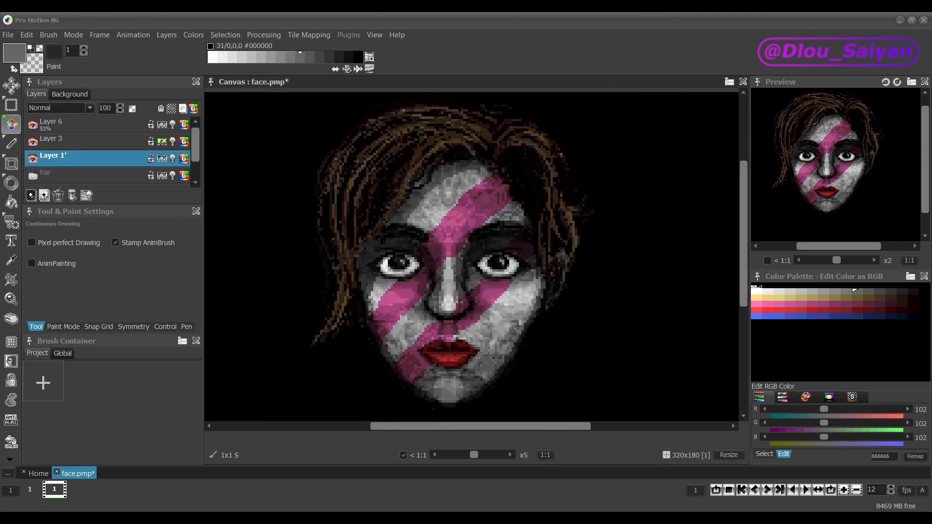
- Compare the face with Layer 3's layer effects switched off and on
left_click(163, 141)
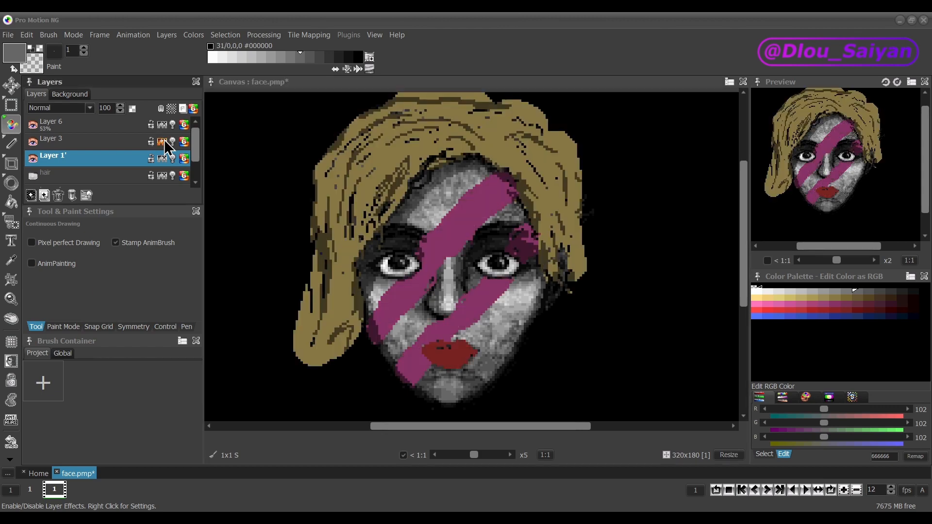
left_click(163, 142)
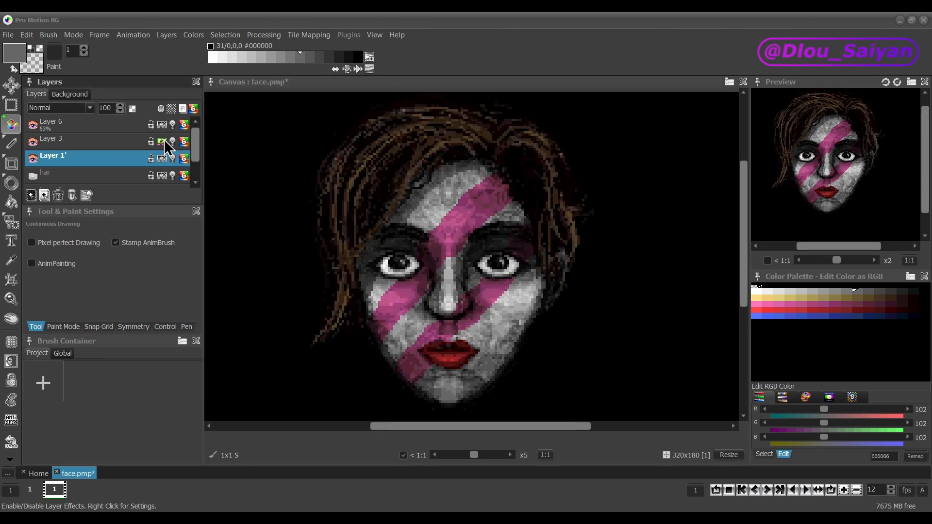
left_click(165, 141)
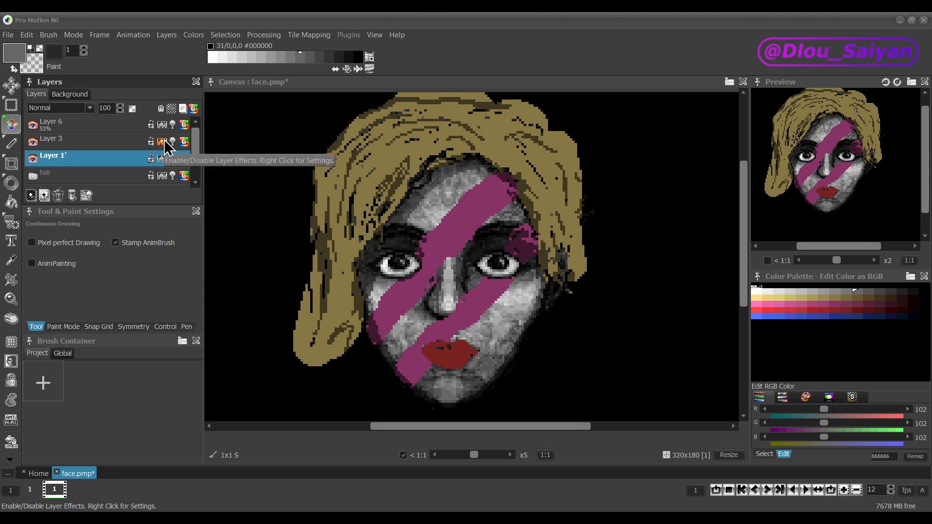
left_click(164, 142)
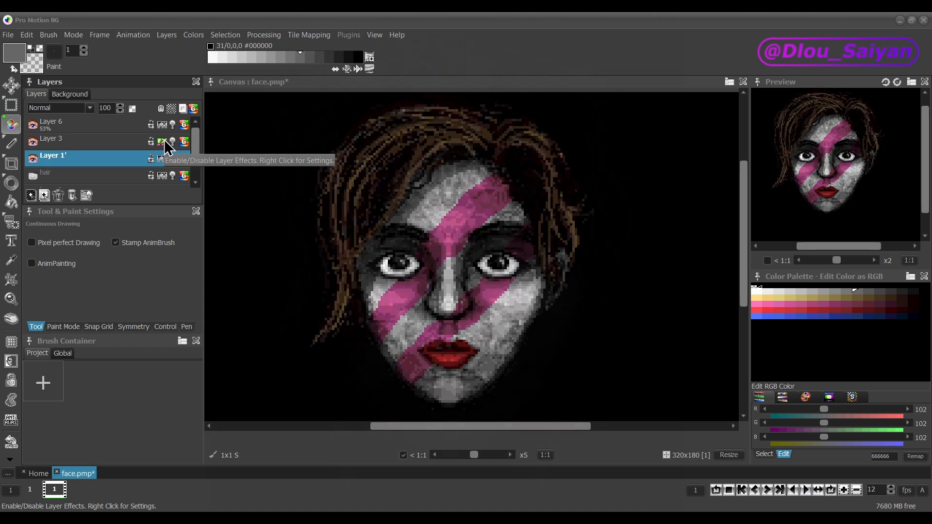